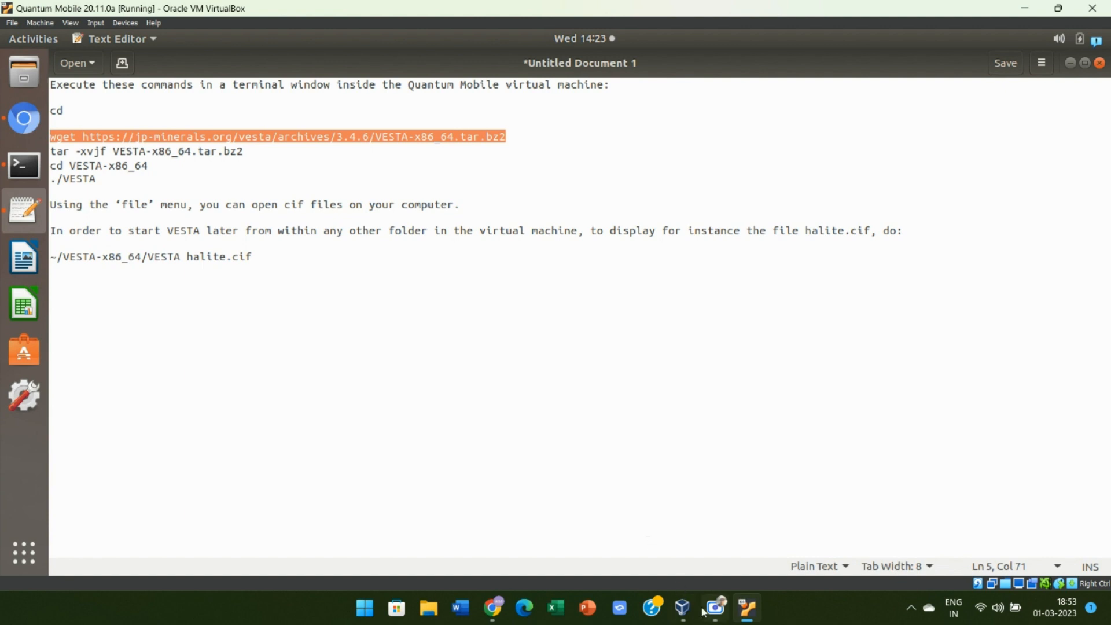
left_click(748, 607)
left_click(737, 607)
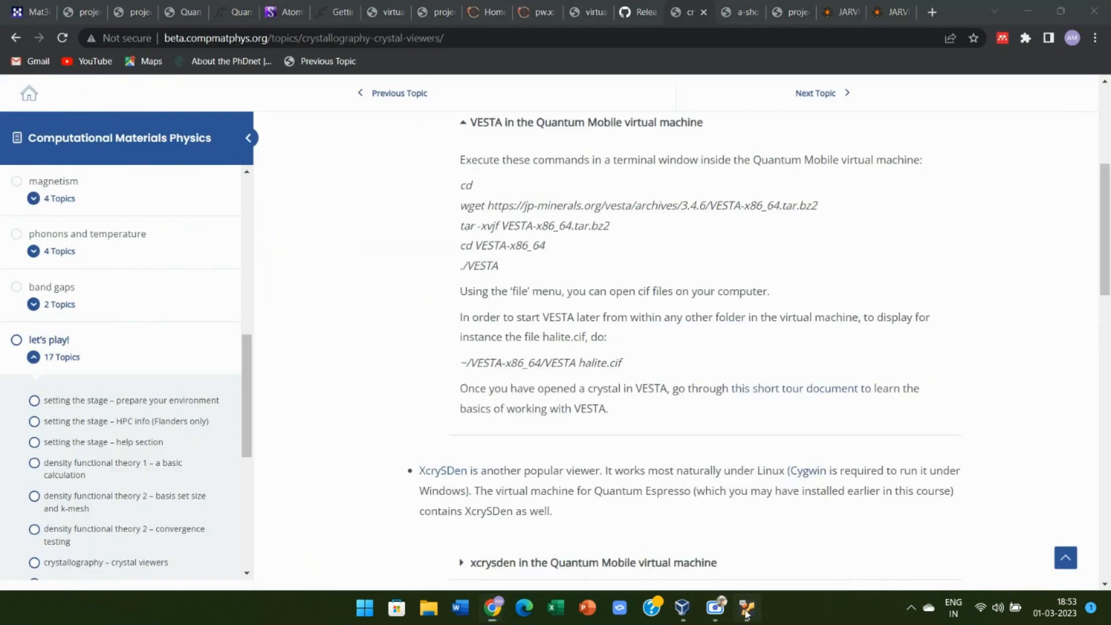
left_click(14, 156)
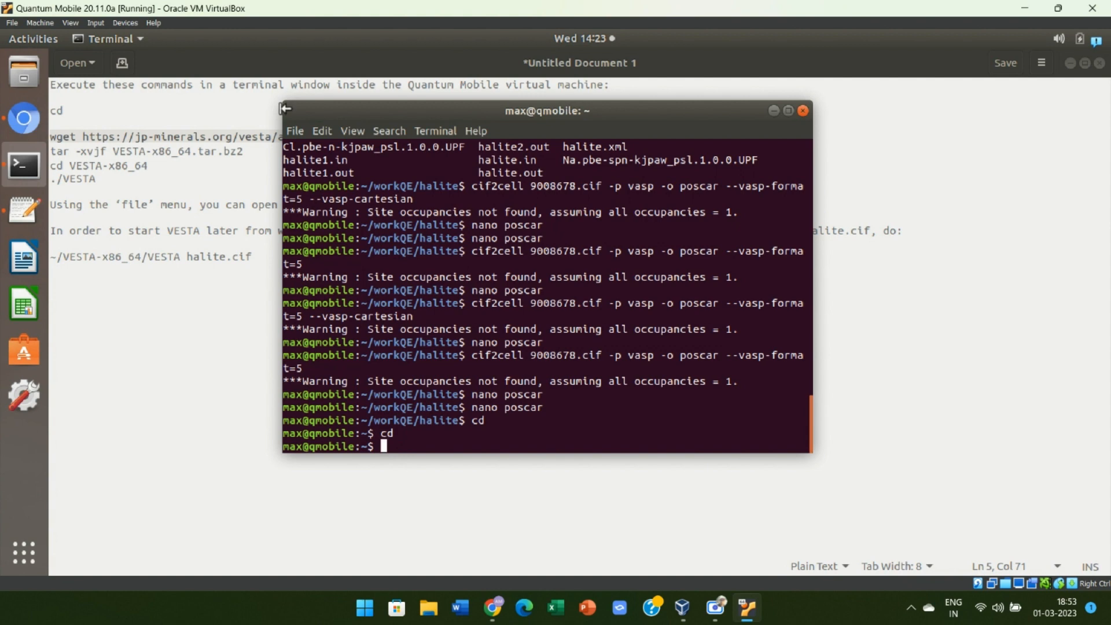
left_click(318, 129)
left_click(328, 179)
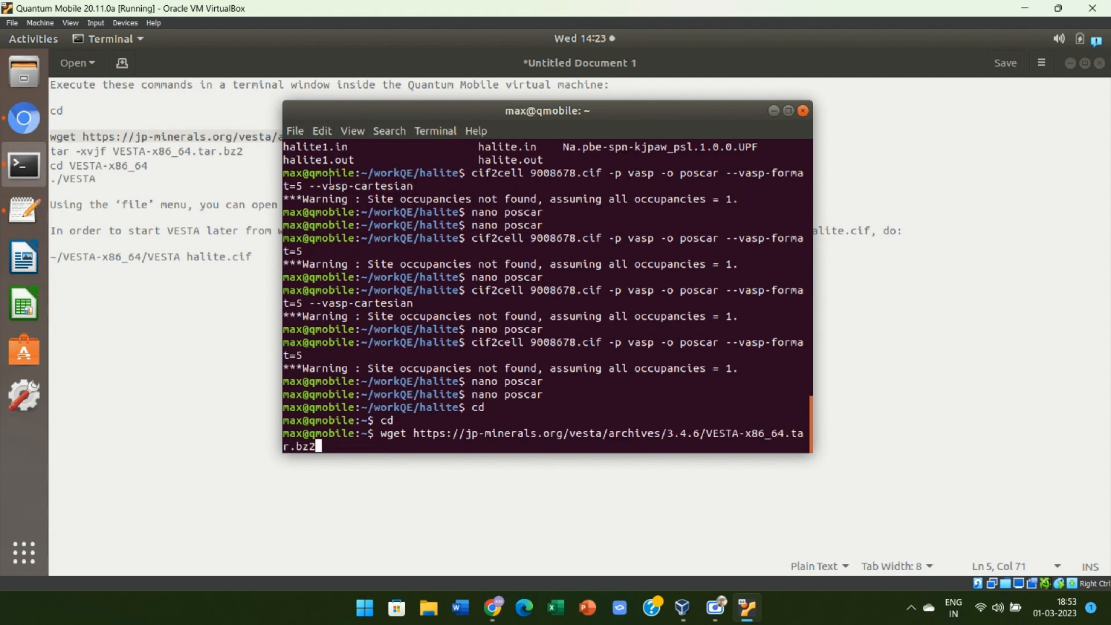
key("Return")
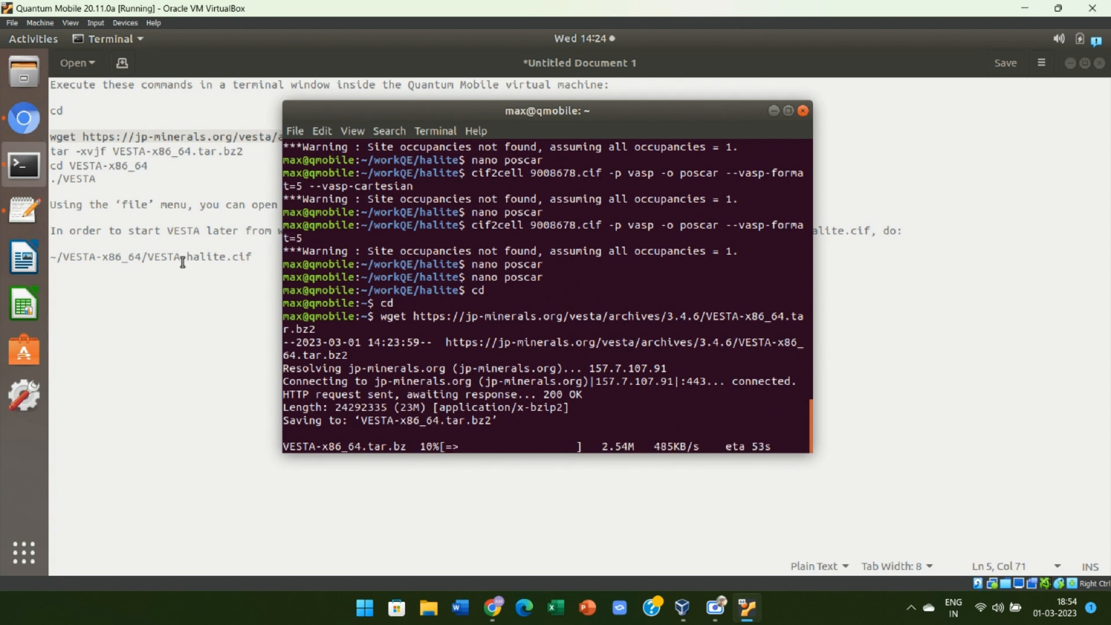
left_click(784, 112)
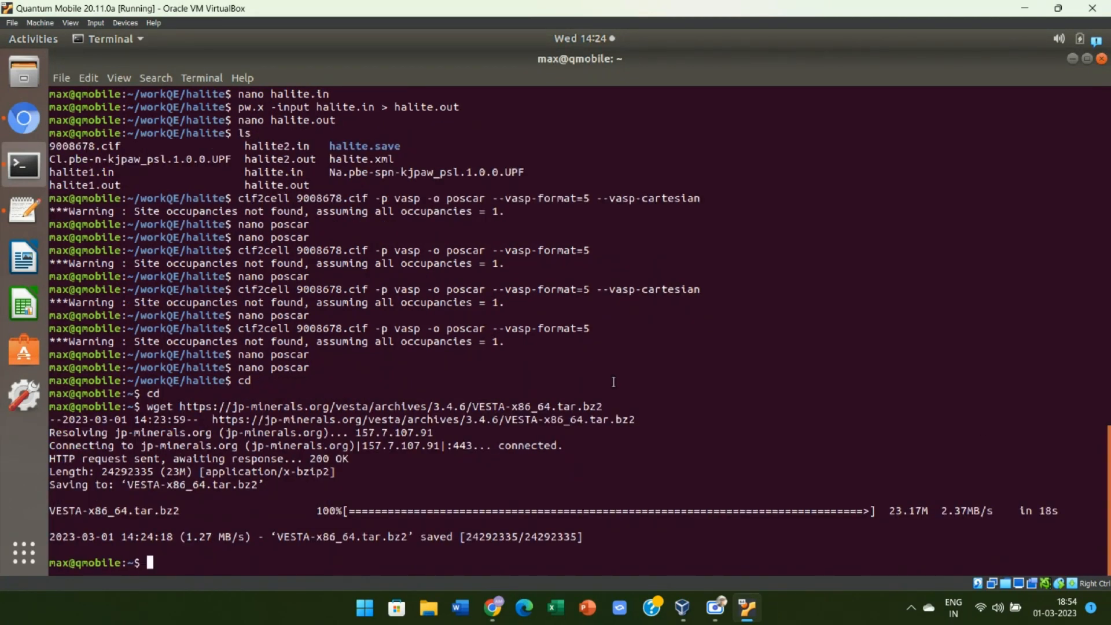
Step: Copy the command tar -xvjf VESTA-x86_64.tar.bz2 from the notes document and run it in the terminal
left_click(14, 216)
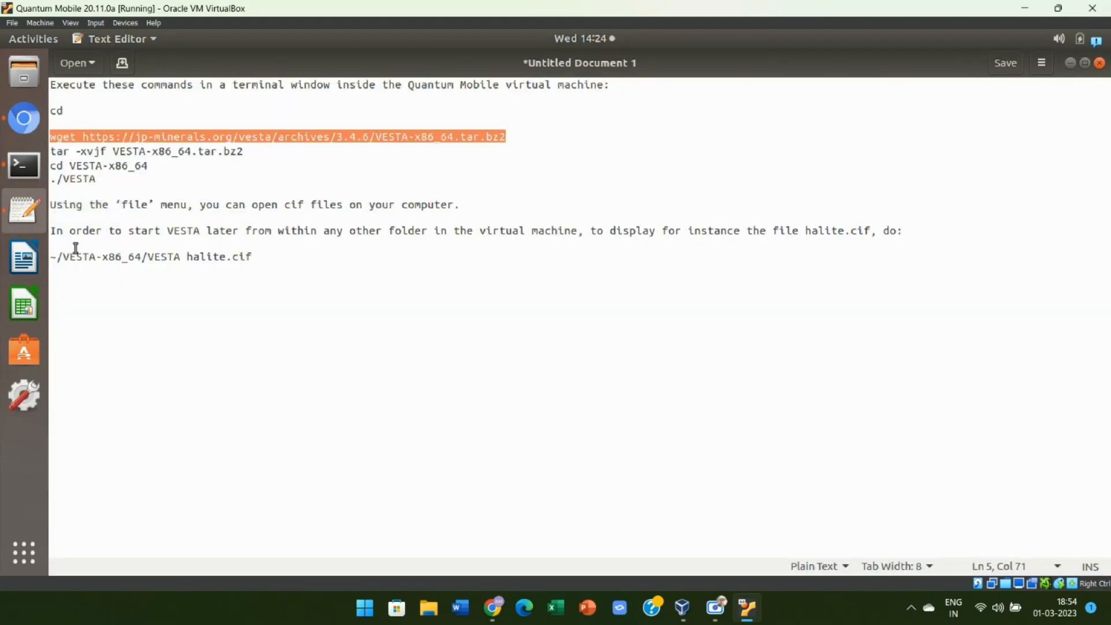
left_click_drag(53, 153, 248, 149)
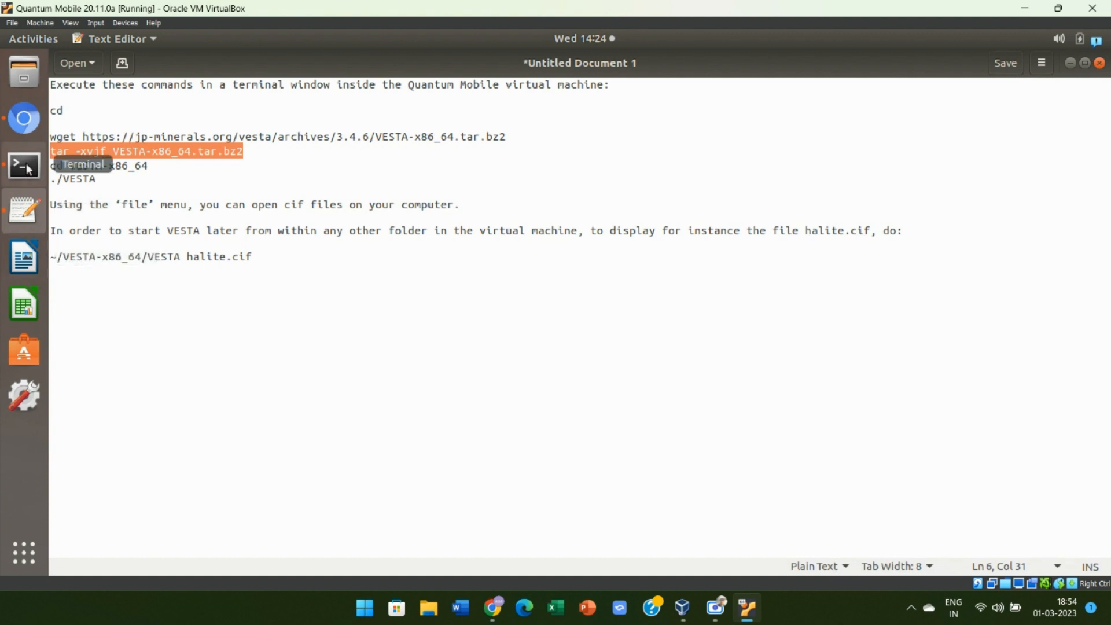
left_click(24, 166)
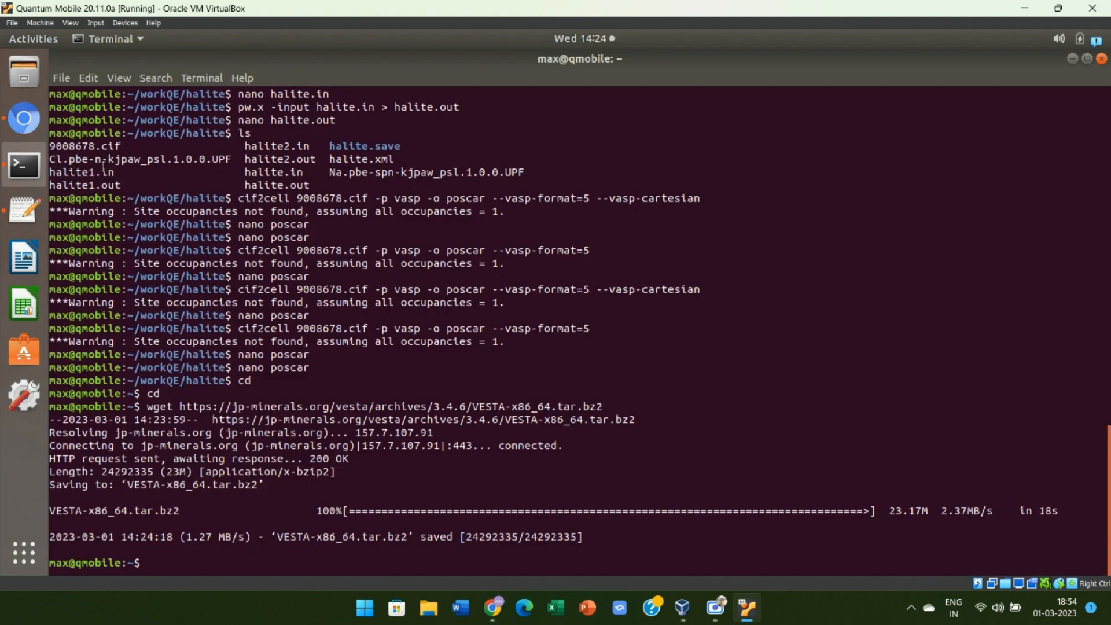
left_click(99, 79)
left_click(89, 103)
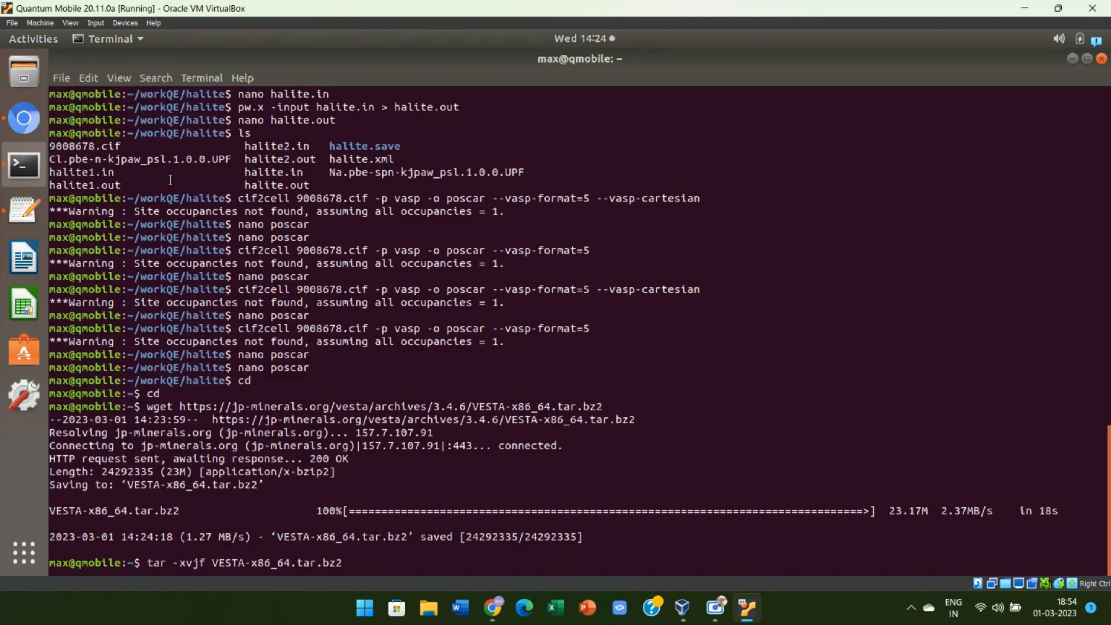
key("Return")
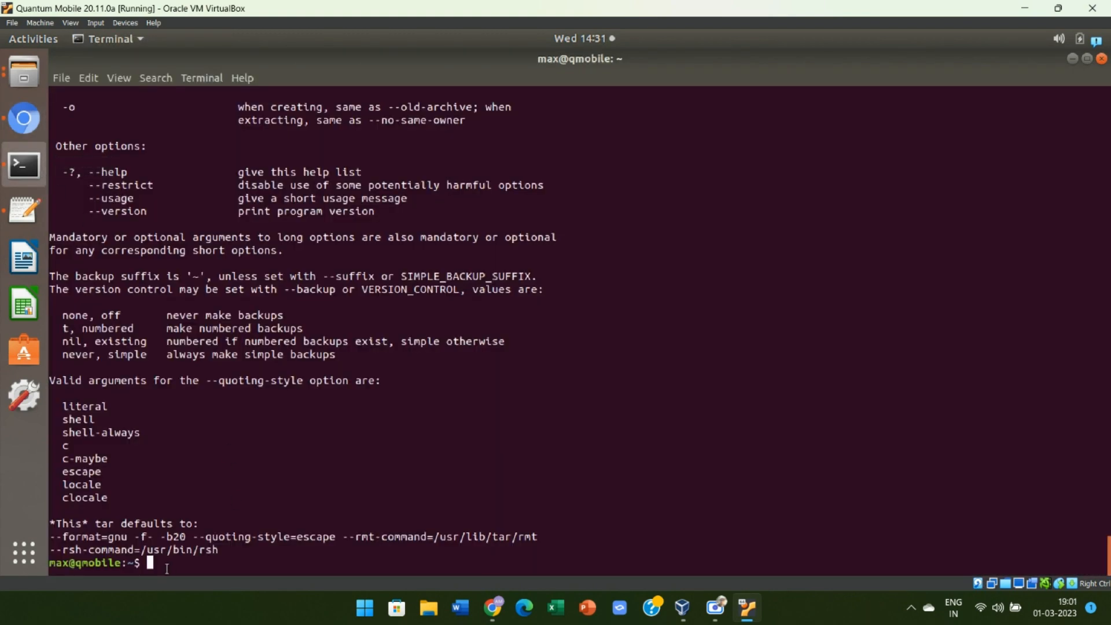
Step: Try to extract VESTA-x86_64.tar.bz2 by reusing the copied tar command with its options edited to -xjf
left_click(87, 81)
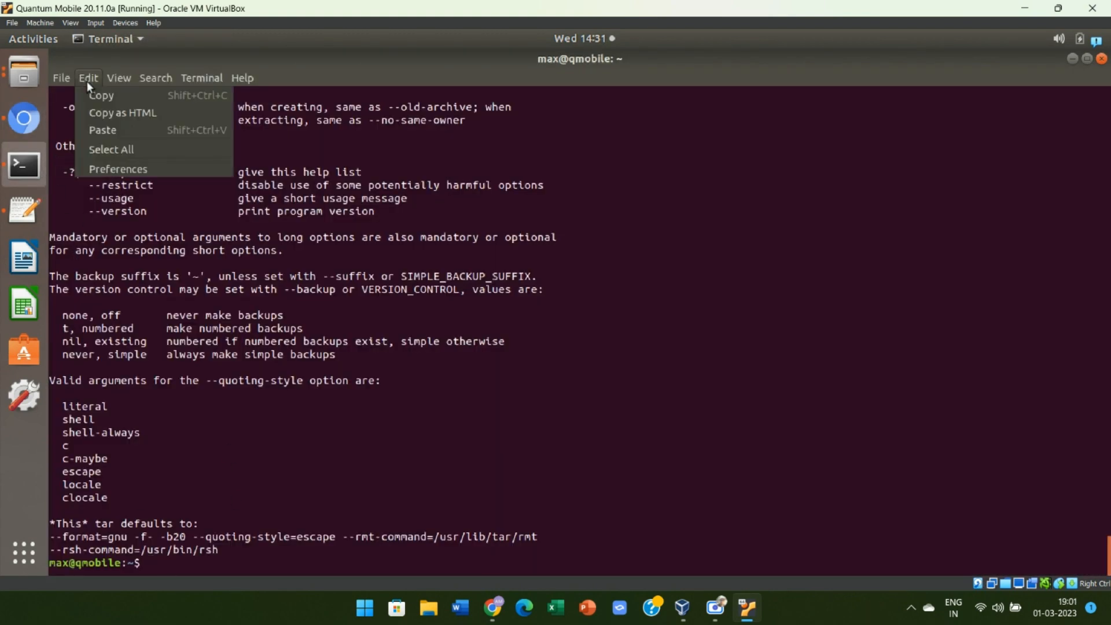
left_click(96, 128)
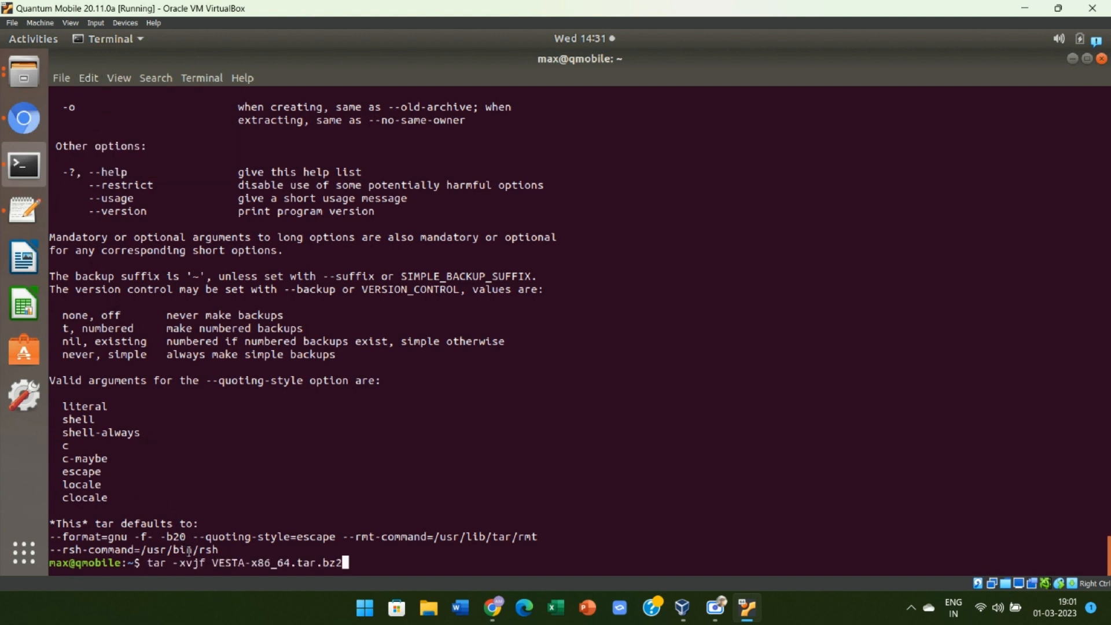
key("Left")
key("Left")
key("Left")
key("Left")
key("Left")
key("Left")
key("Left")
key("Left")
key("Left")
key("Left")
key("Left")
key("Left")
key("Left")
key("Left")
key("Left")
key("Left")
key("Left")
key("Left")
key("Left")
key("Left")
key("BackSpace")
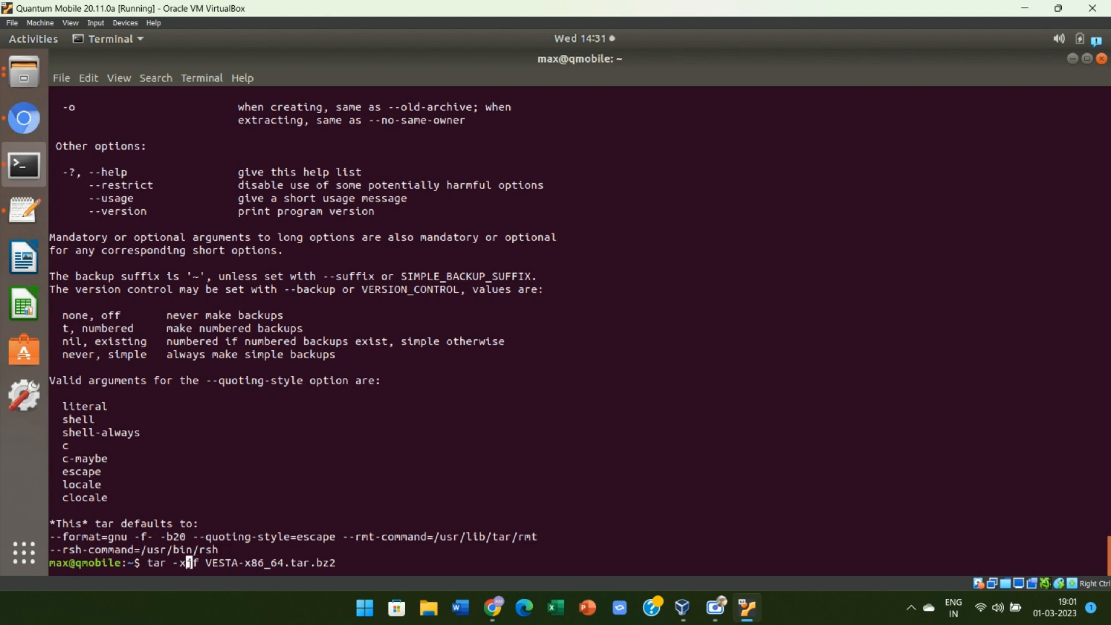
key("Return")
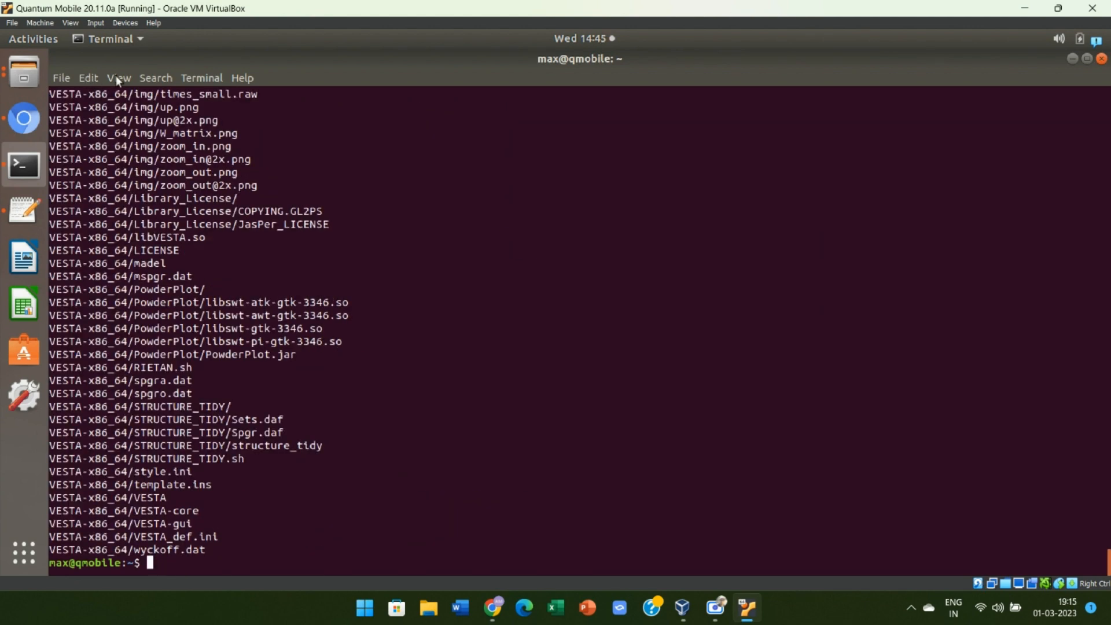
Step: Extract VESTA-x86_64.tar.bz2 by reusing the copied tar command with its options changed to xvfj
left_click(86, 78)
left_click(95, 130)
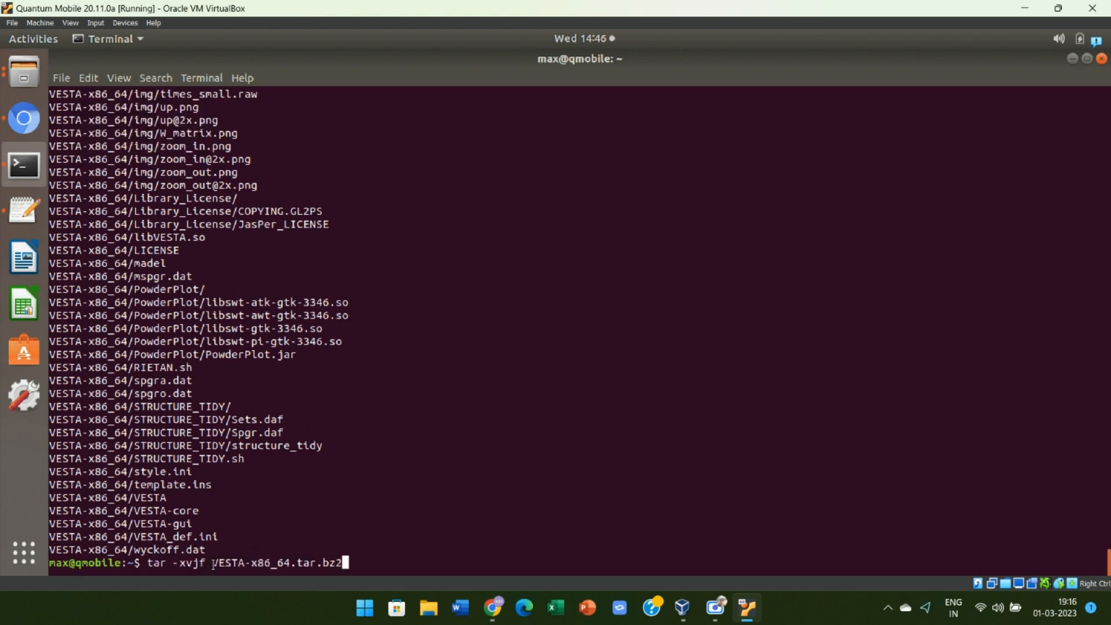
key("Left")
key("Left")
key("Left")
key("Left")
key("Left")
key("Left")
key("Left")
key("Left")
key("Left")
key("Left")
key("Left")
key("Left")
key("Left")
key("Left")
key("Left")
key("Left")
key("Left")
key("Left")
key("Left")
key("Left")
key("BackSpace")
key("Right")
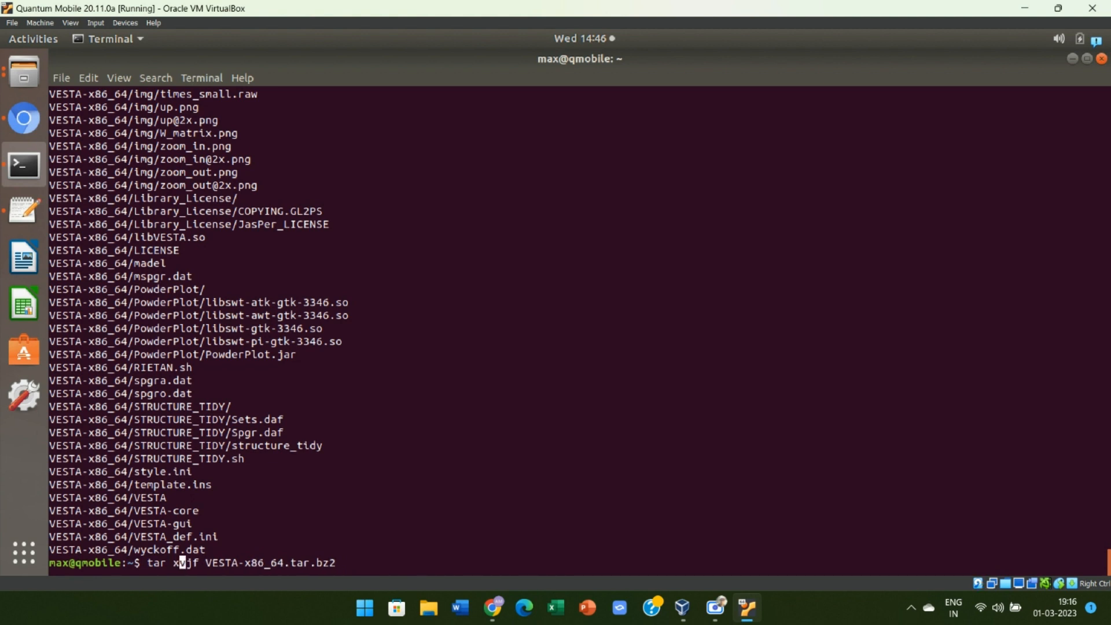
key("Delete")
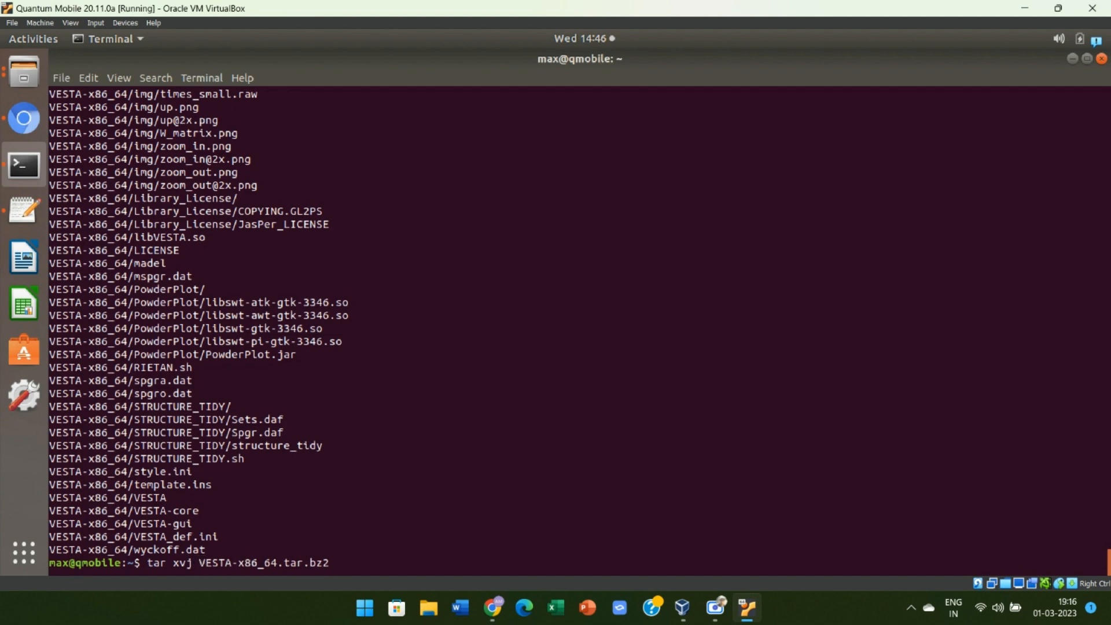
key("Delete")
type("fj")
key("Return")
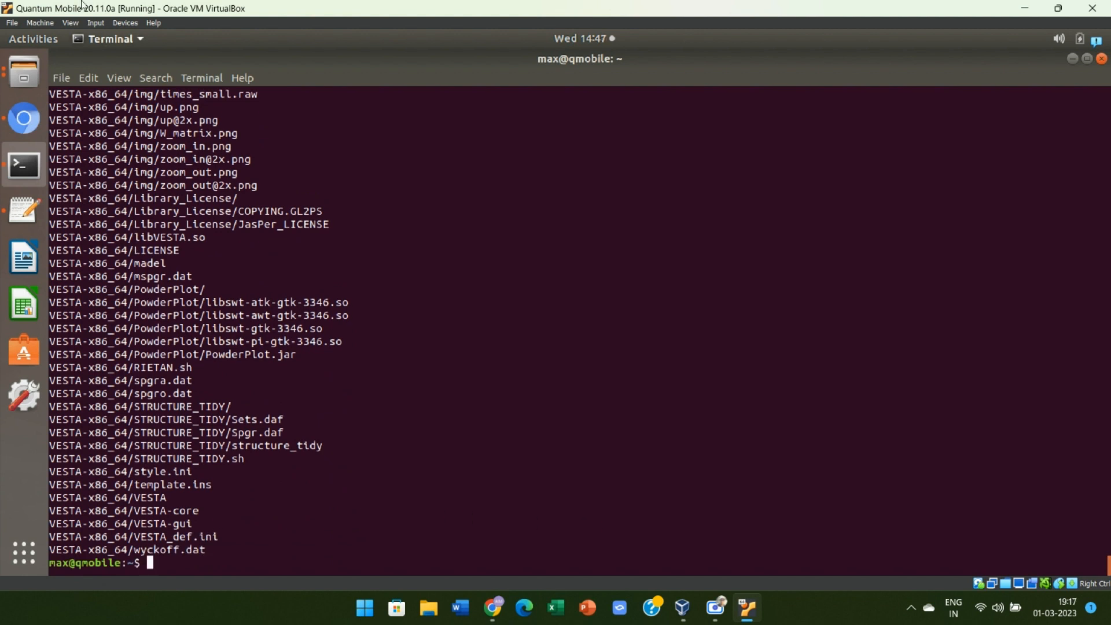
Step: Change the terminal's working directory with cd VESTA-x86_64
left_click(92, 77)
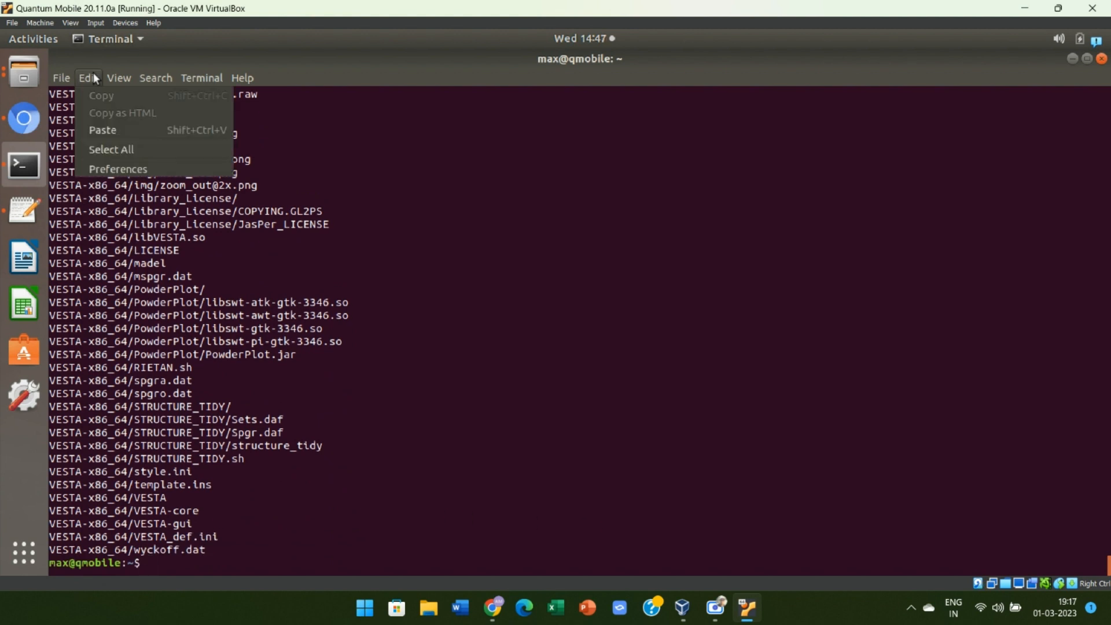
left_click(101, 133)
key("Return")
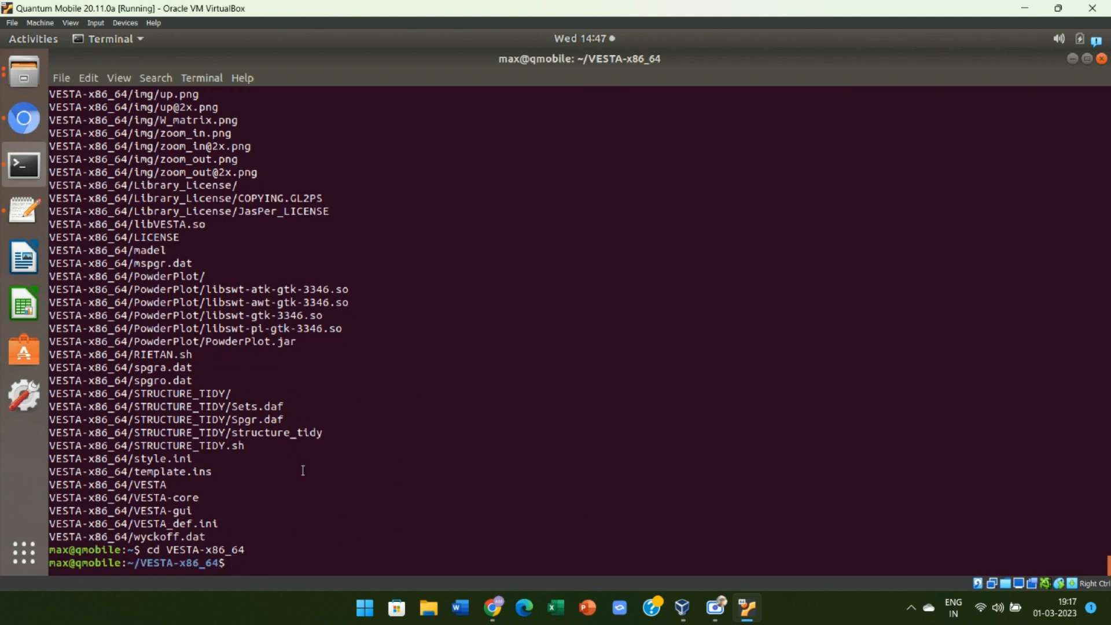
Step: Copy the ./VESTA command from the notes document and run it in the terminal to launch VESTA
left_click(24, 118)
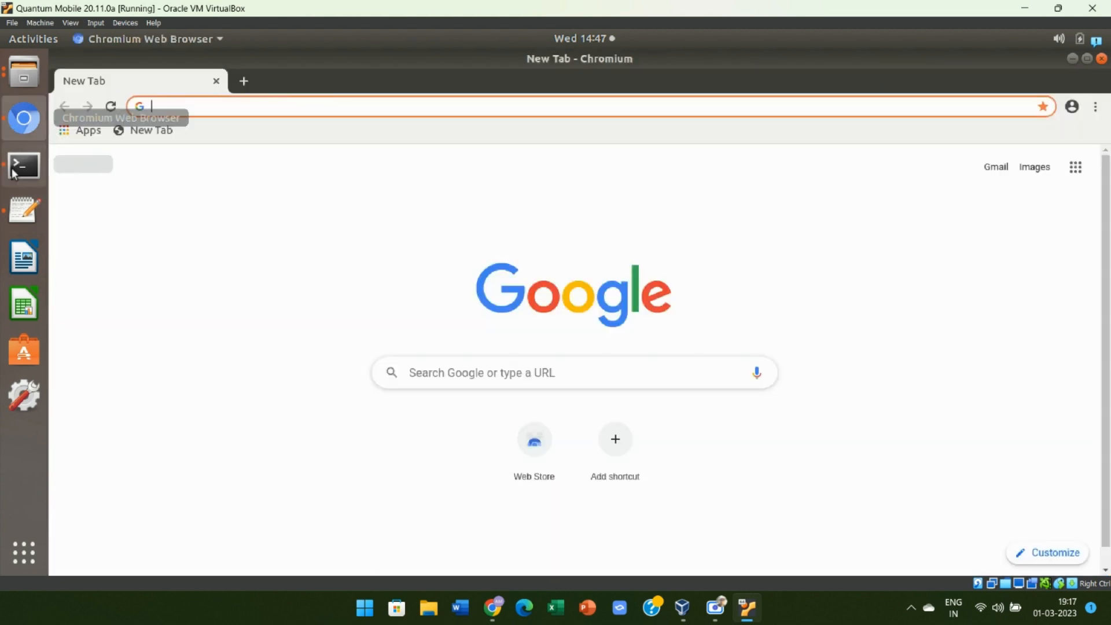
left_click(24, 209)
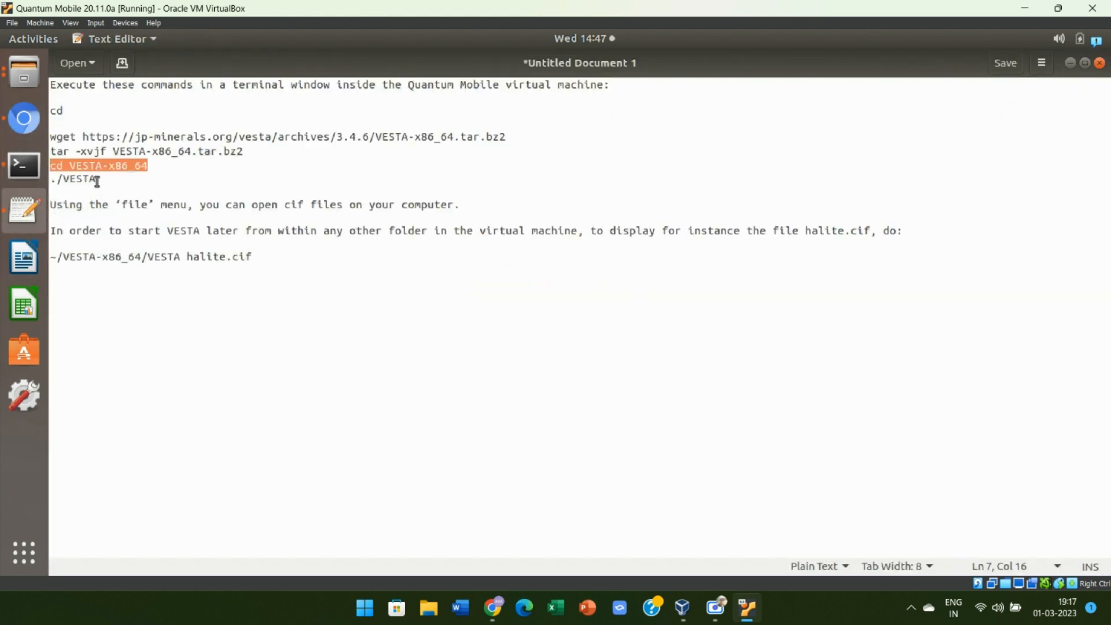
left_click_drag(97, 181, 54, 182)
right_click(51, 182)
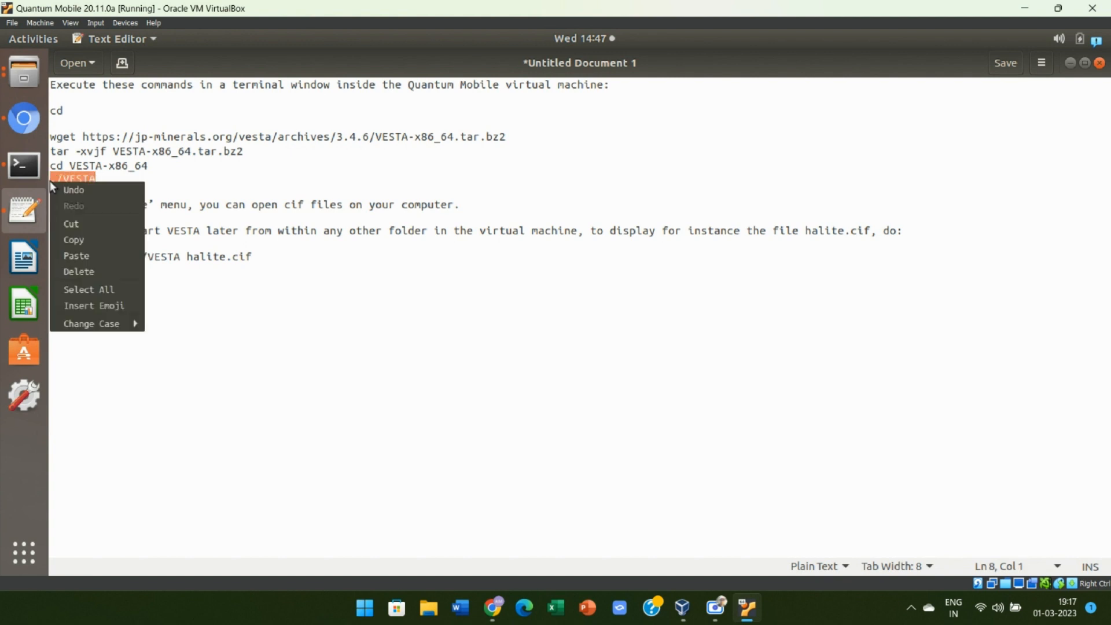
left_click(72, 241)
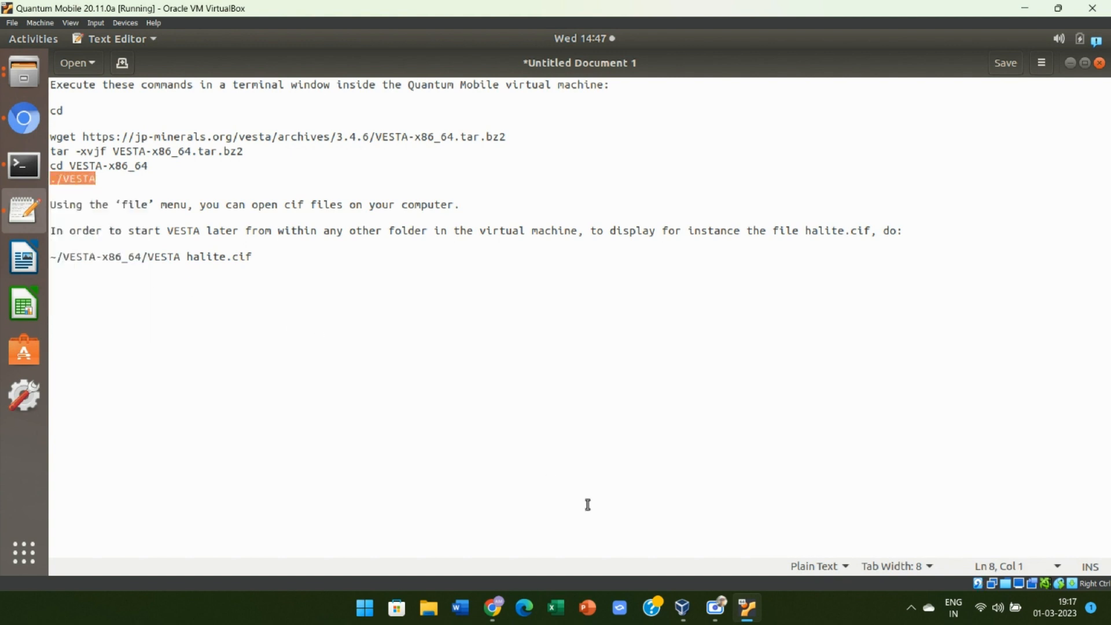
left_click(24, 166)
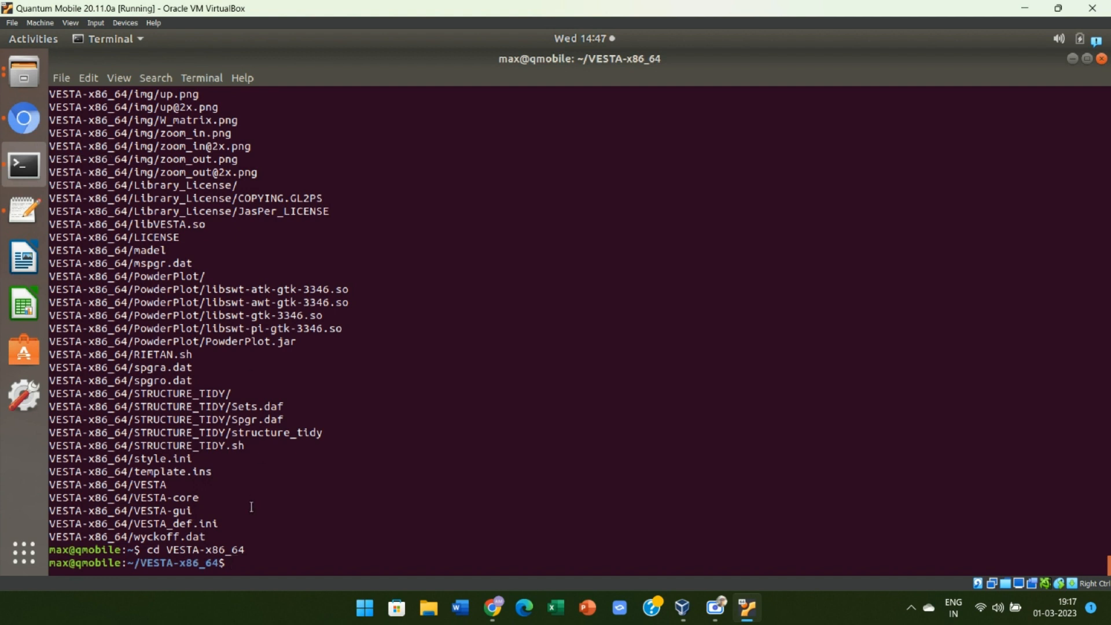
left_click(88, 78)
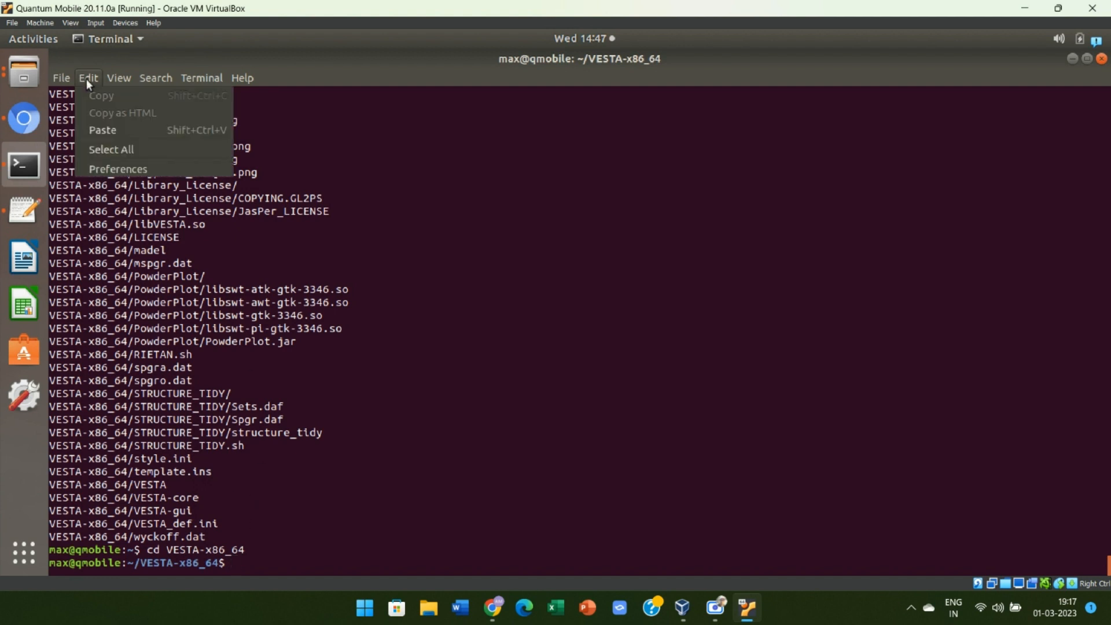
left_click(99, 131)
key("Return")
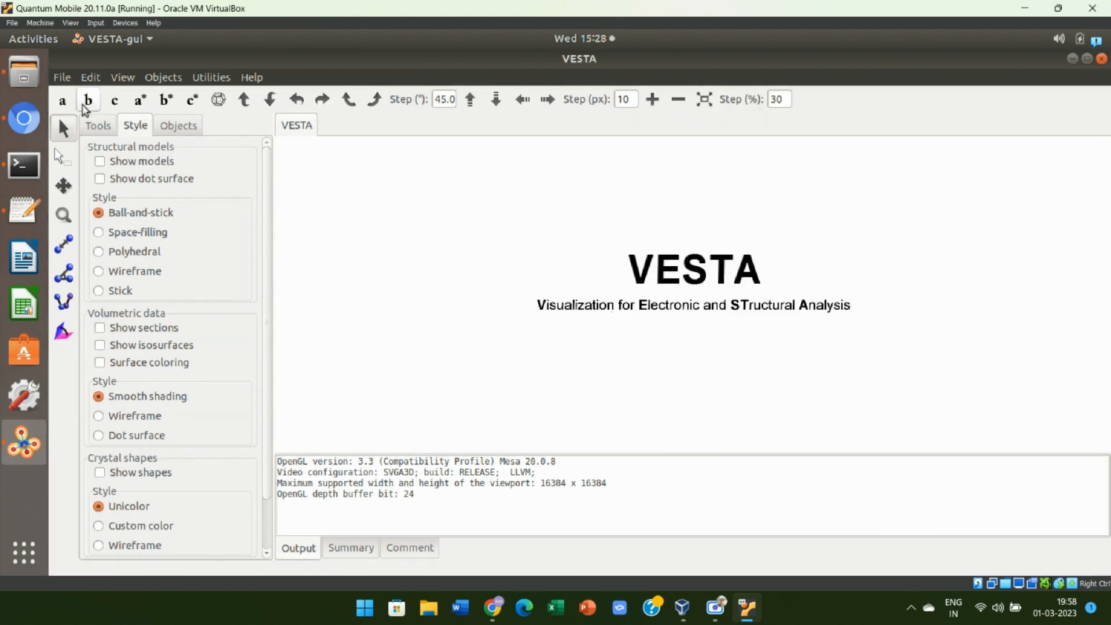
Step: Open the crystal structure file 9008678.cif from the halite folder inside workQE in VESTA
left_click(63, 78)
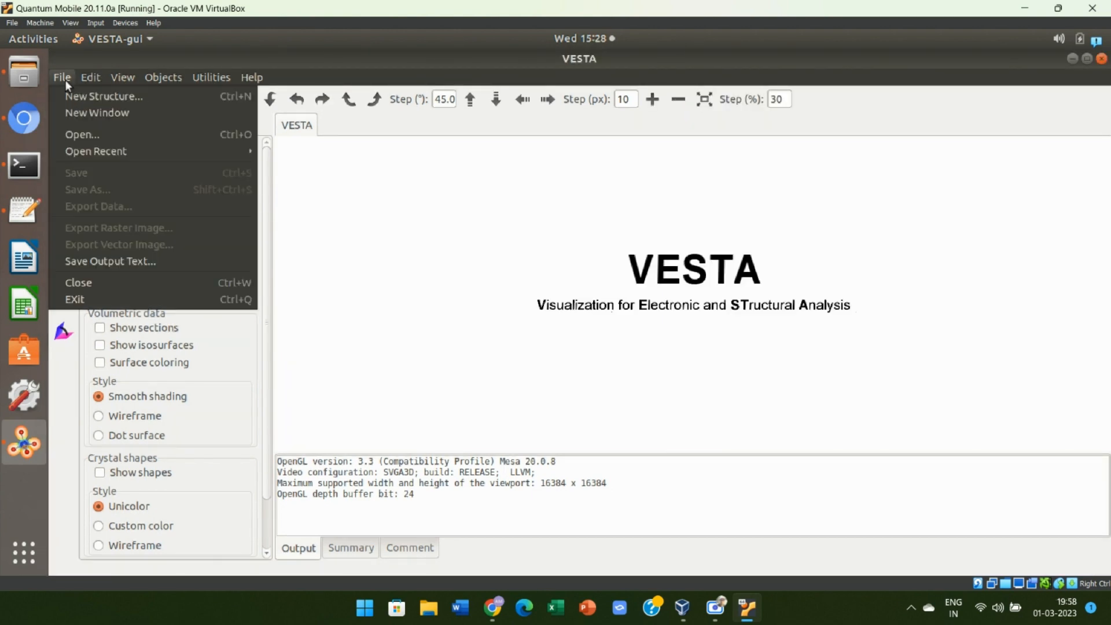
left_click(75, 136)
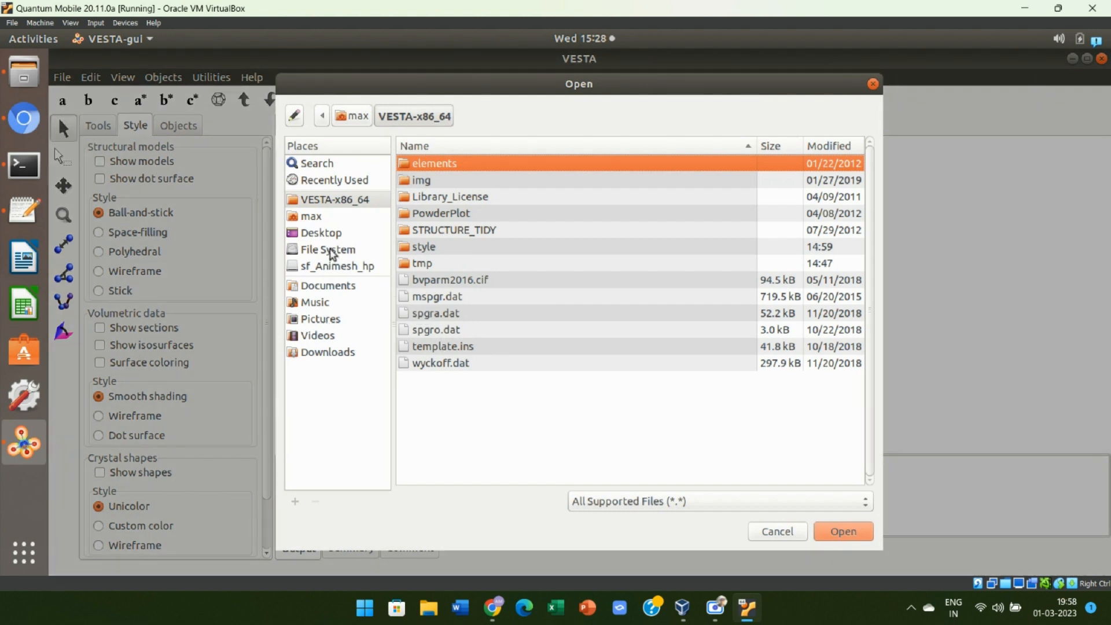
left_click(311, 217)
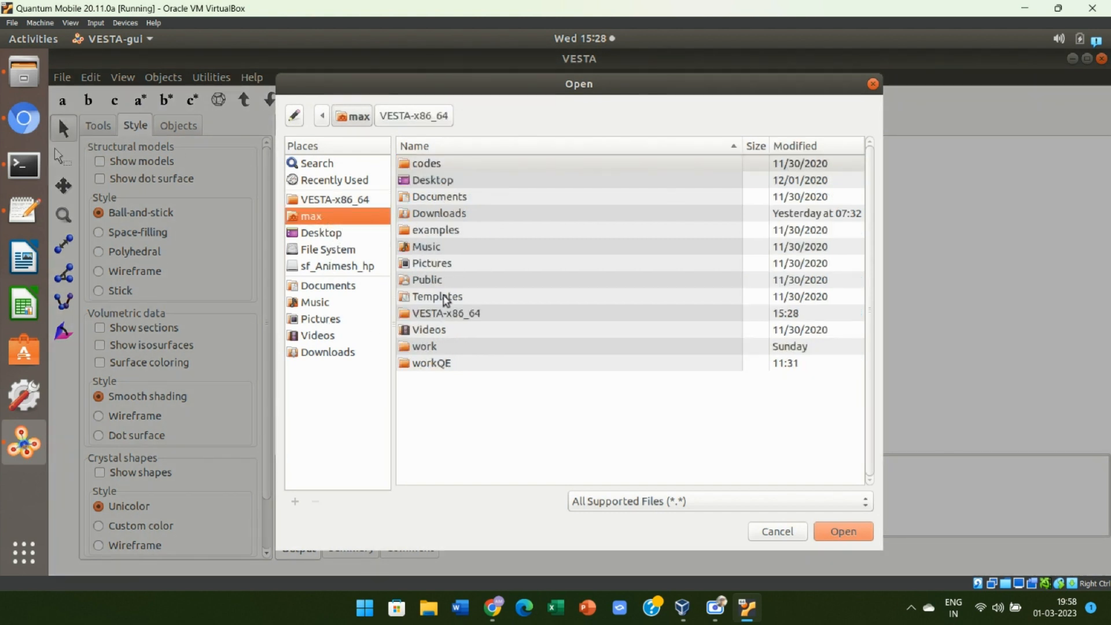
left_click(431, 365)
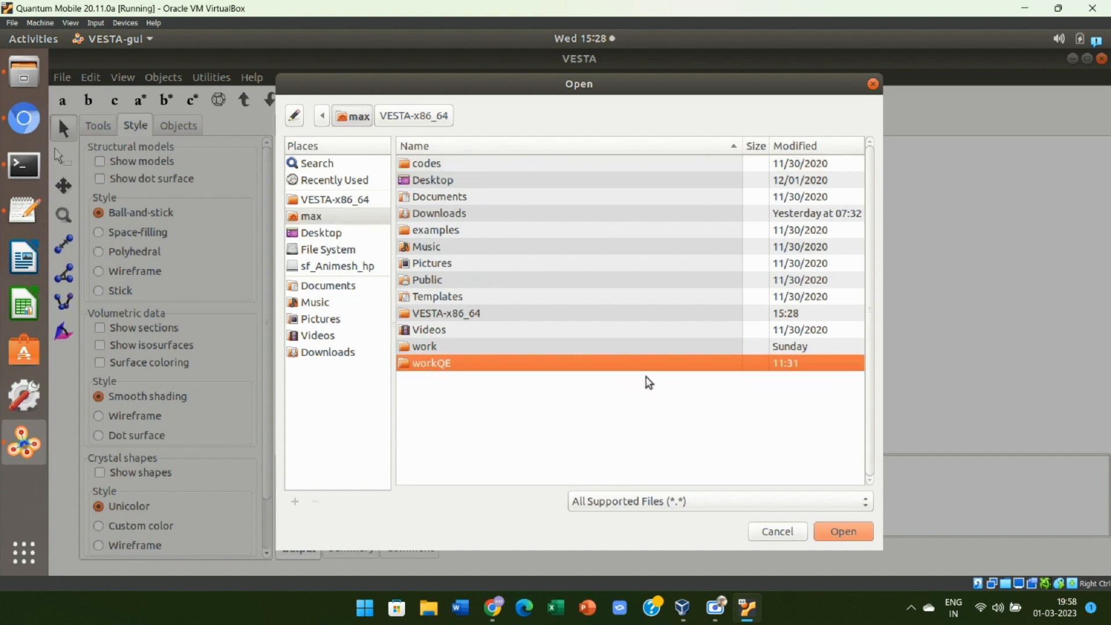
key("Return")
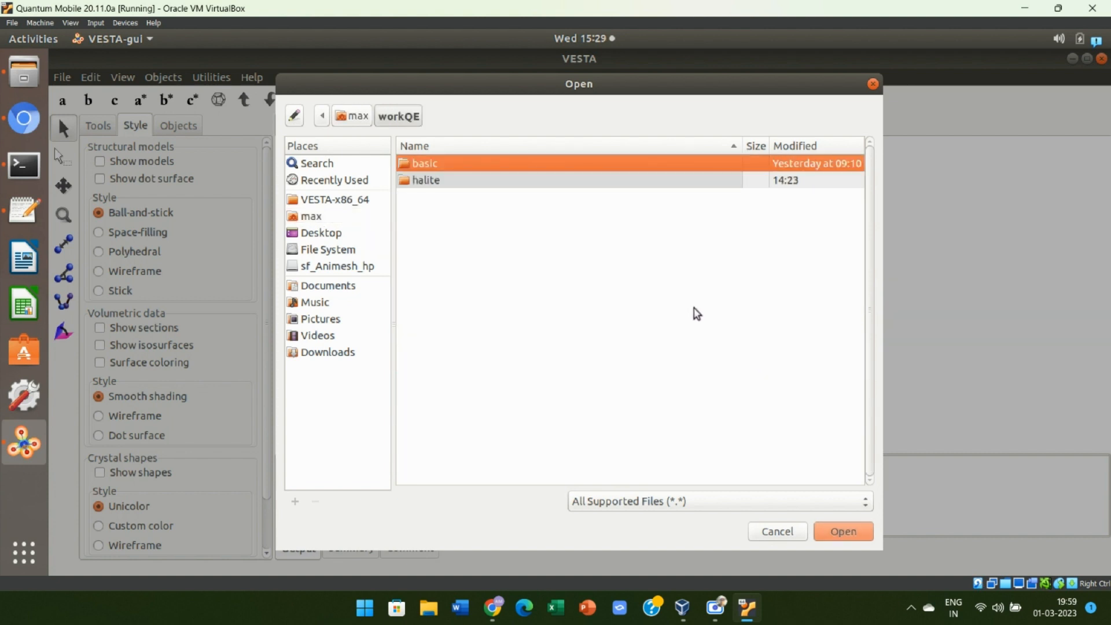
left_click(599, 180)
double_click(599, 175)
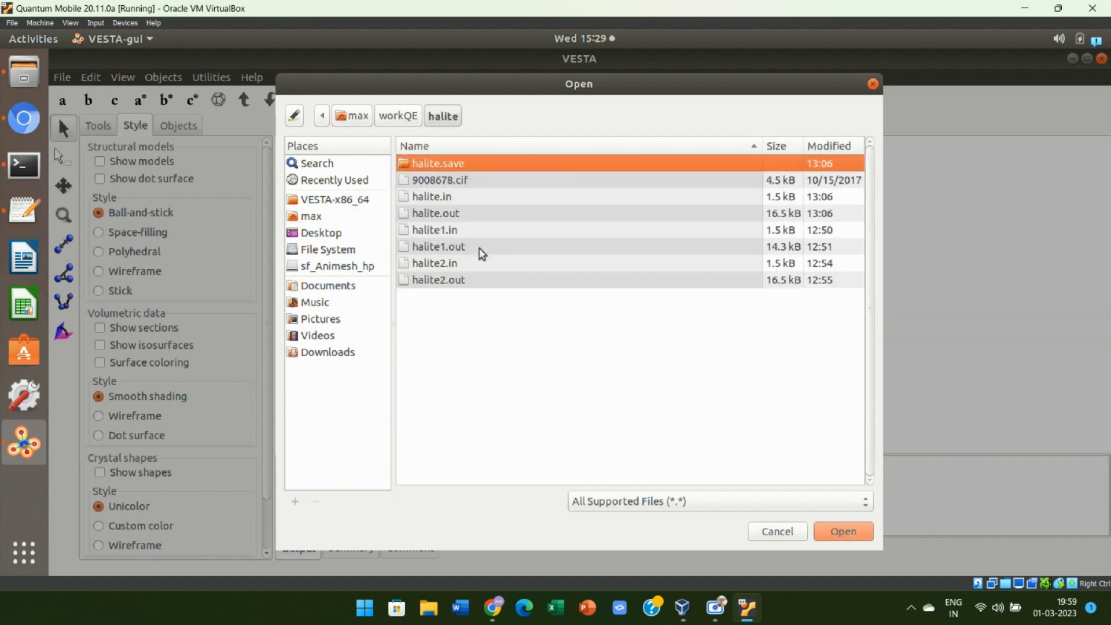
left_click(439, 183)
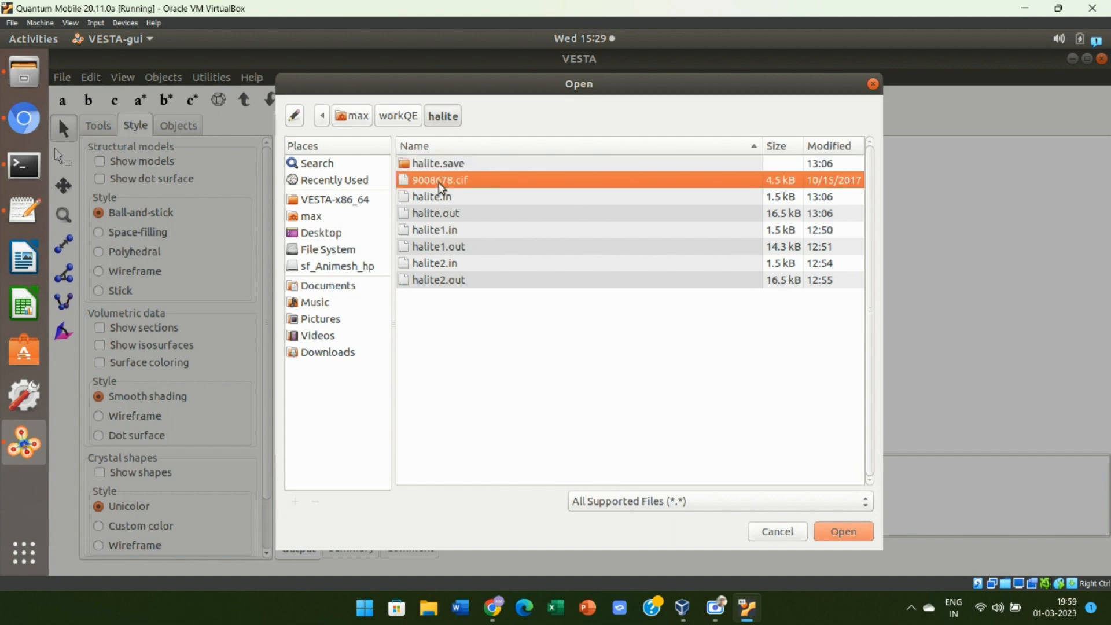
double_click(438, 183)
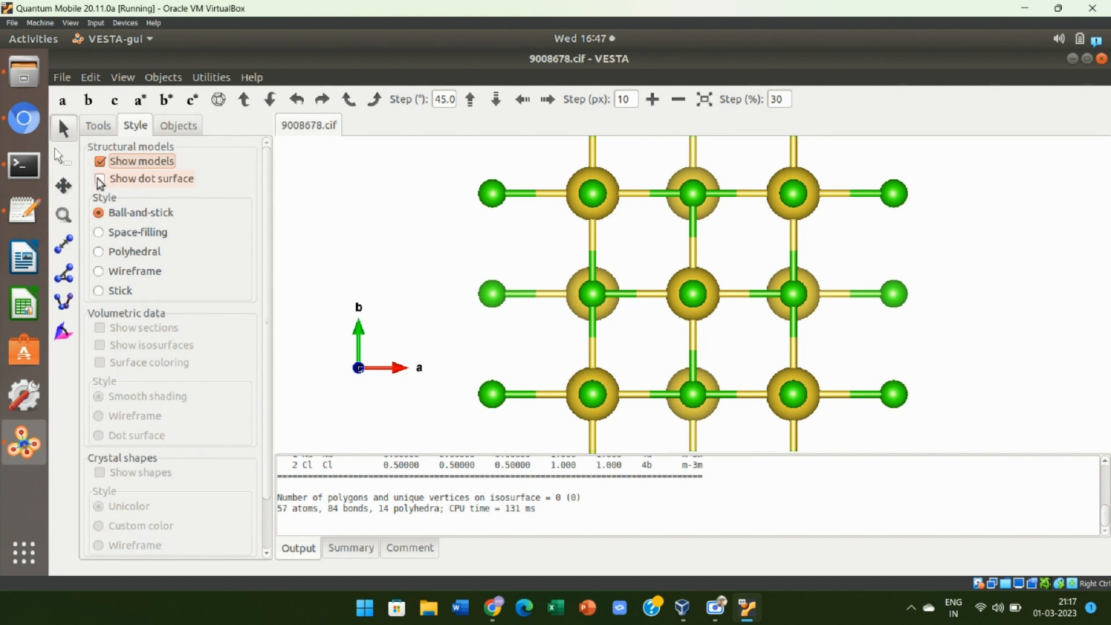
Step: Preview the halite structure with a dot surface in space-filling, polyhedral, wireframe and stick styles, ending with the dot surface hidden
left_click(101, 180)
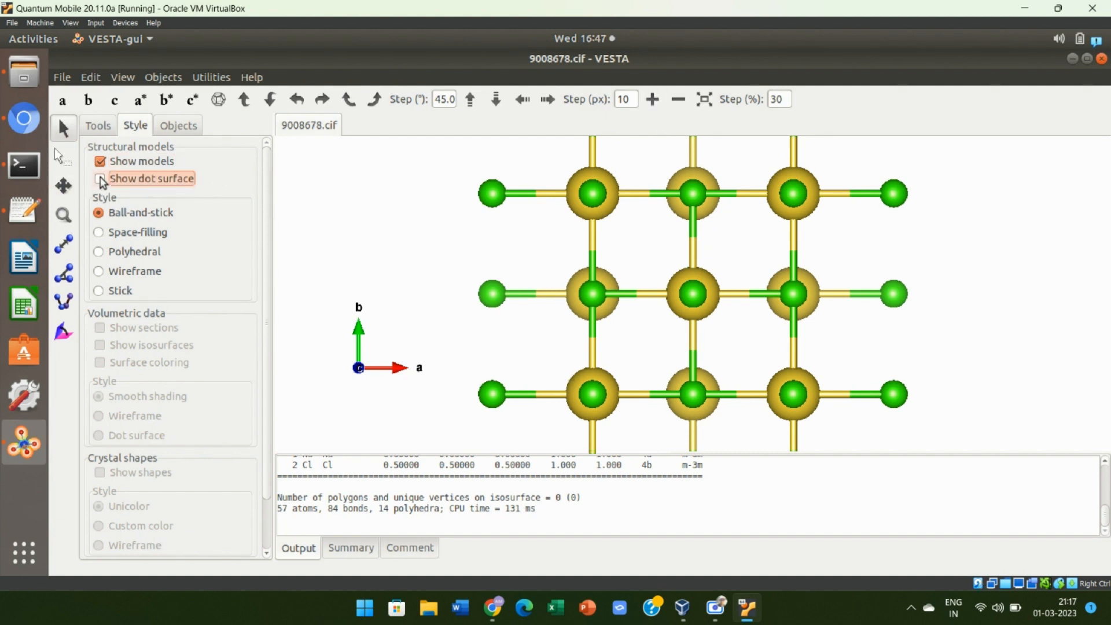
left_click(99, 237)
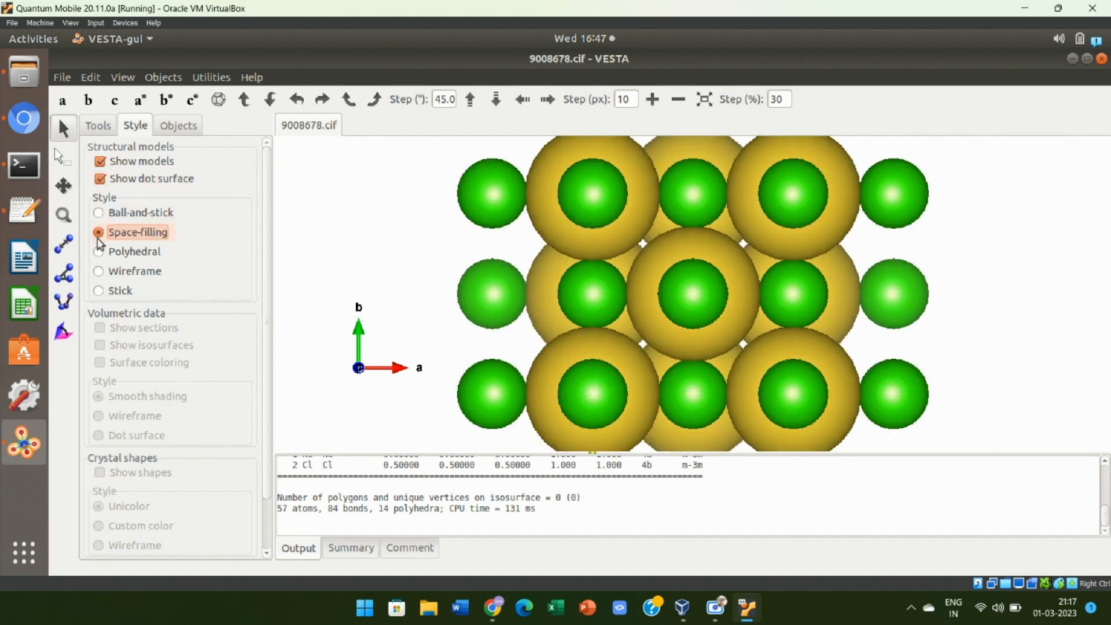
left_click(98, 254)
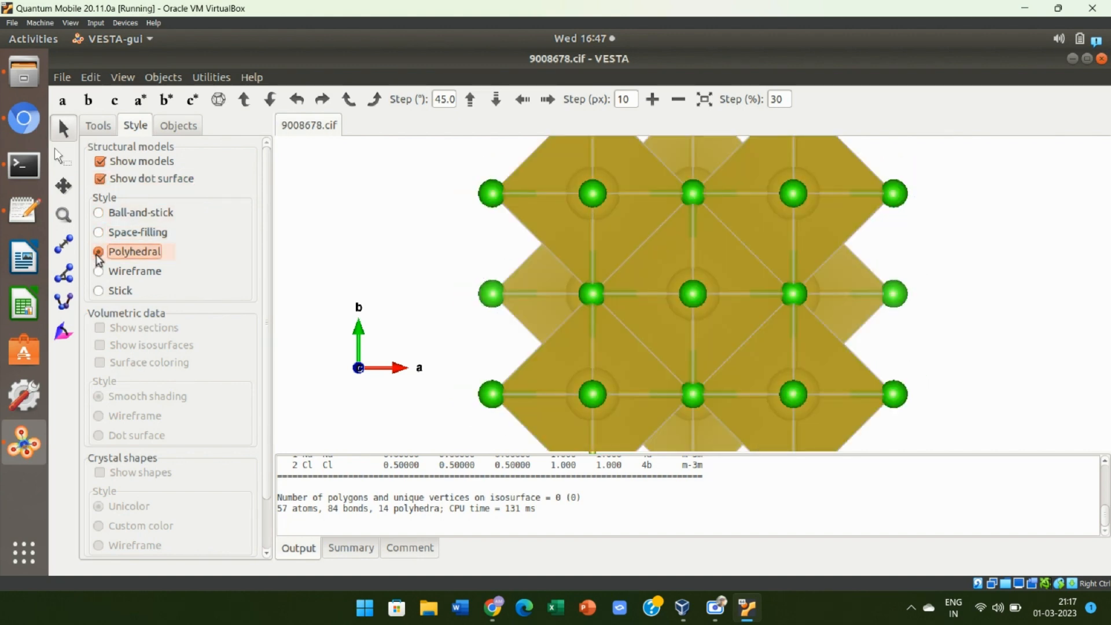
left_click(100, 273)
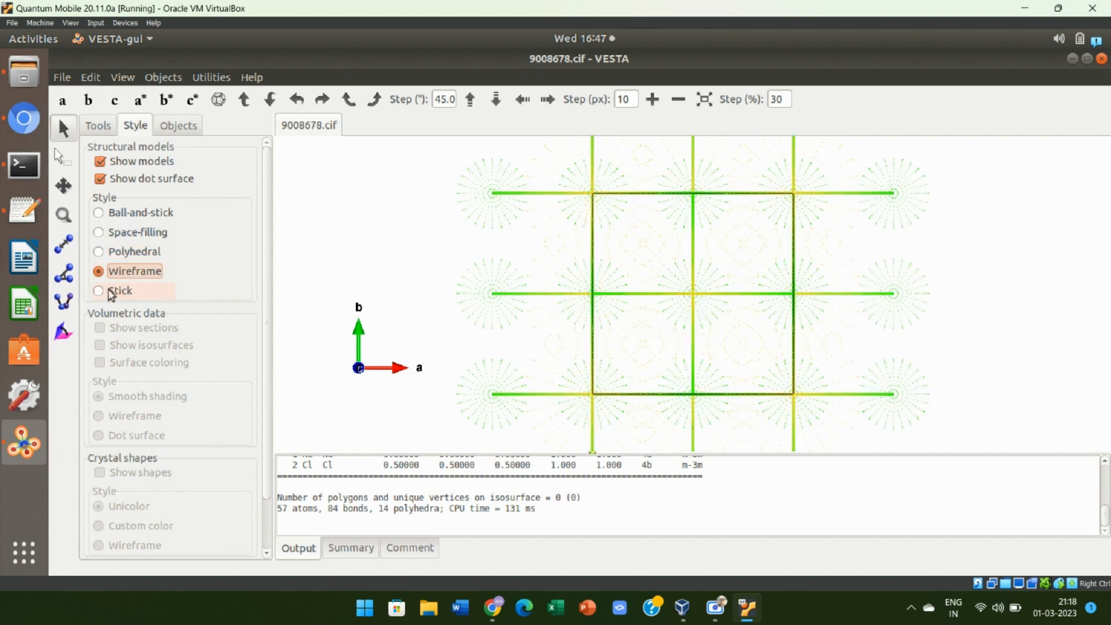
left_click(99, 291)
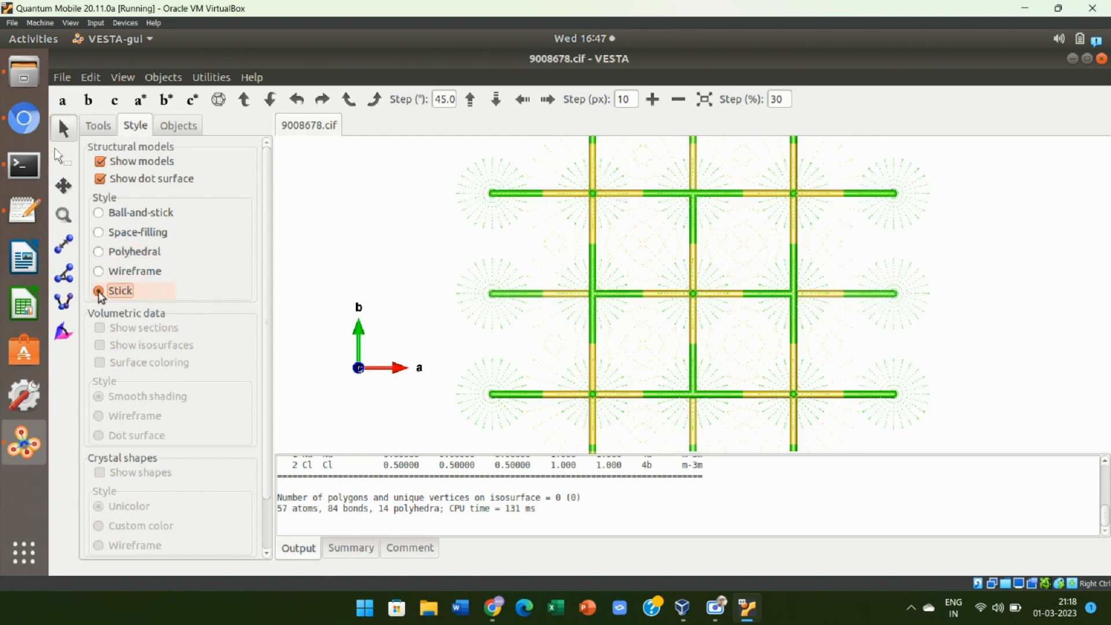
left_click(100, 179)
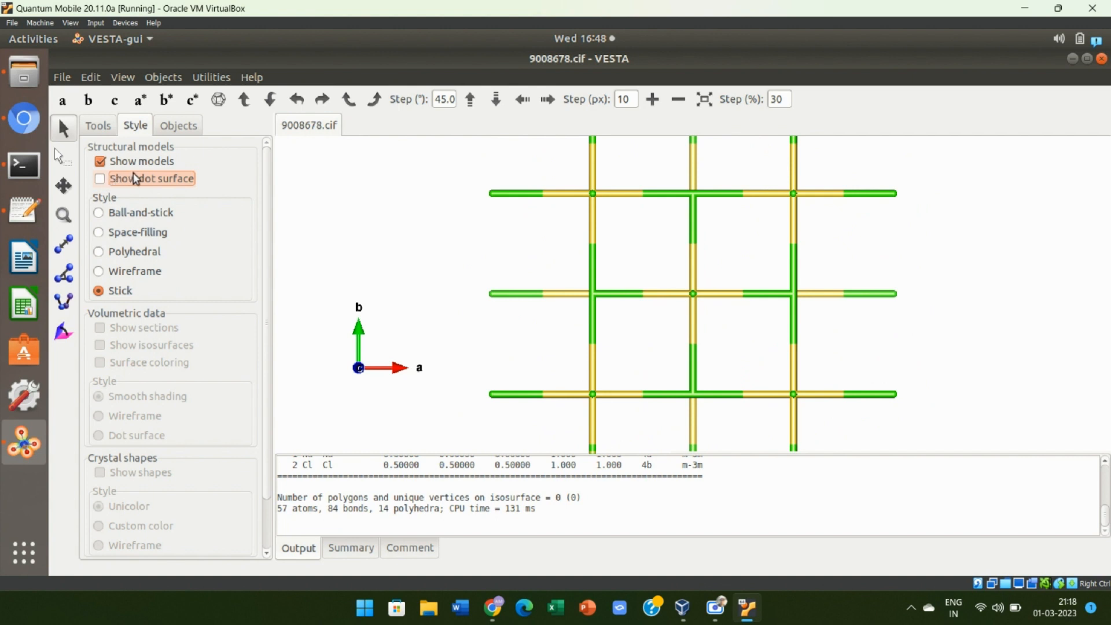
Step: View the structure along the a axis, restore the standard orientation and set the display style to Ball-and-stick
left_click(73, 102)
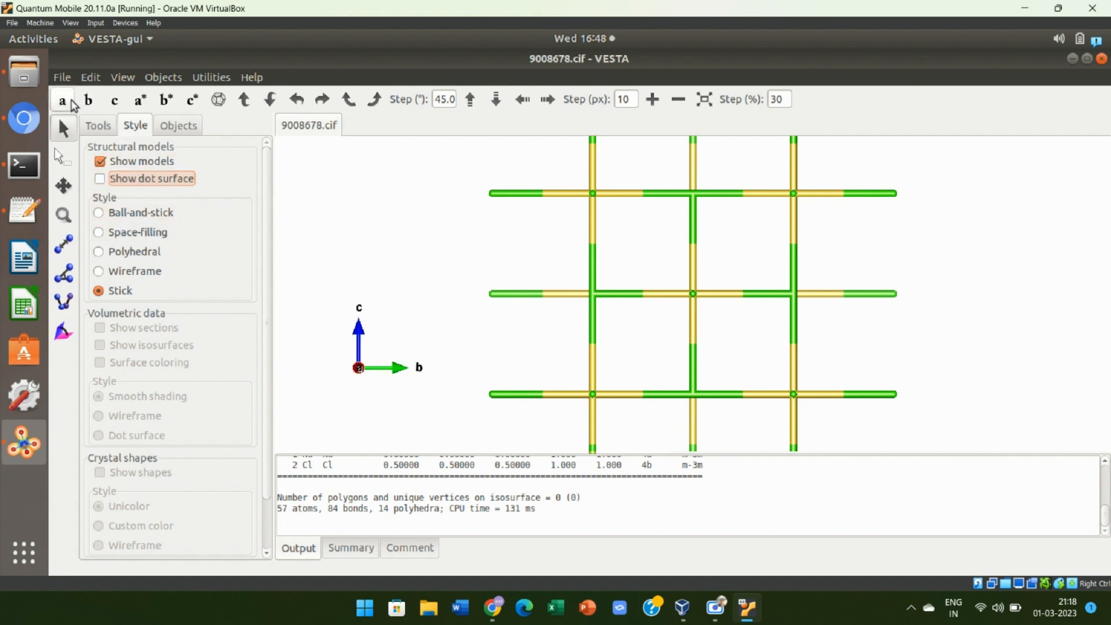
left_click(215, 106)
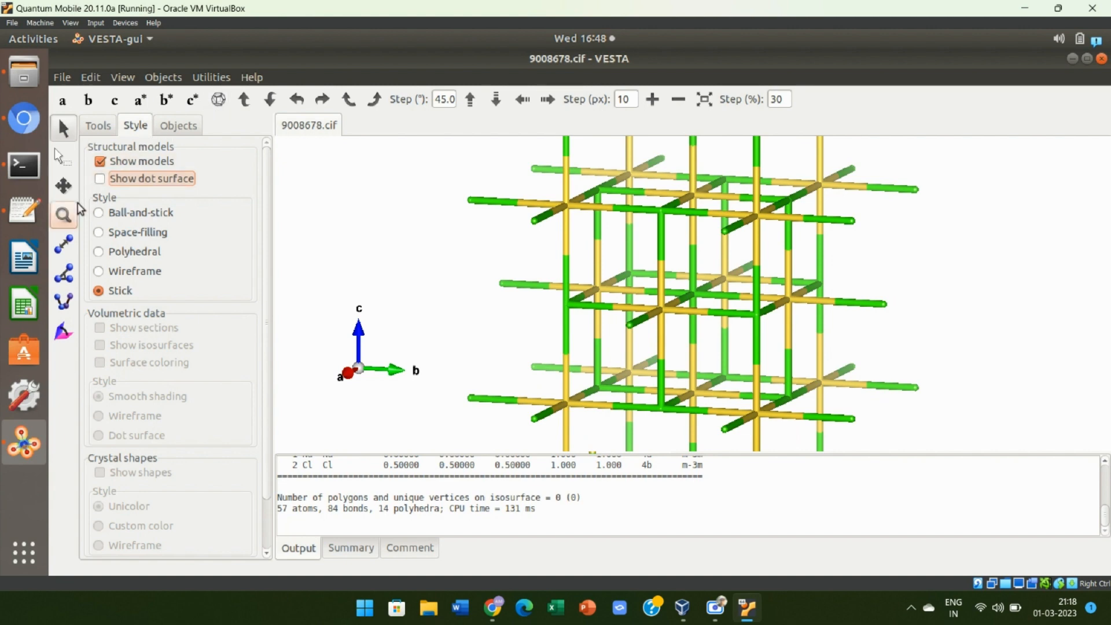
left_click(99, 214)
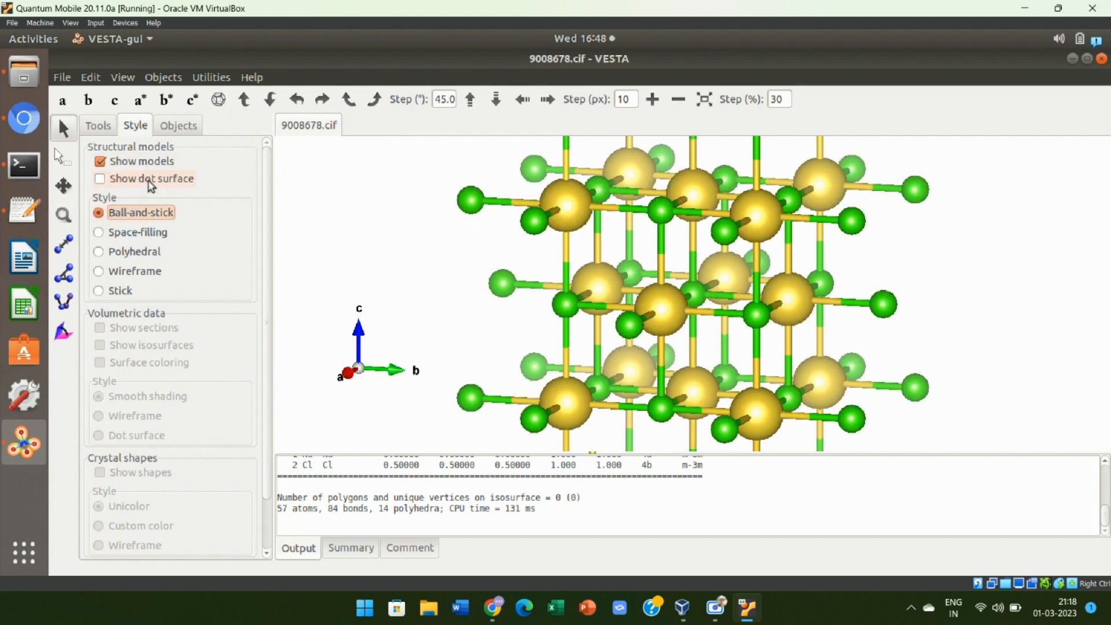
Step: Rotate the structure upward in 45° steps until the c axis points downward
left_click(246, 102)
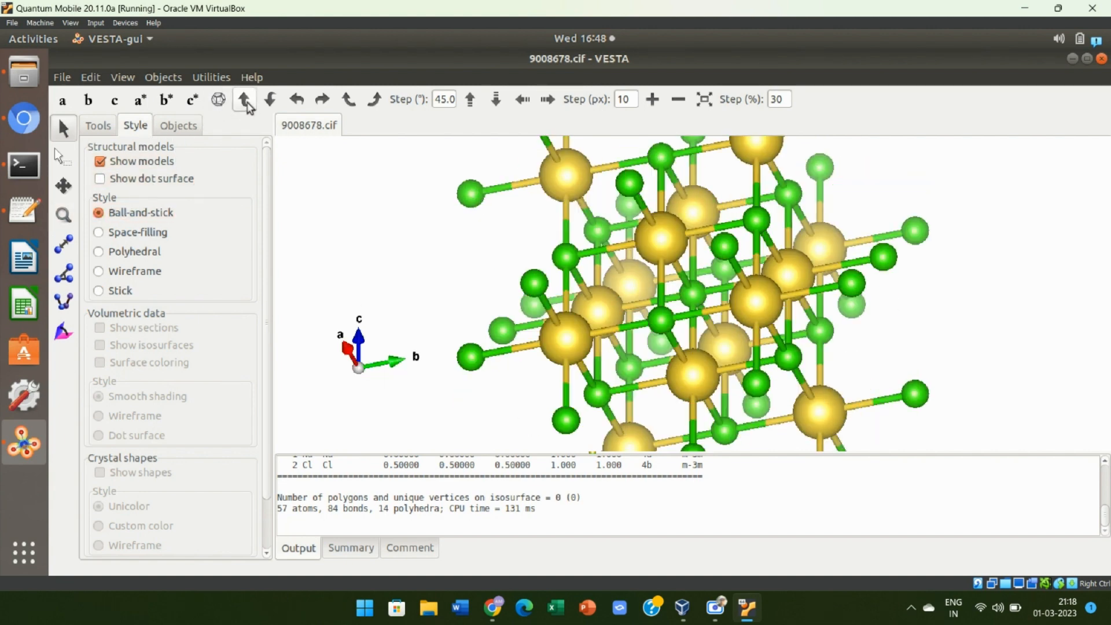
left_click(245, 102)
left_click(245, 102)
left_click(246, 102)
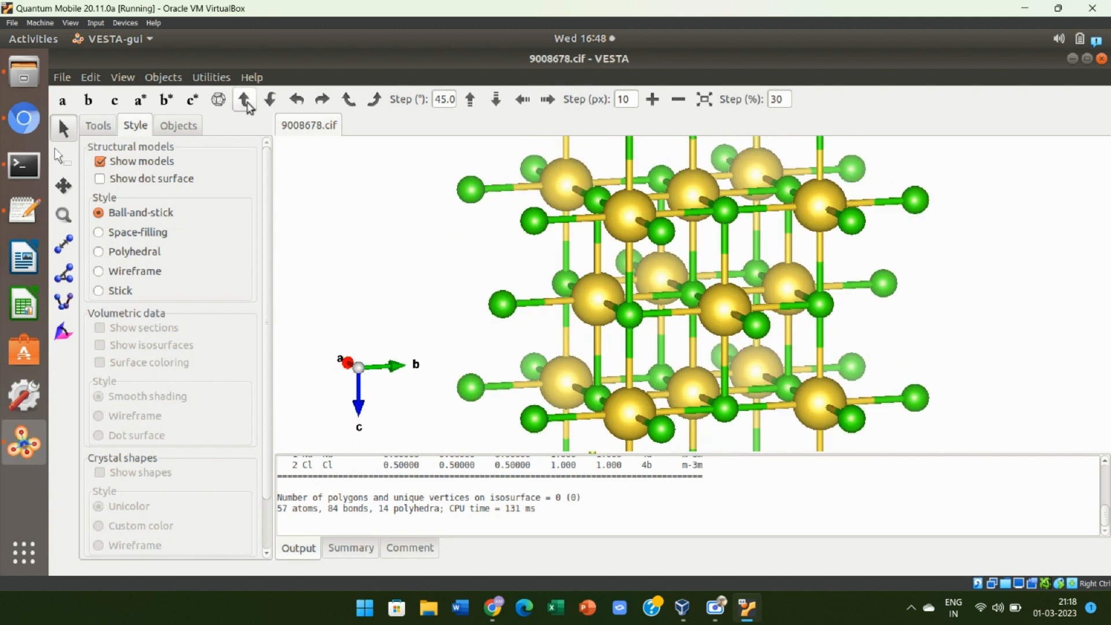
Step: Rotate the structure leftward through one full turn in 45° steps
left_click(295, 101)
left_click(296, 101)
left_click(295, 101)
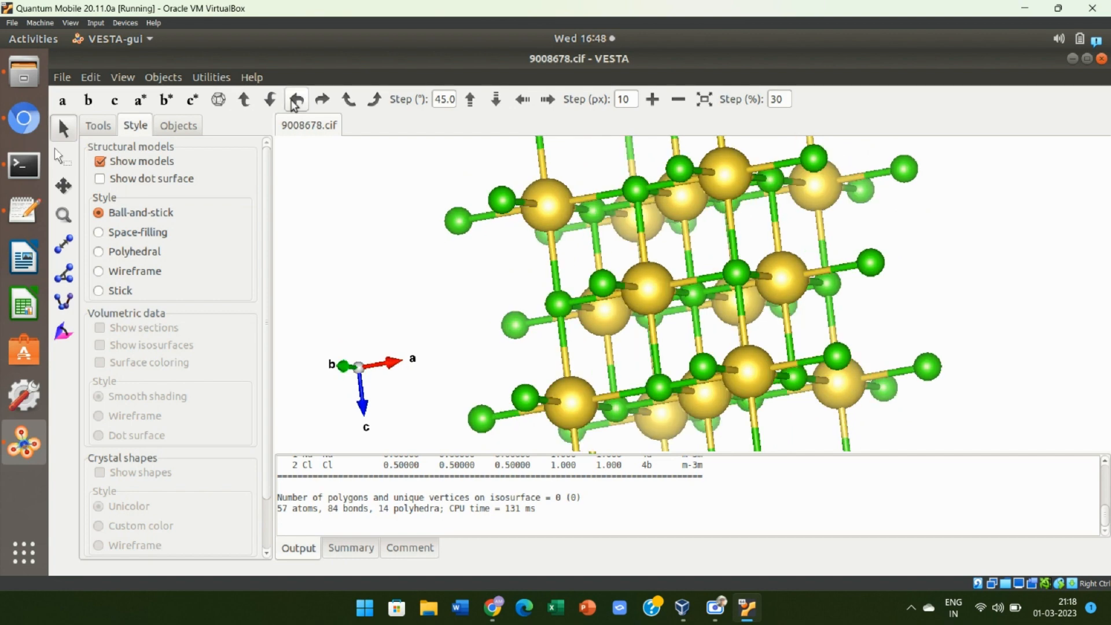
left_click(296, 101)
left_click(296, 101)
left_click(295, 101)
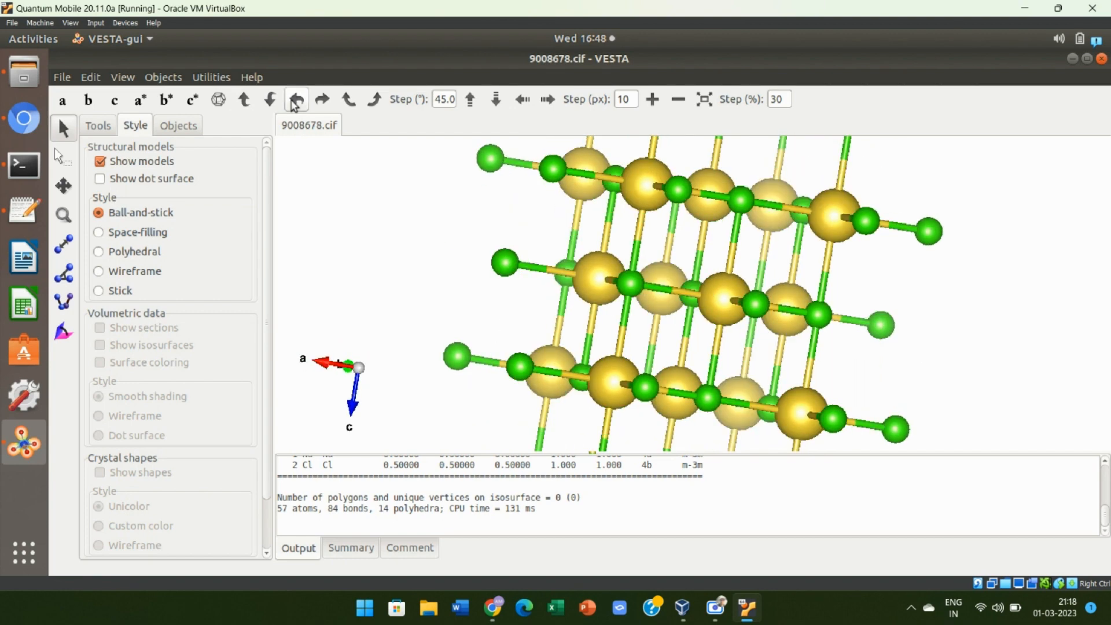
left_click(295, 101)
left_click(295, 101)
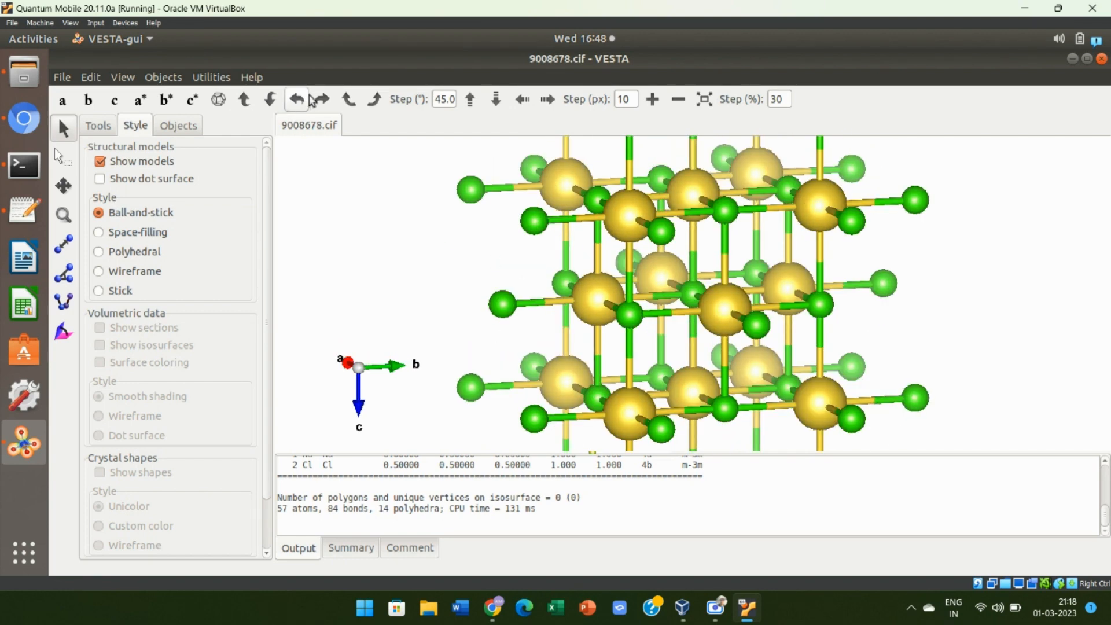
Step: Zoom out until the whole structure is in view and rotate it freely to inspect it from several angles
left_click(674, 103)
left_click(675, 103)
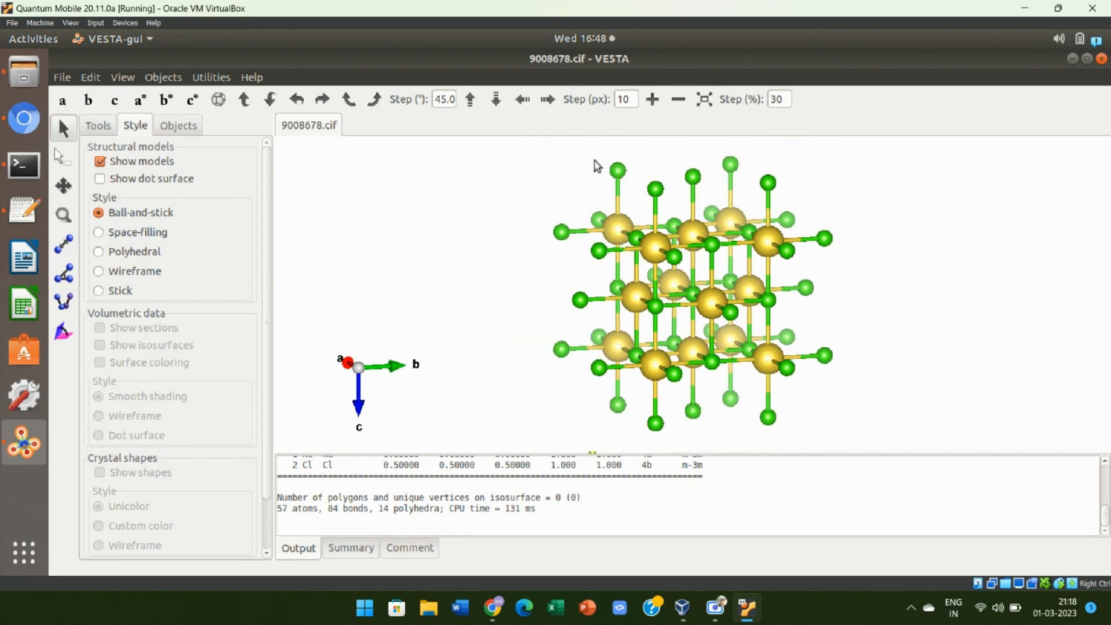
left_click_drag(382, 365, 580, 321)
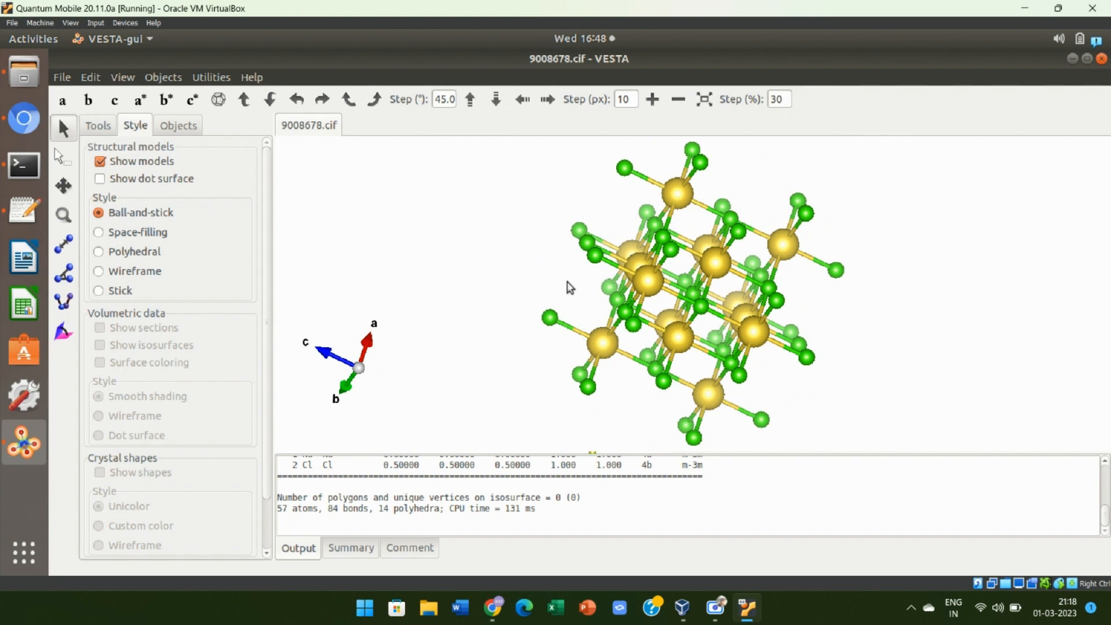
left_click_drag(704, 292, 747, 291)
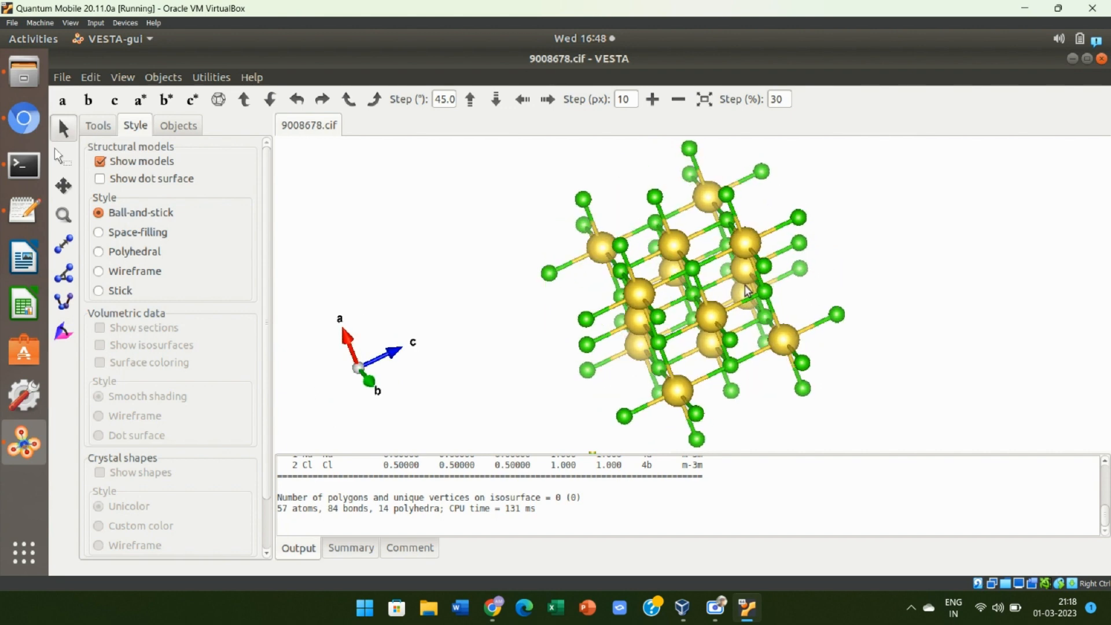
Step: Enlarge the structure in 30% steps and shift it up and to the left in 10 px steps
left_click(652, 100)
left_click(652, 100)
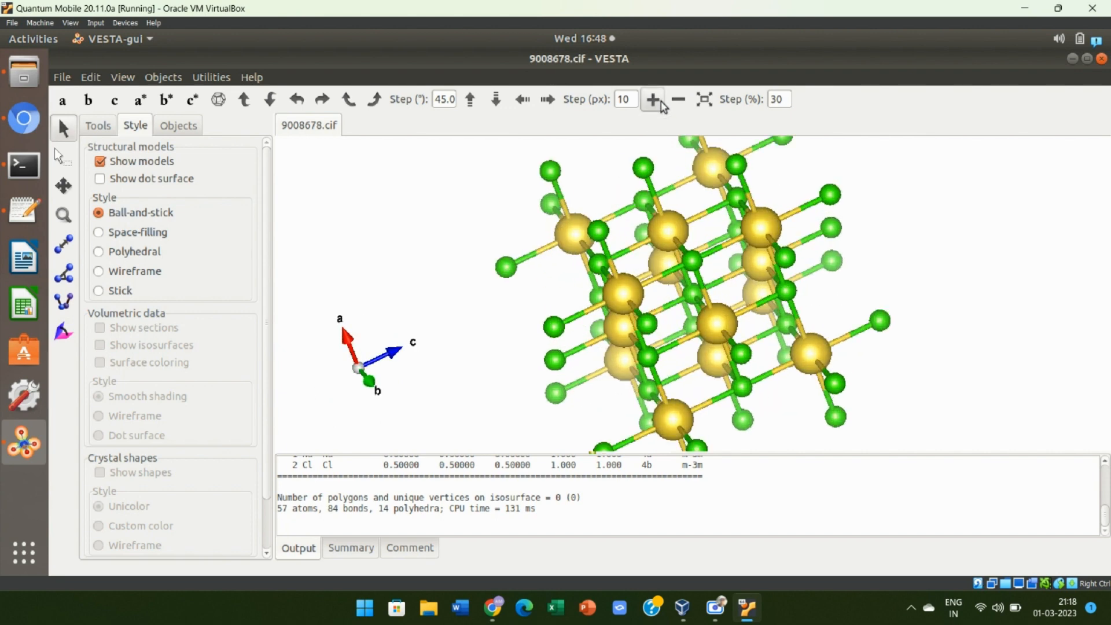
left_click(470, 100)
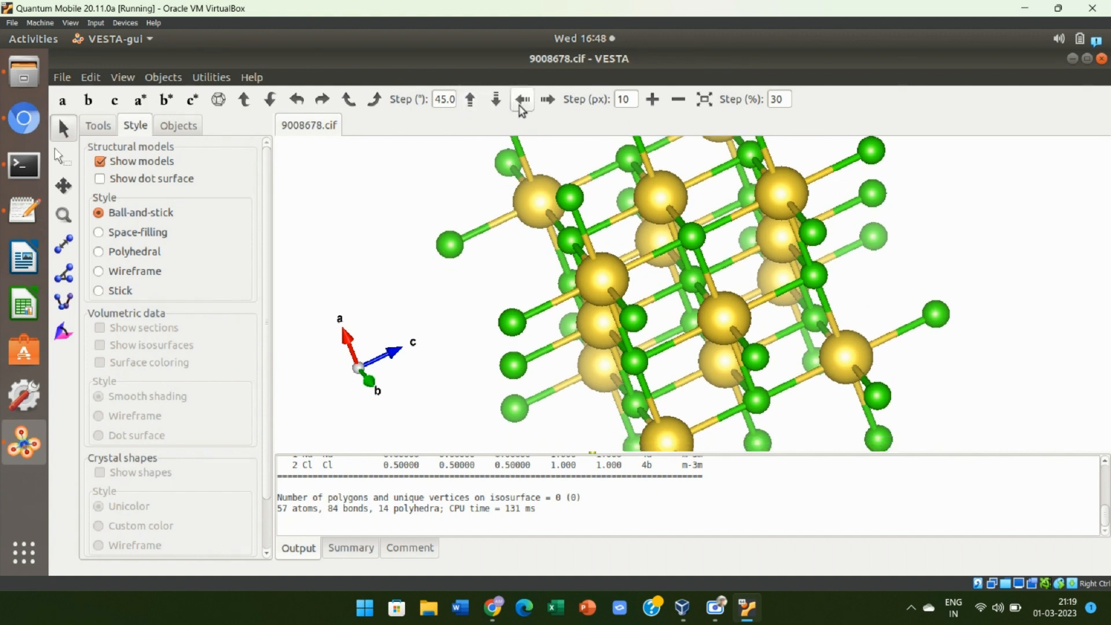
left_click(520, 103)
left_click(521, 103)
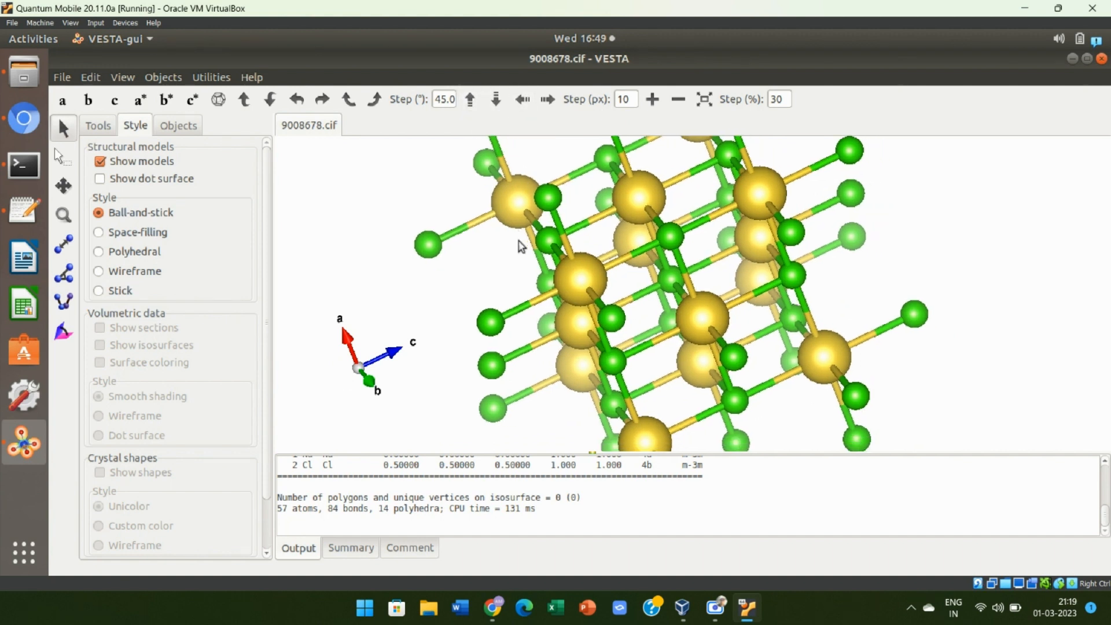
Step: Rotate the enlarged structure freely and reset it to the standard orientation
left_click_drag(612, 243, 706, 248)
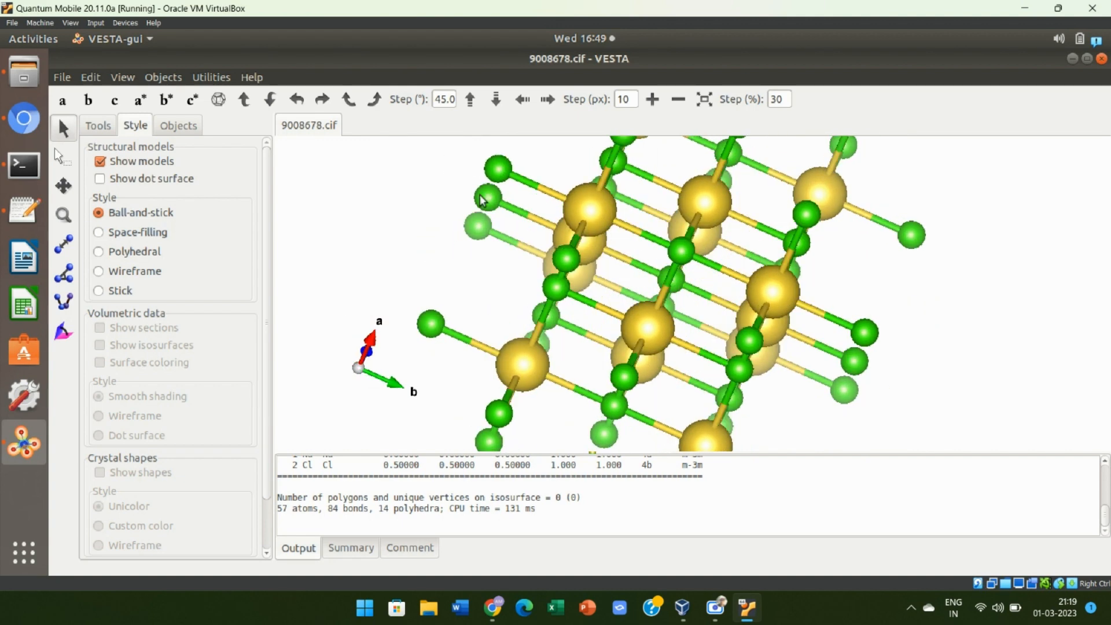
left_click(225, 107)
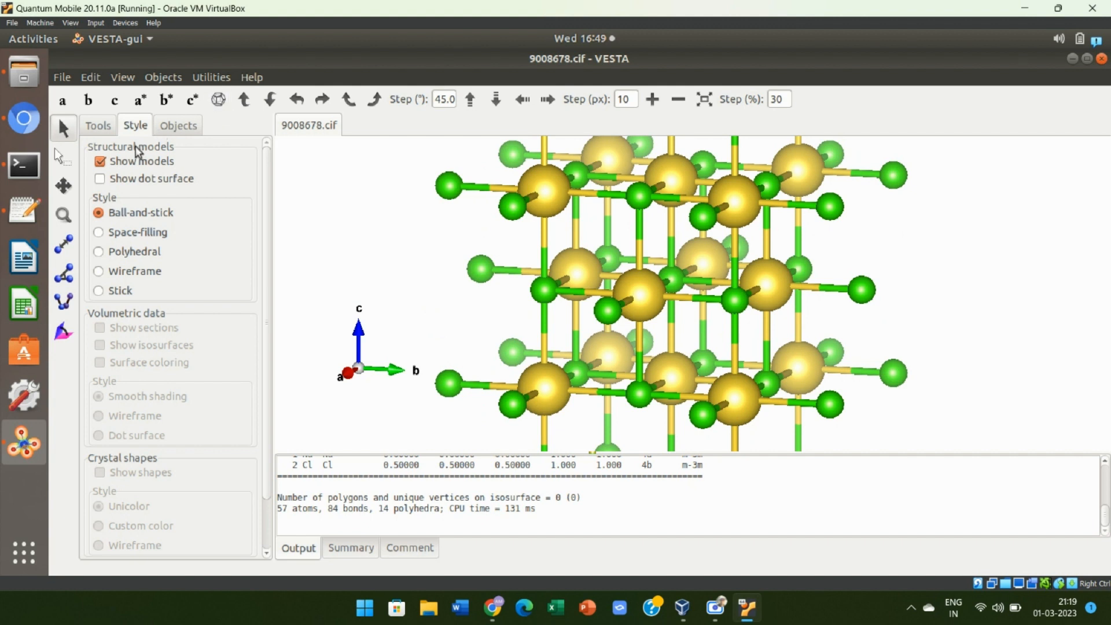
Step: Use the translate mode to move the structure around the viewing area, leaving it farther to the right
left_click(62, 187)
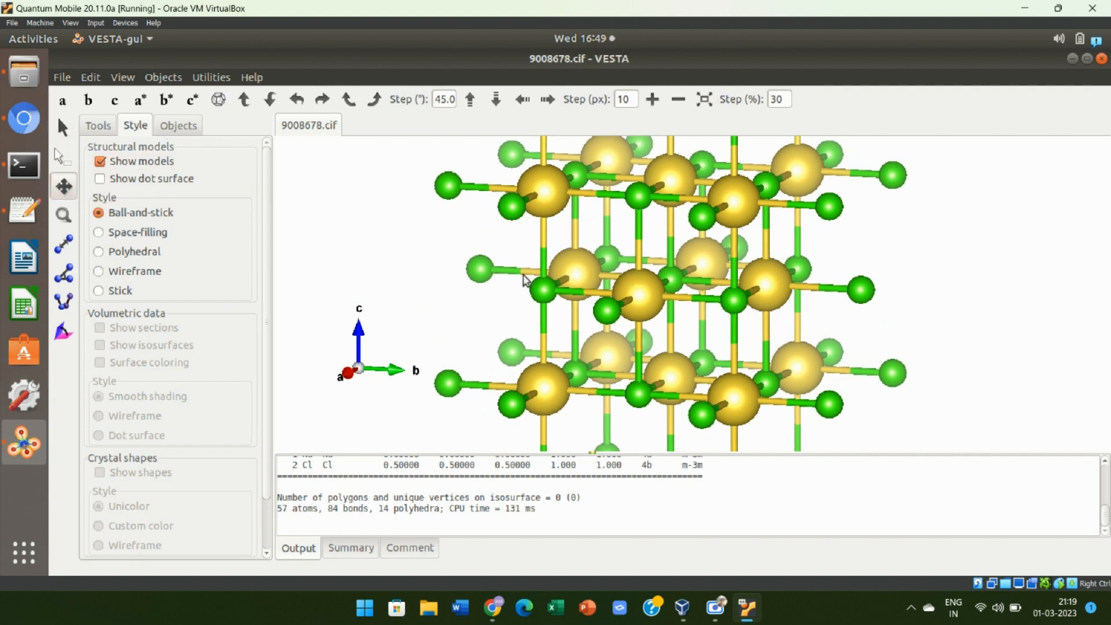
left_click_drag(527, 281, 747, 267)
left_click_drag(567, 272, 746, 267)
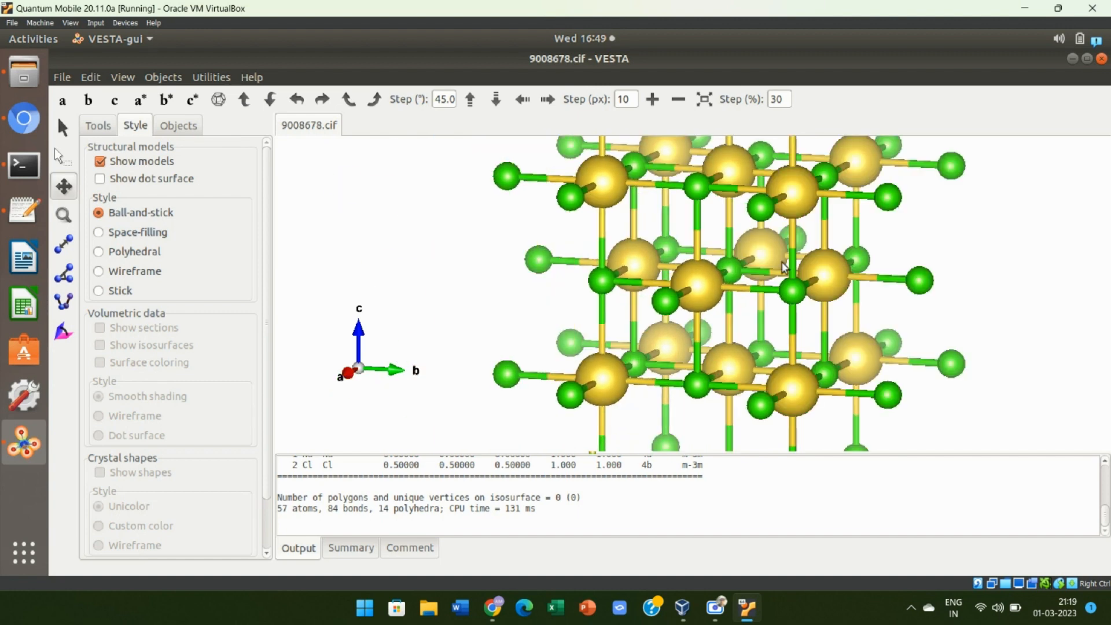
left_click_drag(674, 277, 738, 272)
left_click_drag(720, 266, 647, 272)
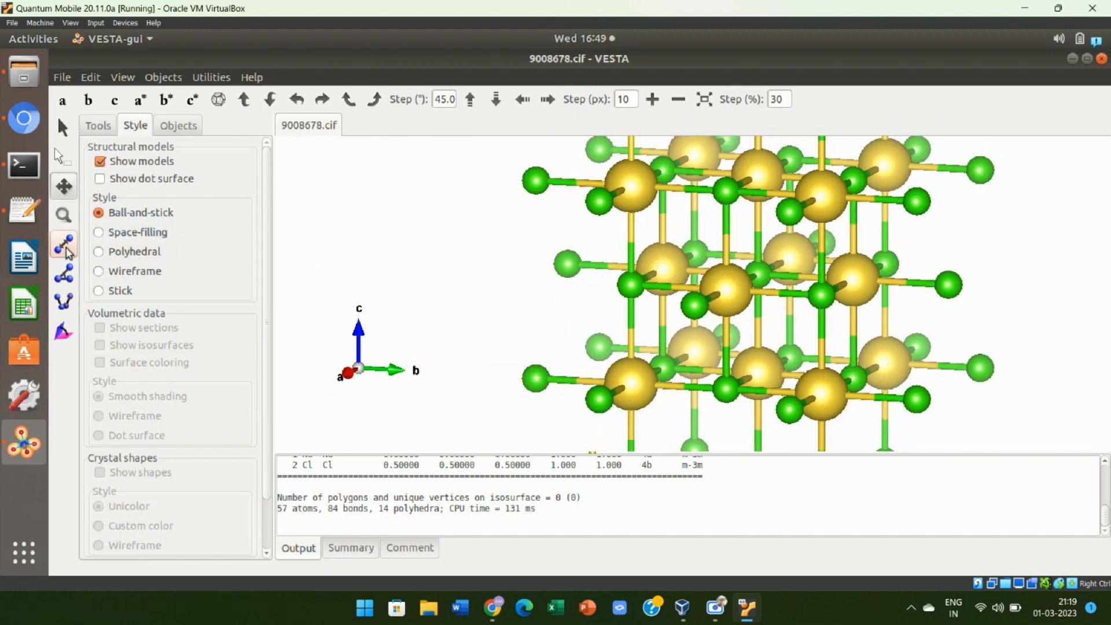
Step: Use the magnify mode to zoom in on the structure and back out to a smaller view
left_click(63, 216)
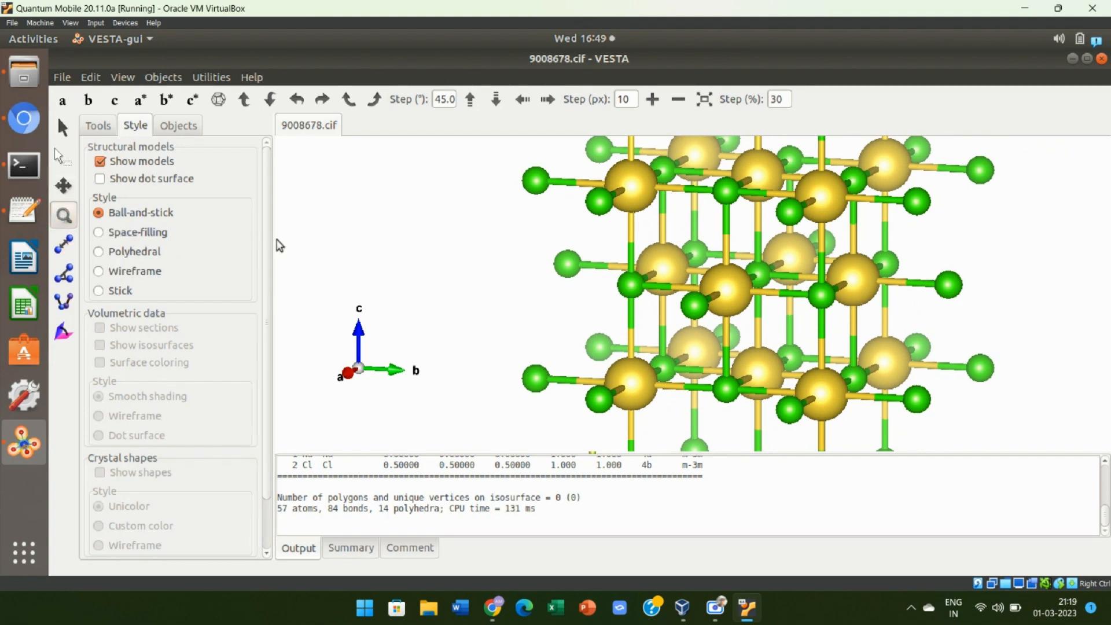
scroll(673, 259, "up", 1)
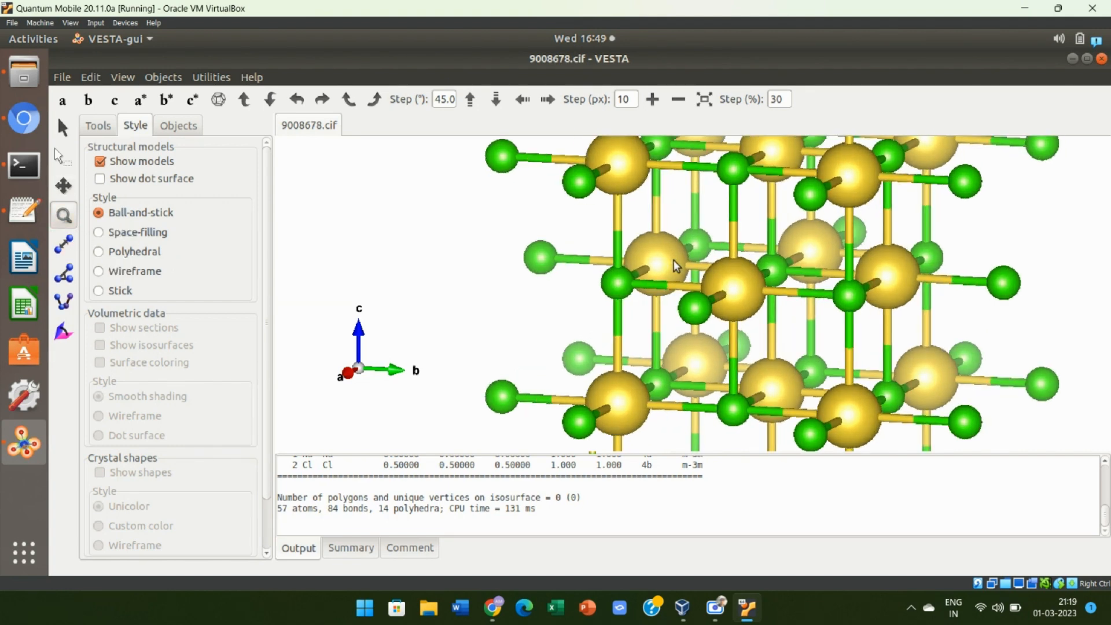
scroll(674, 260, "down", 3)
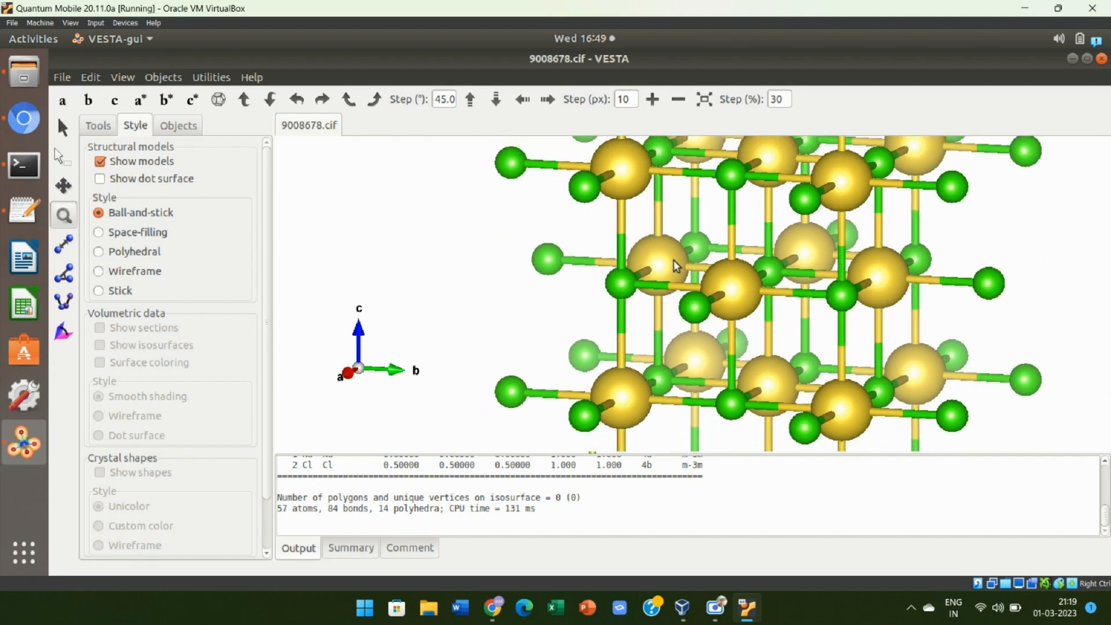
scroll(673, 259, "down", 1)
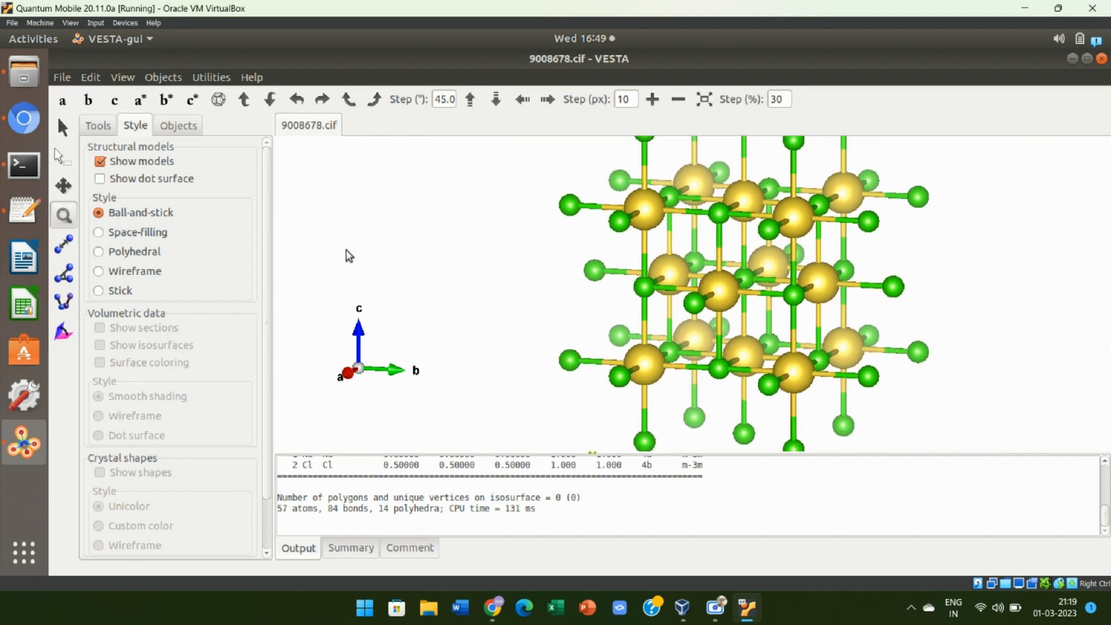
Step: Measure the Cl–Na, Cl–Cl and Na–Na distances between neighbouring atoms in the lower part of the structure
left_click(63, 244)
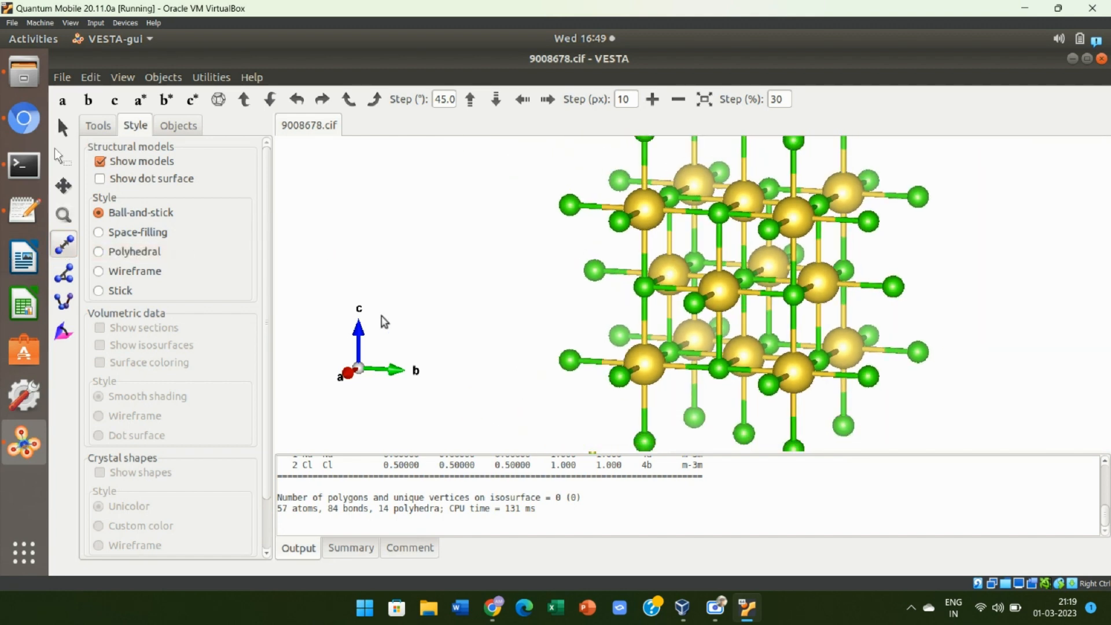
left_click(571, 361)
left_click(645, 364)
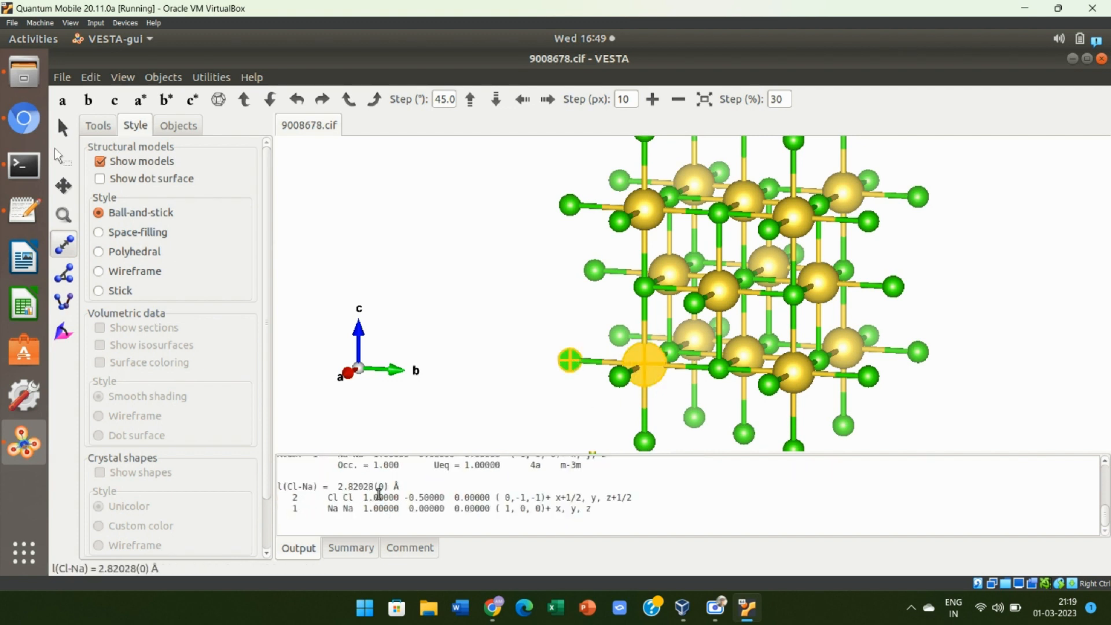
left_click(644, 291)
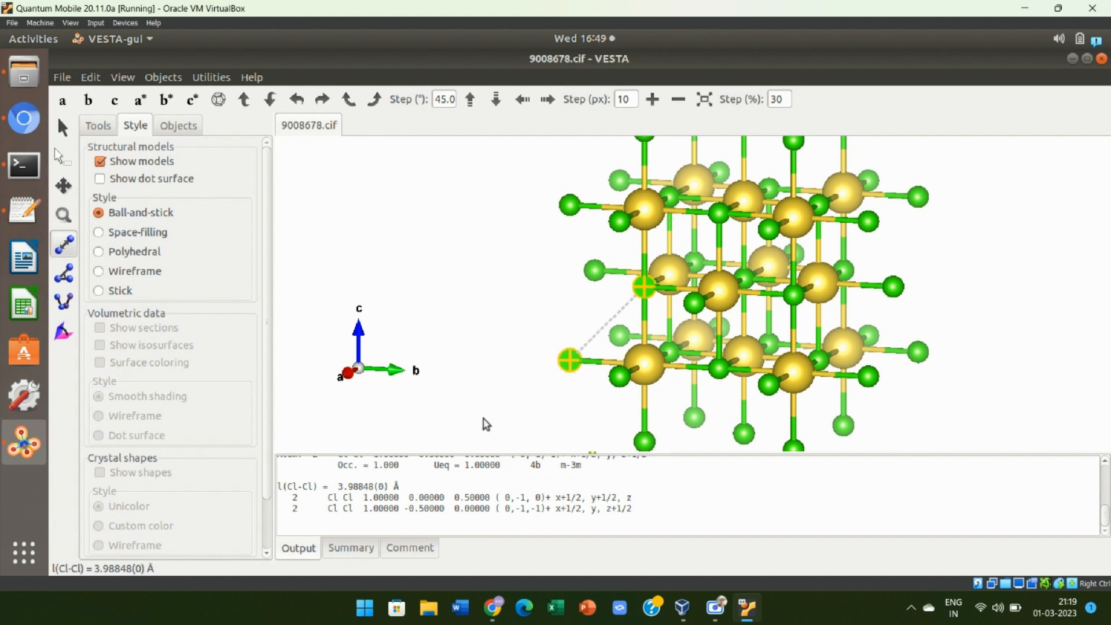
left_click(639, 368)
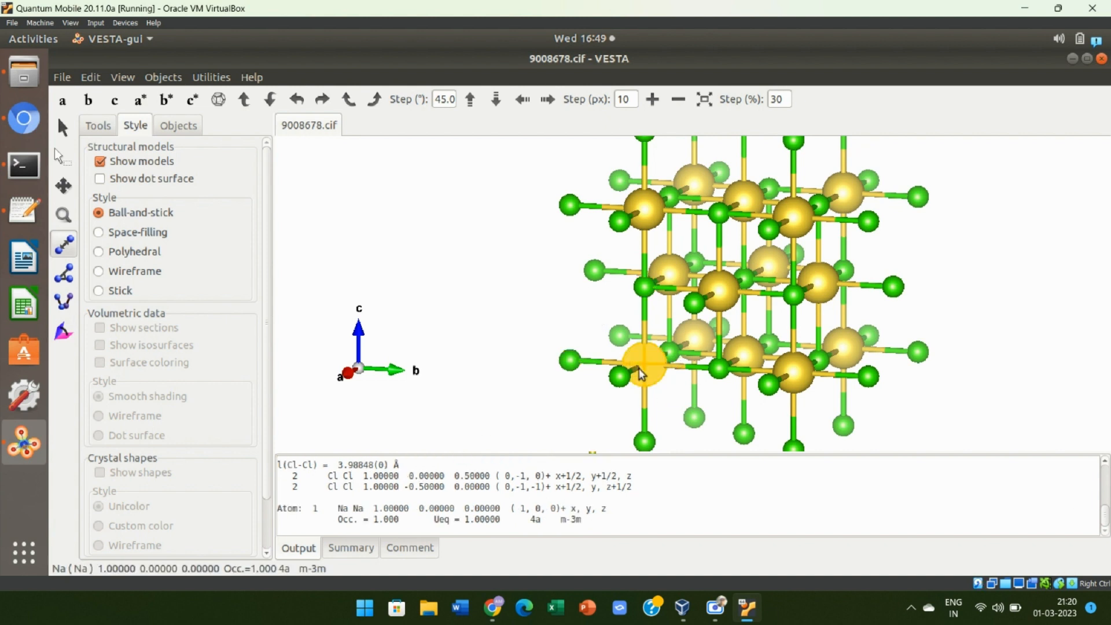
left_click(748, 353)
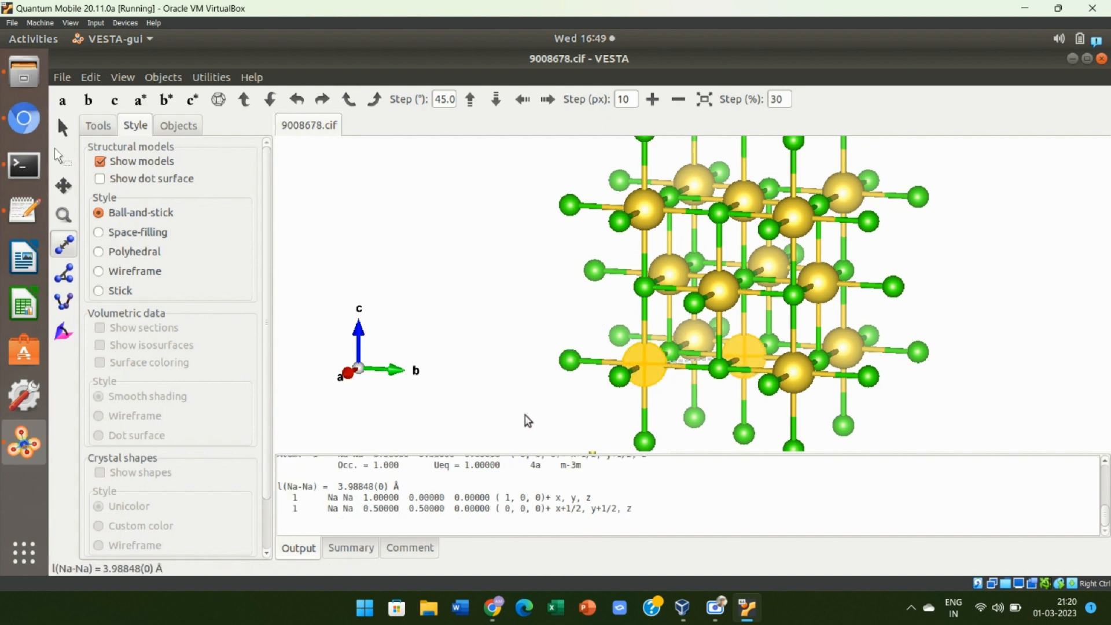
Step: Measure the Na–Cl–Na bond angle between three neighbouring atoms in the lower part of the structure
left_click(62, 274)
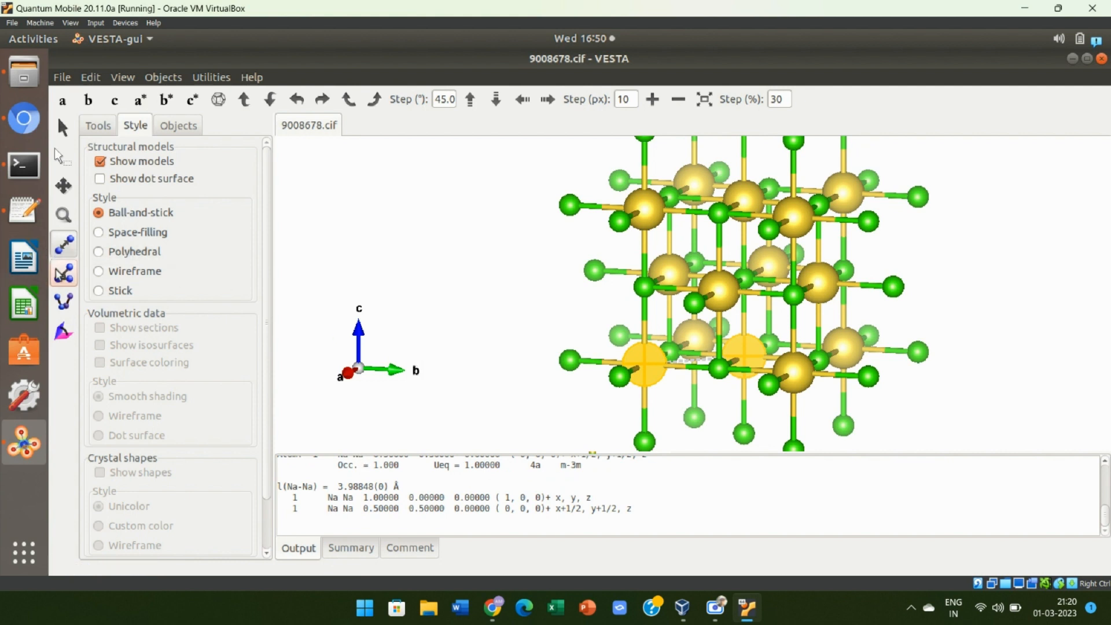
left_click(63, 274)
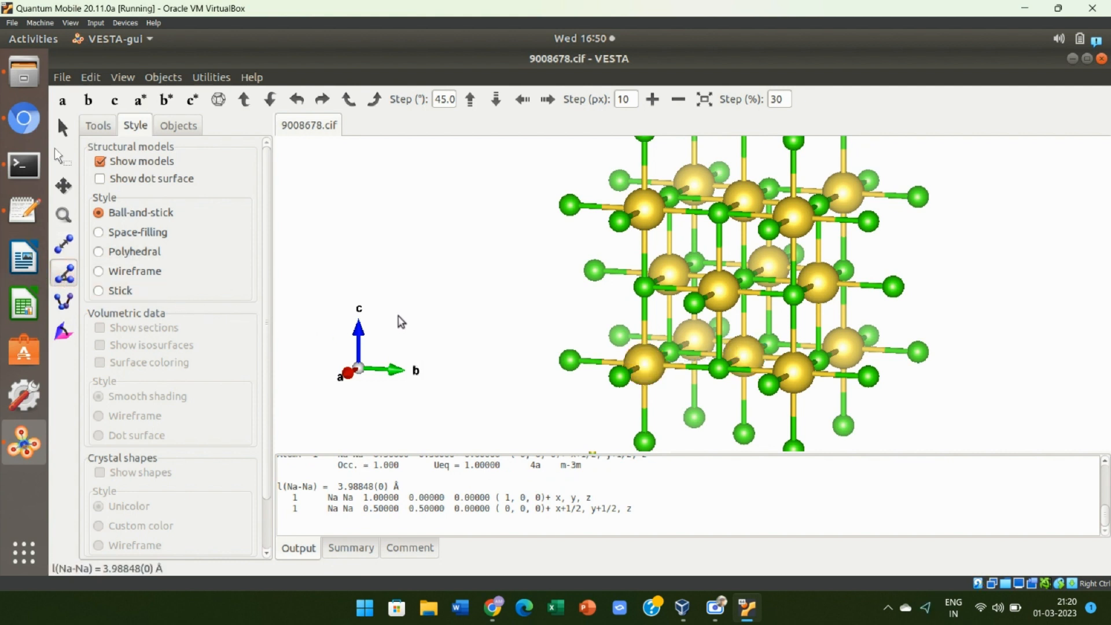
left_click(643, 367)
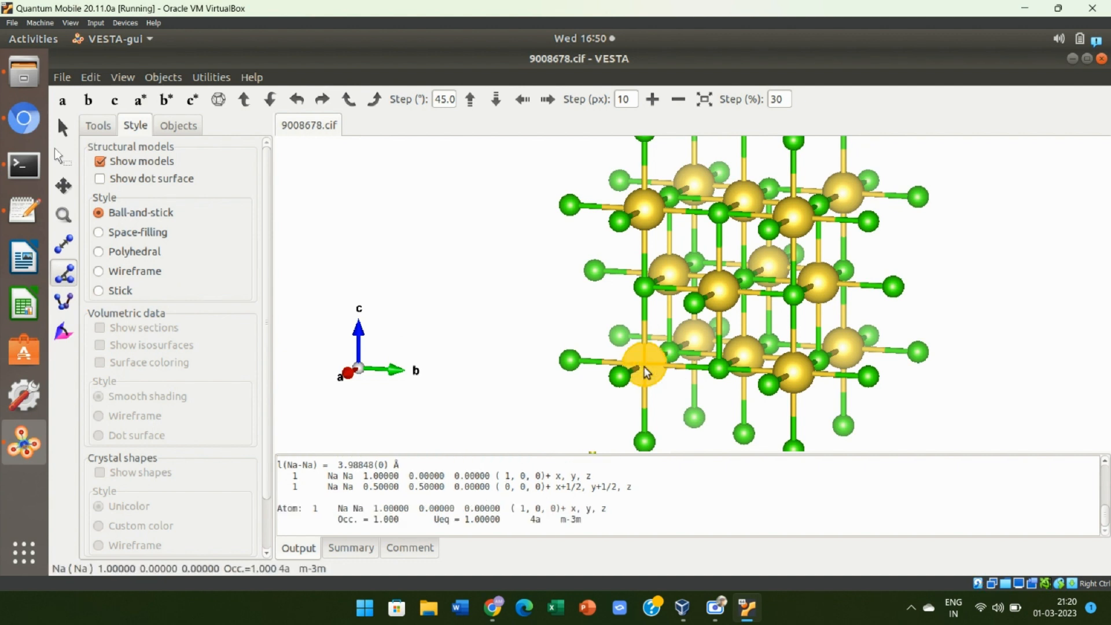
left_click(671, 355)
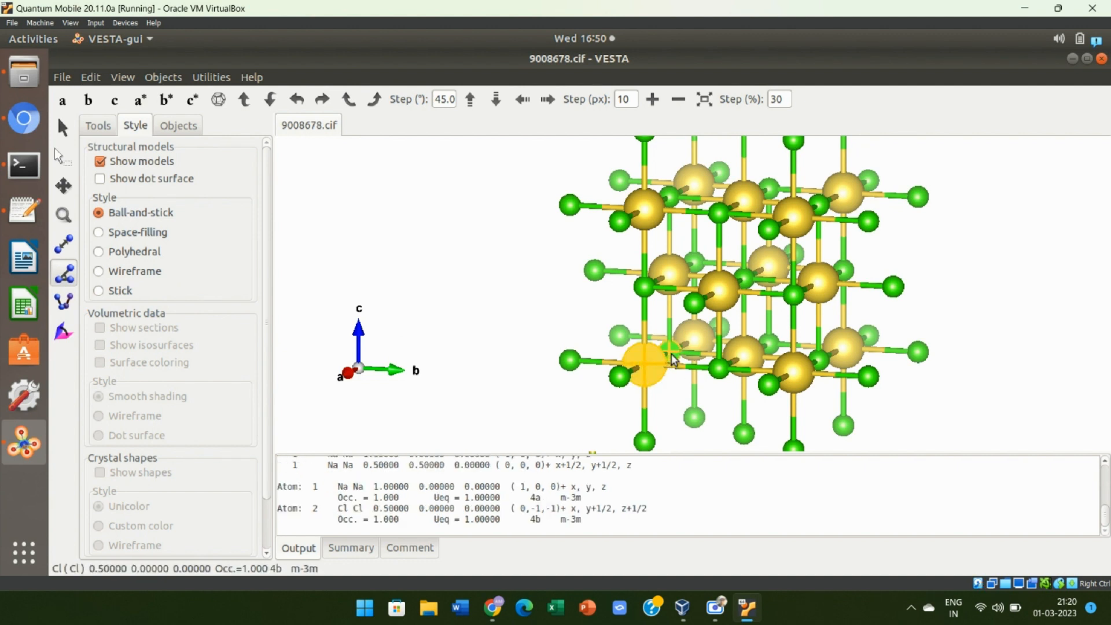
left_click(669, 276)
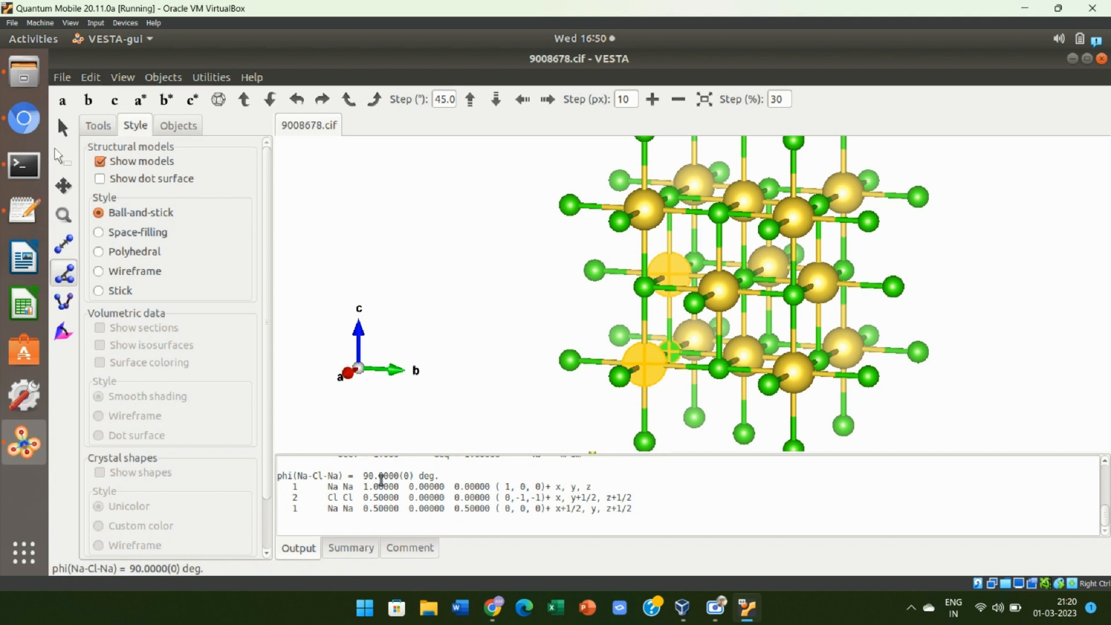
Step: Measure the dihedral angle defined by four Cl atoms in the upper layer of the structure
left_click(65, 300)
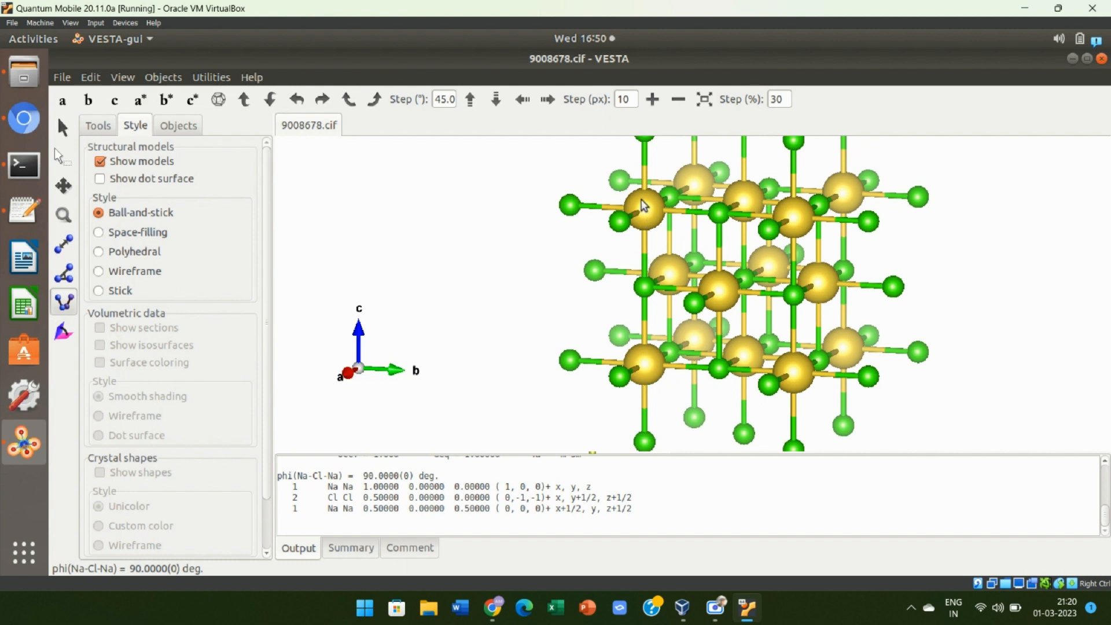
left_click(671, 196)
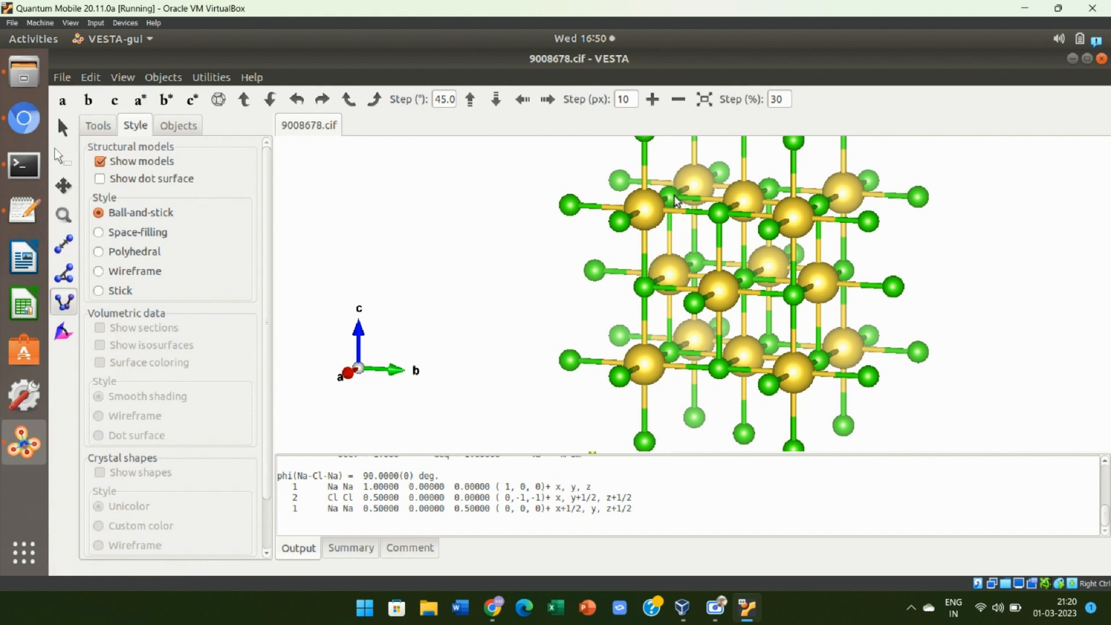
left_click(618, 222)
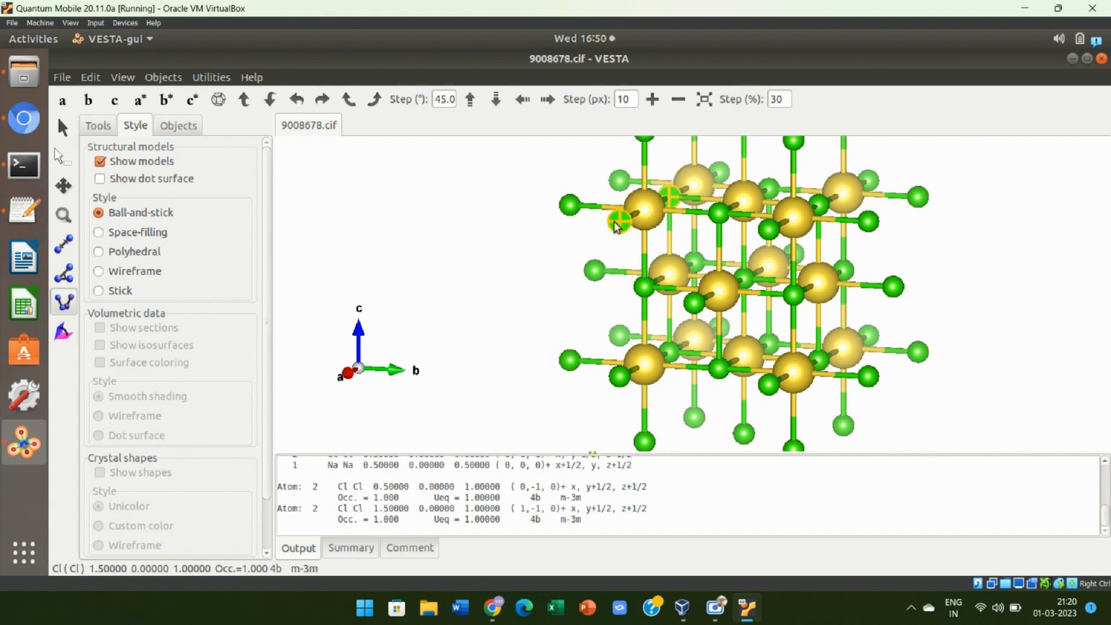
left_click(718, 215)
left_click(771, 188)
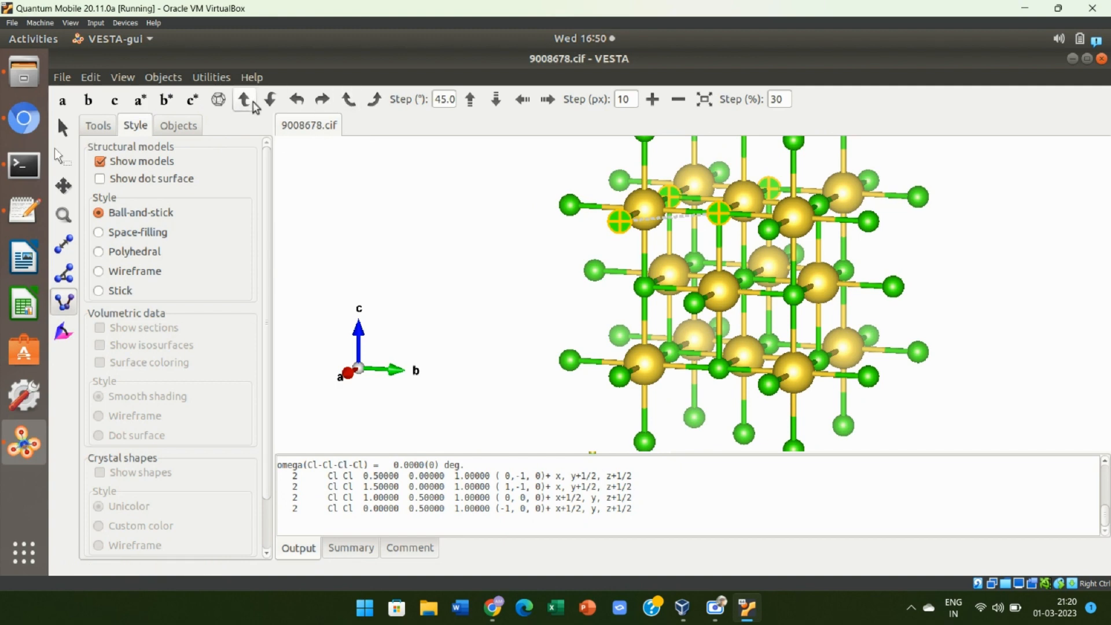
Step: Rotate the structure about the vertical axis in repeated 45° steps and reset it to the standard orientation
left_click(320, 100)
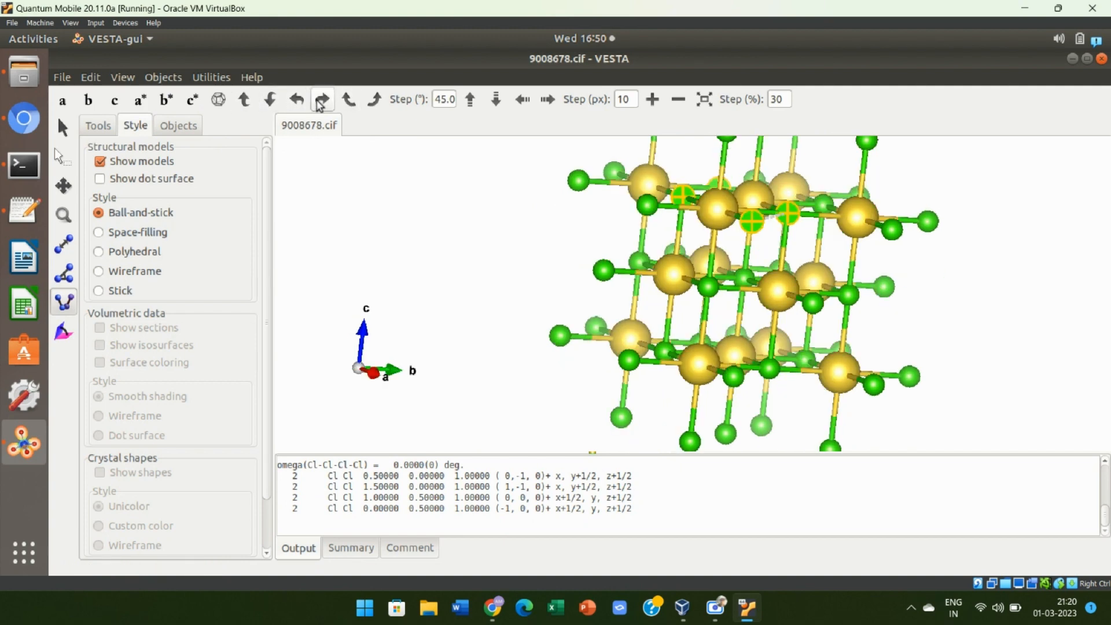
left_click(320, 99)
left_click(320, 100)
left_click(319, 100)
left_click(320, 100)
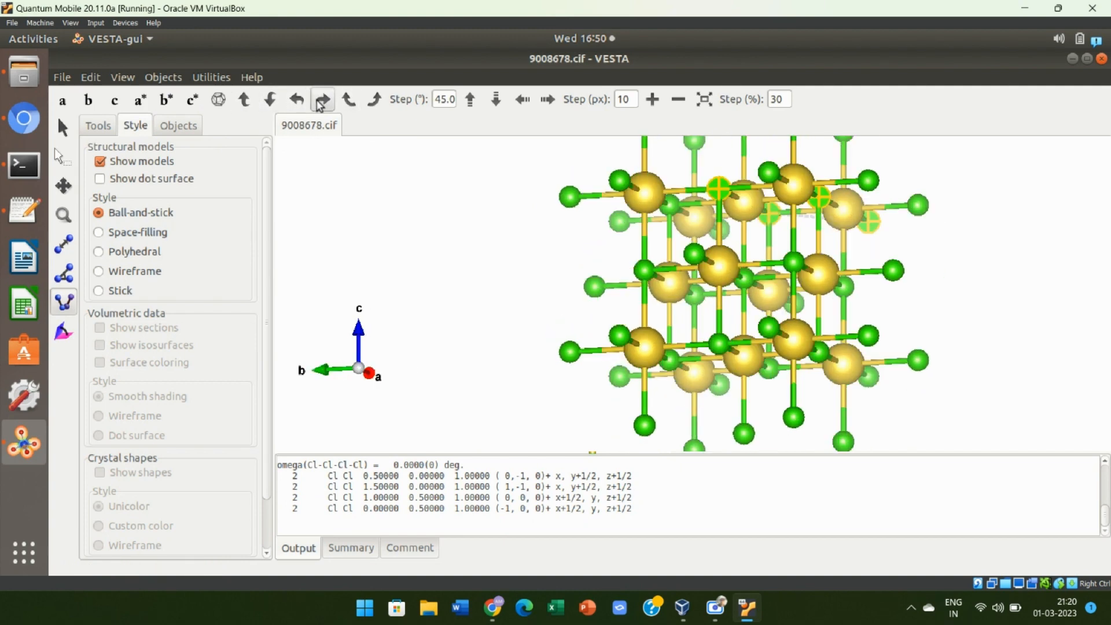
left_click(320, 99)
left_click(320, 99)
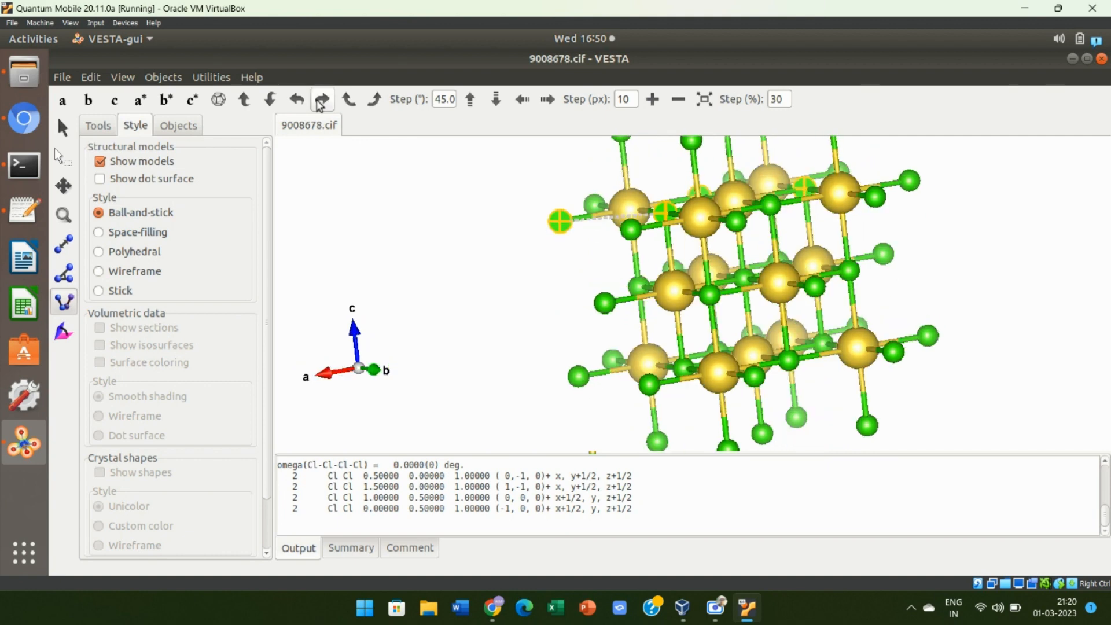
left_click(219, 101)
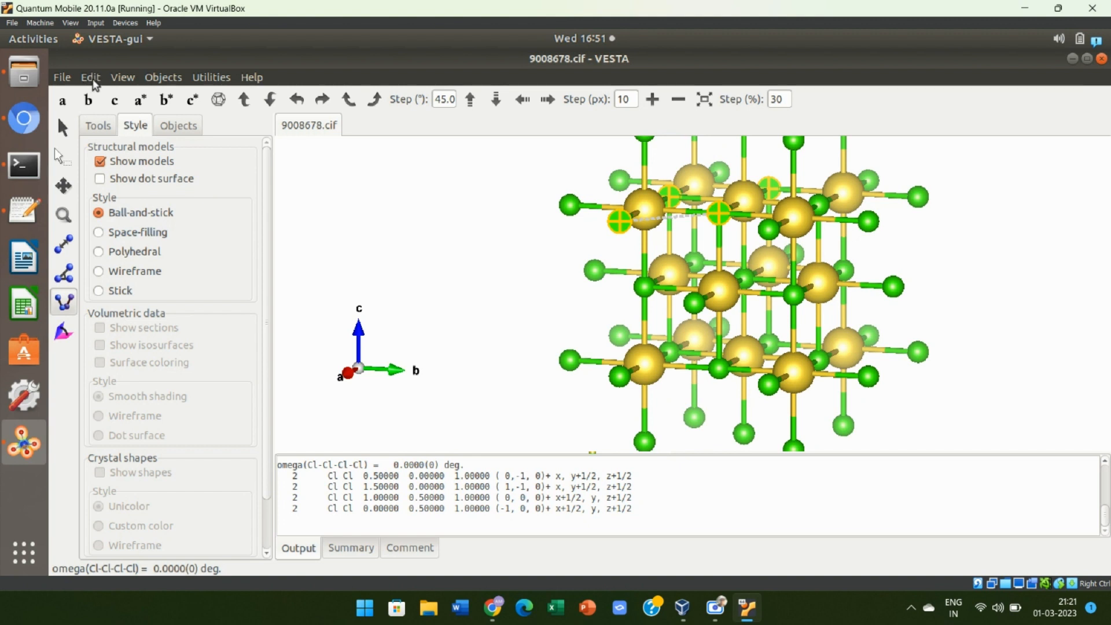
Step: Use the rotate mode to turn the structure freely, showing it at a slightly different angle
left_click(62, 128)
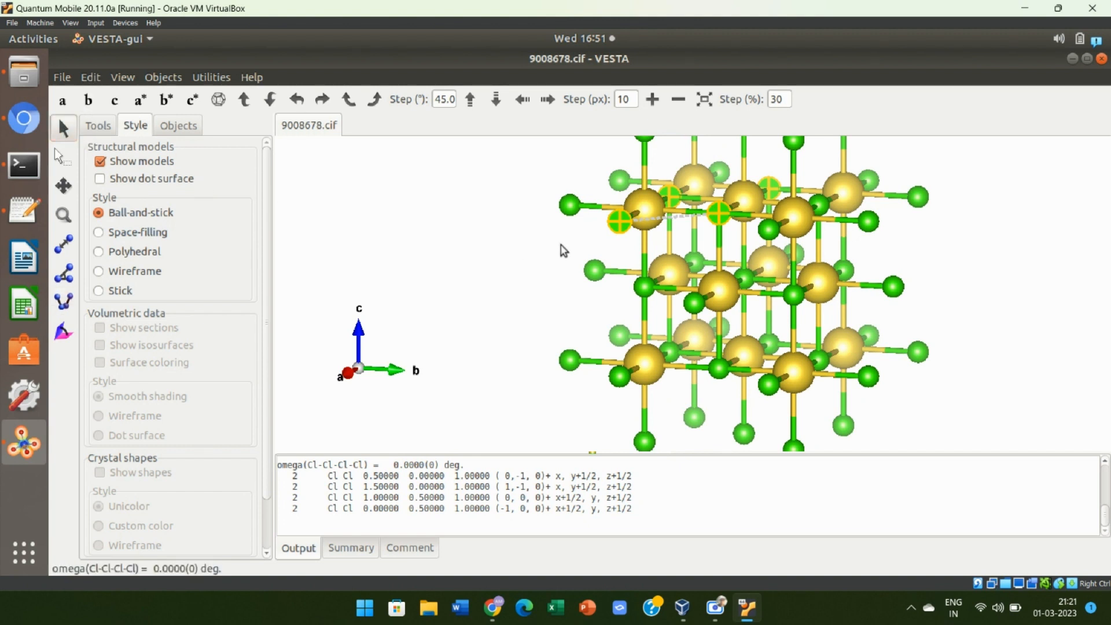
left_click_drag(563, 249, 488, 302)
key("alt+e")
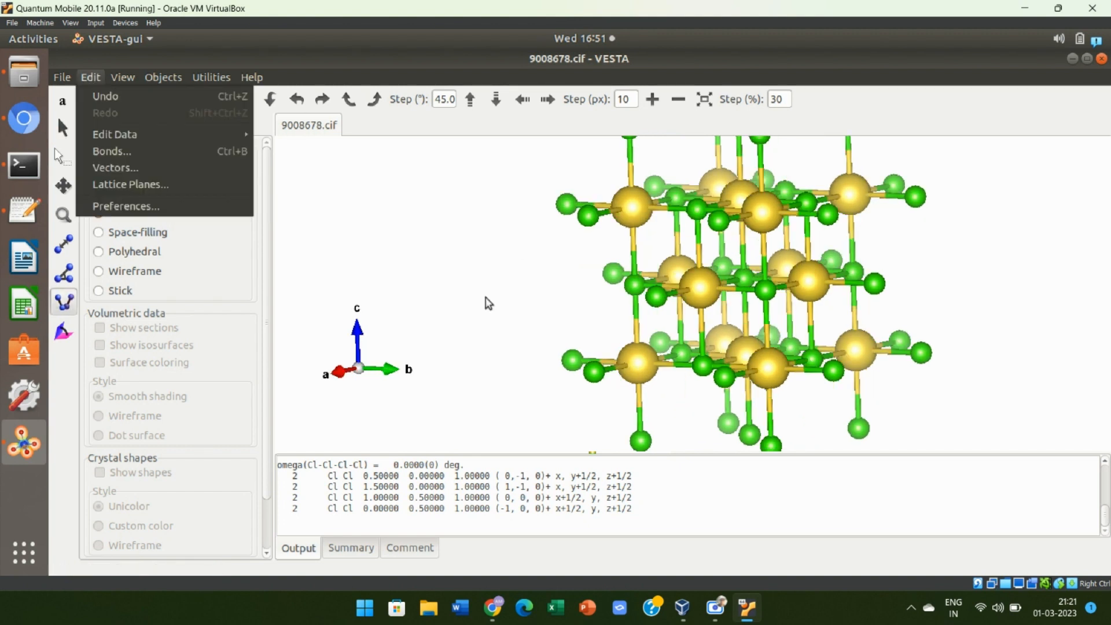
Step: Open the structure's Boundary settings and add a new cutoff plane with Miller indices 1 0 0
left_click(165, 78)
left_click(166, 78)
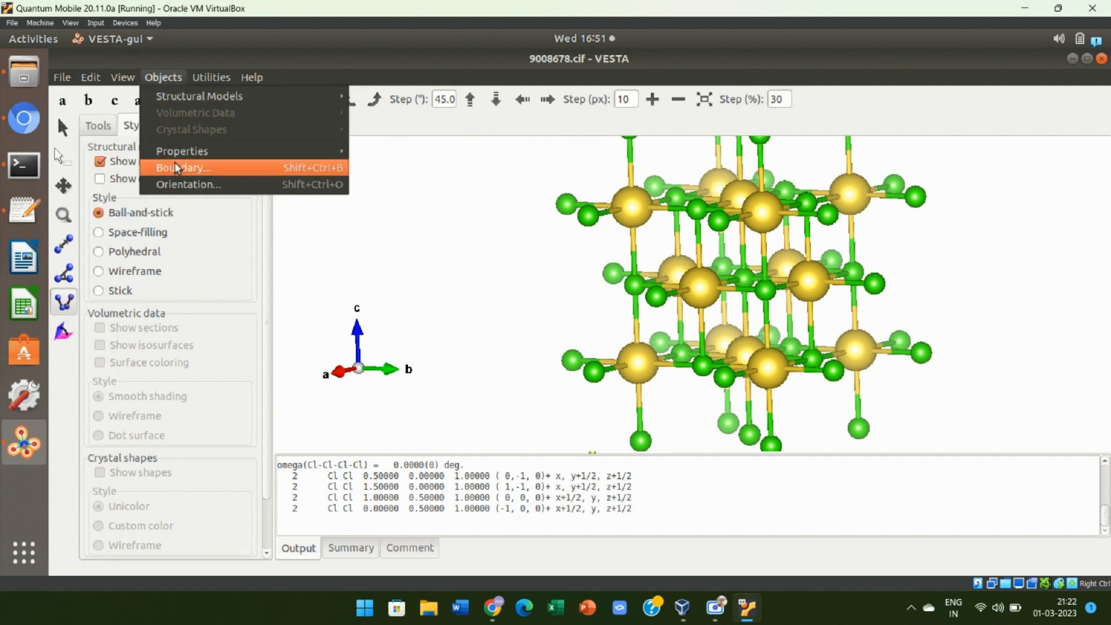
mouse_move(176, 157)
left_click(276, 168)
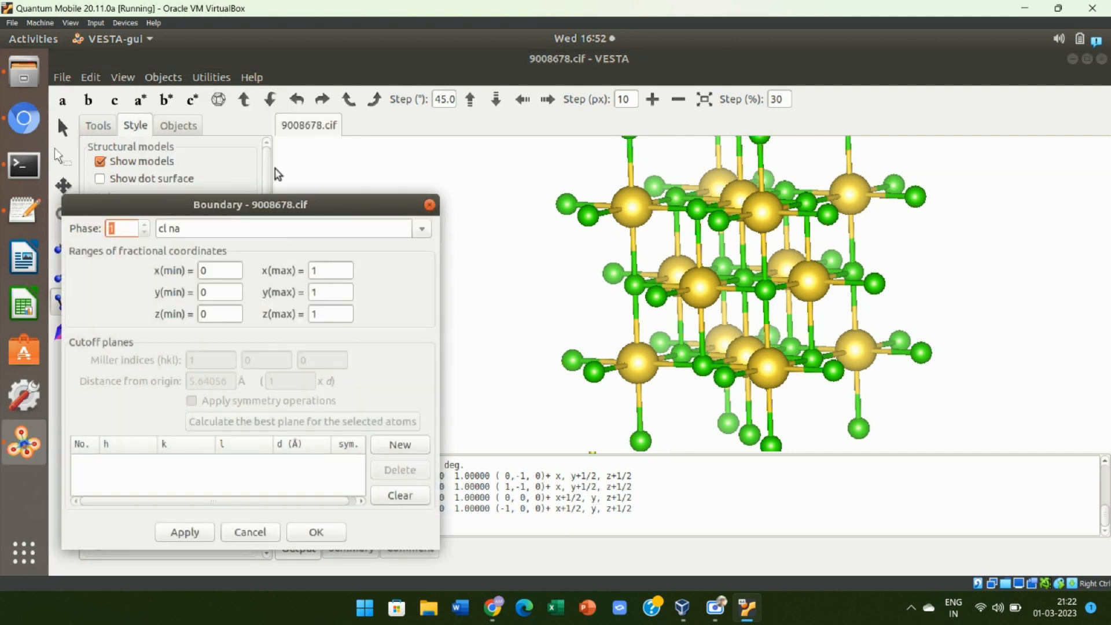
left_click(330, 271)
left_click(398, 445)
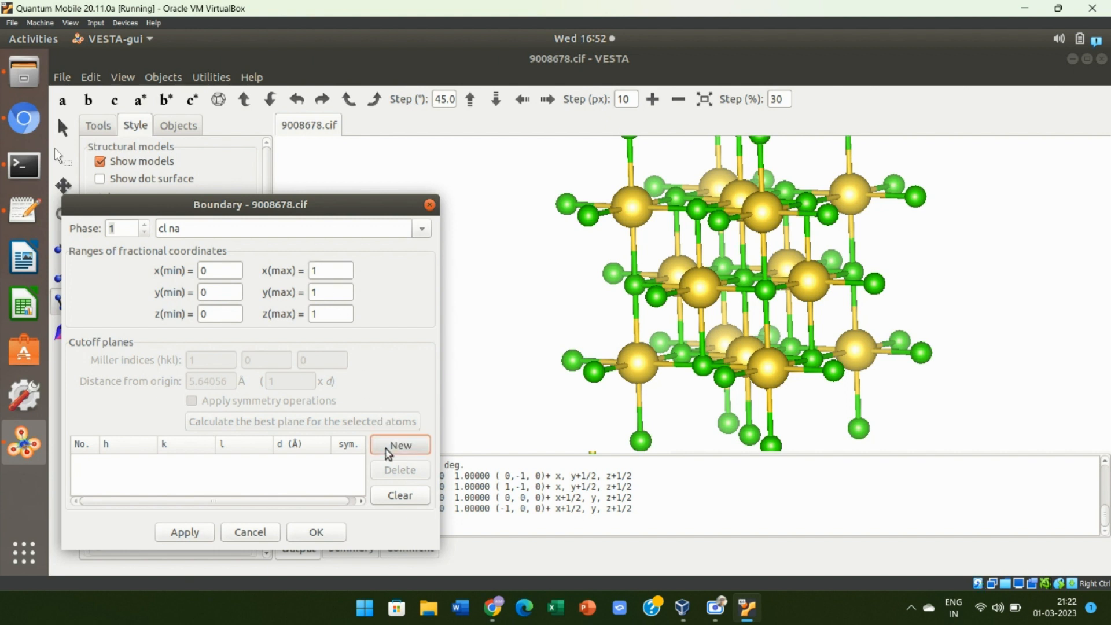
Step: Set the x, y and z maximum fractional coordinates to 3 and apply the boundary to the structure
left_click(336, 270)
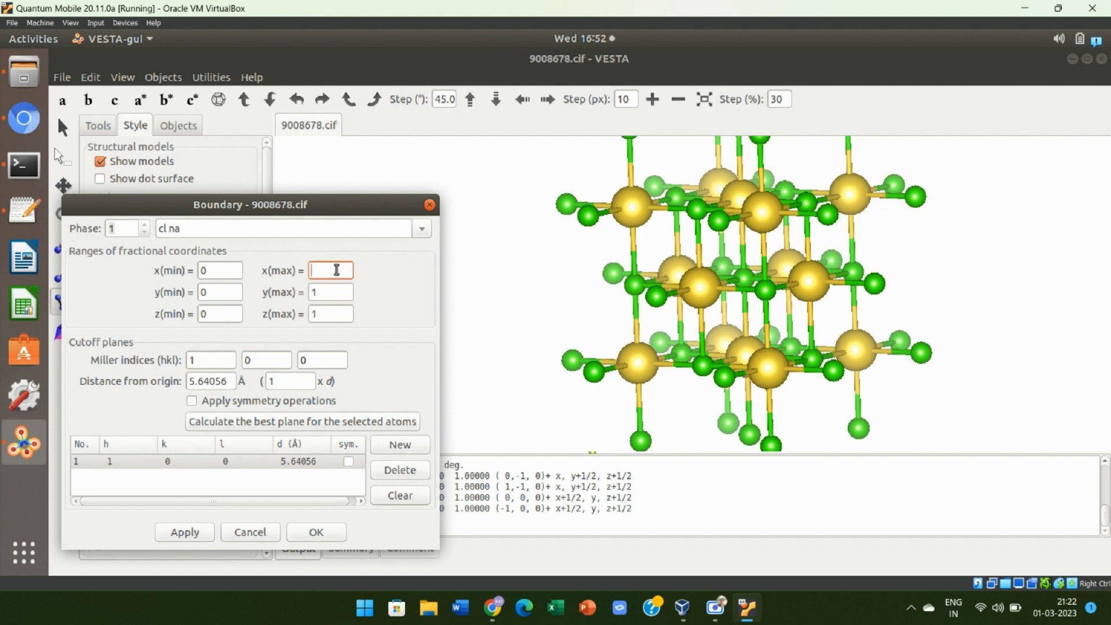
left_click(327, 297)
left_click(324, 315)
left_click(175, 537)
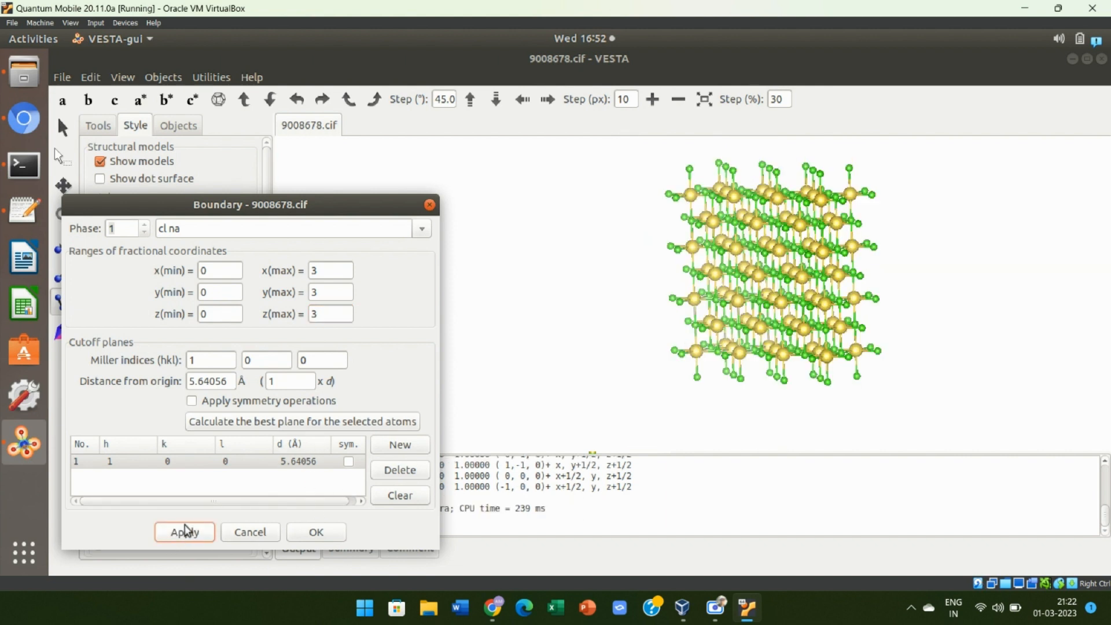
left_click(296, 533)
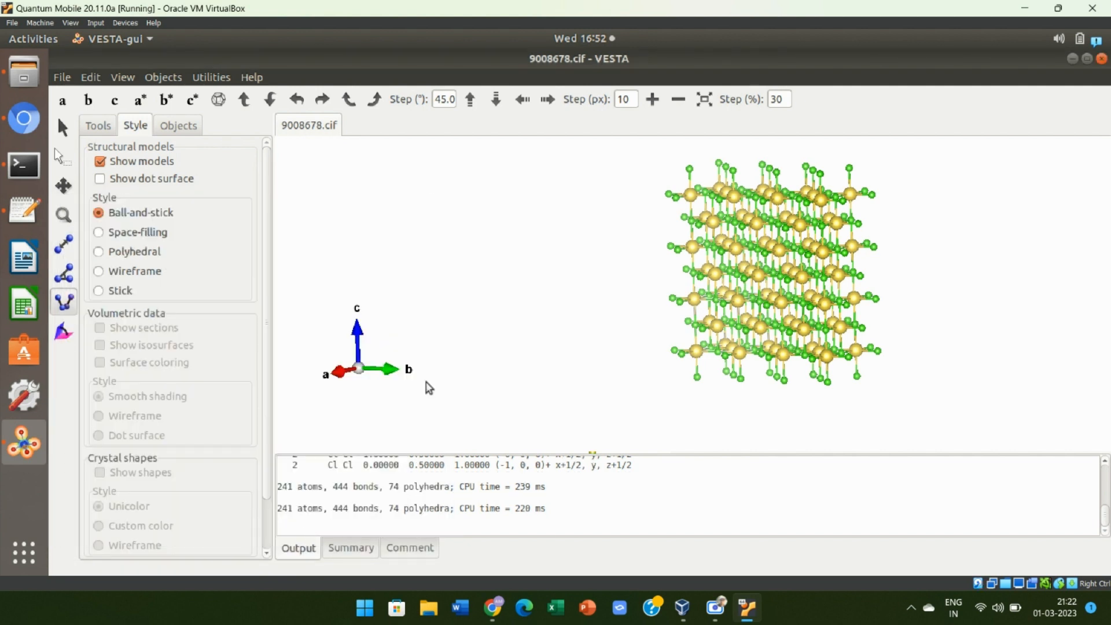
Step: Enlarge the expanded structure one step, move it closer to the centre of the viewing area, and restore the standard orientation
left_click(654, 100)
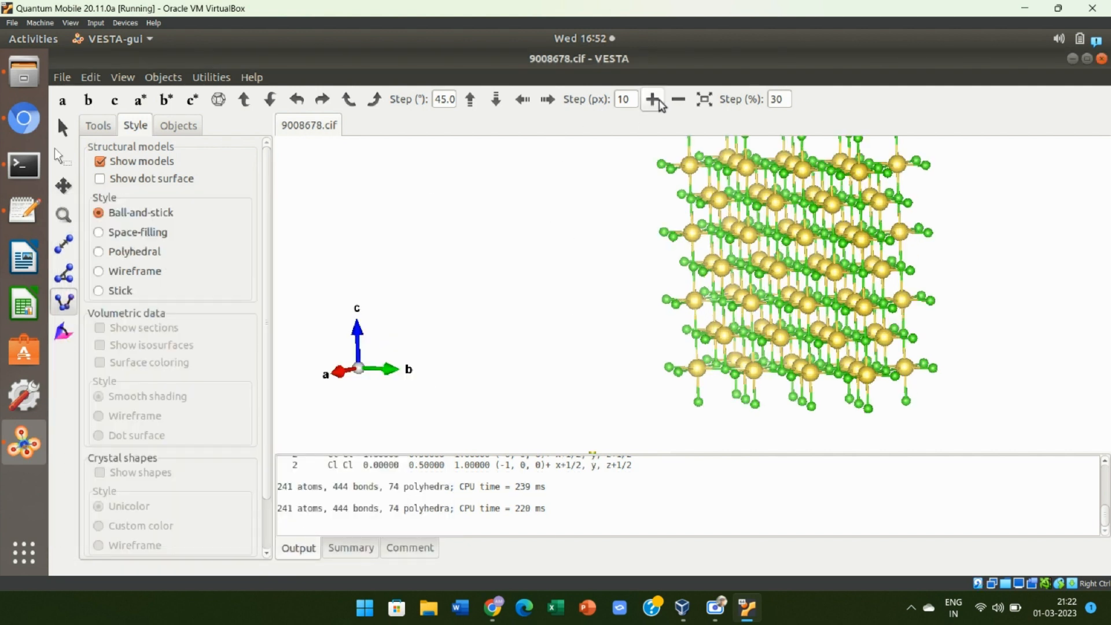
left_click(702, 321)
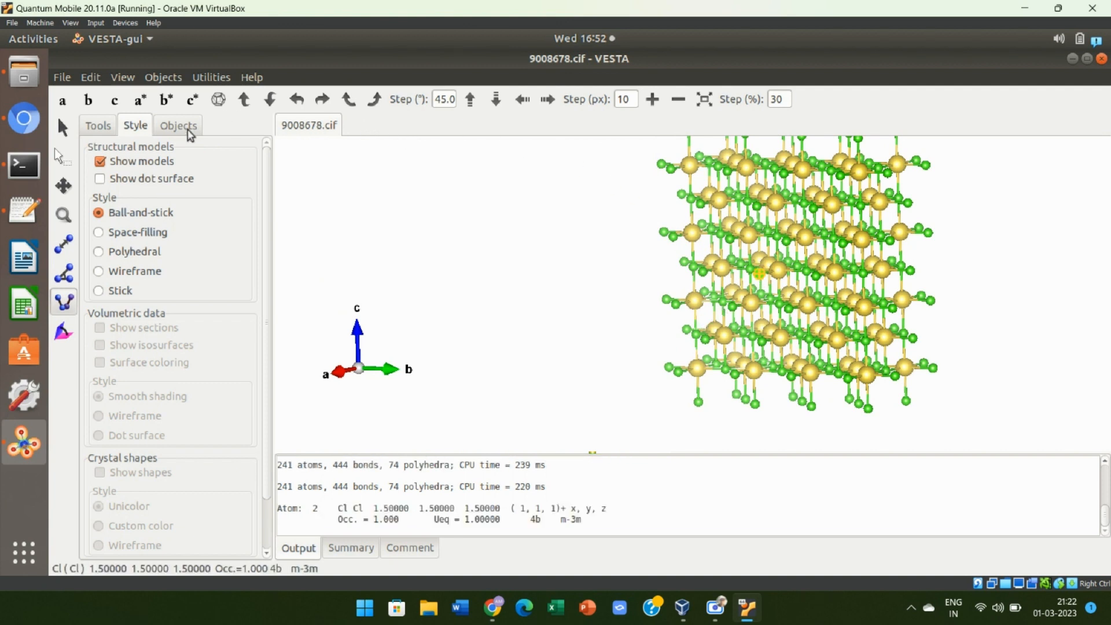
left_click(64, 186)
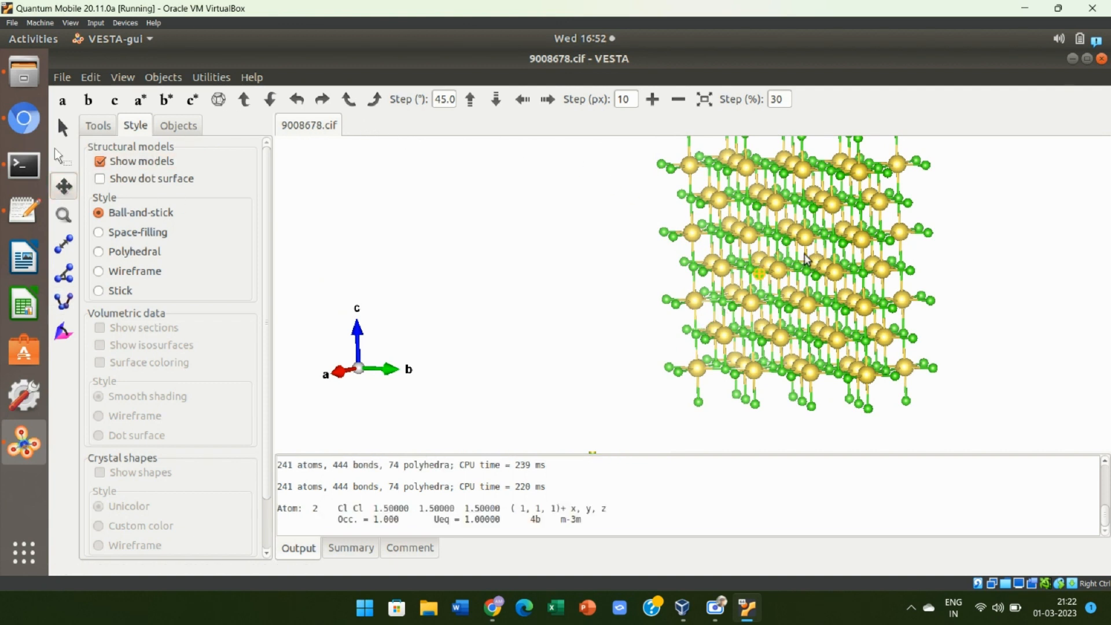
left_click_drag(739, 297, 719, 266)
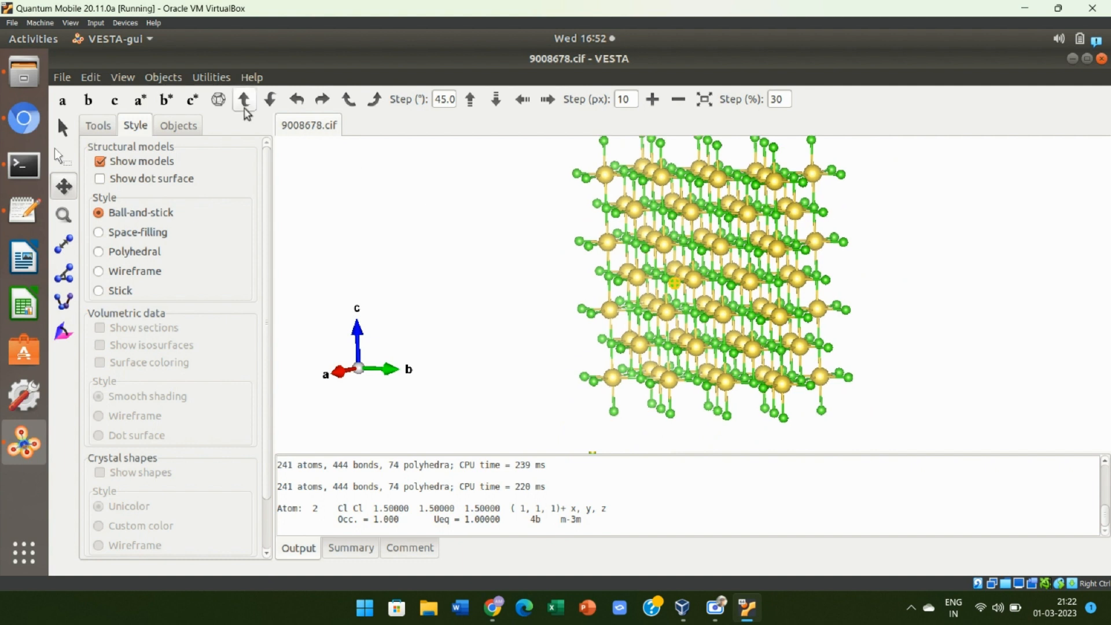
left_click(218, 100)
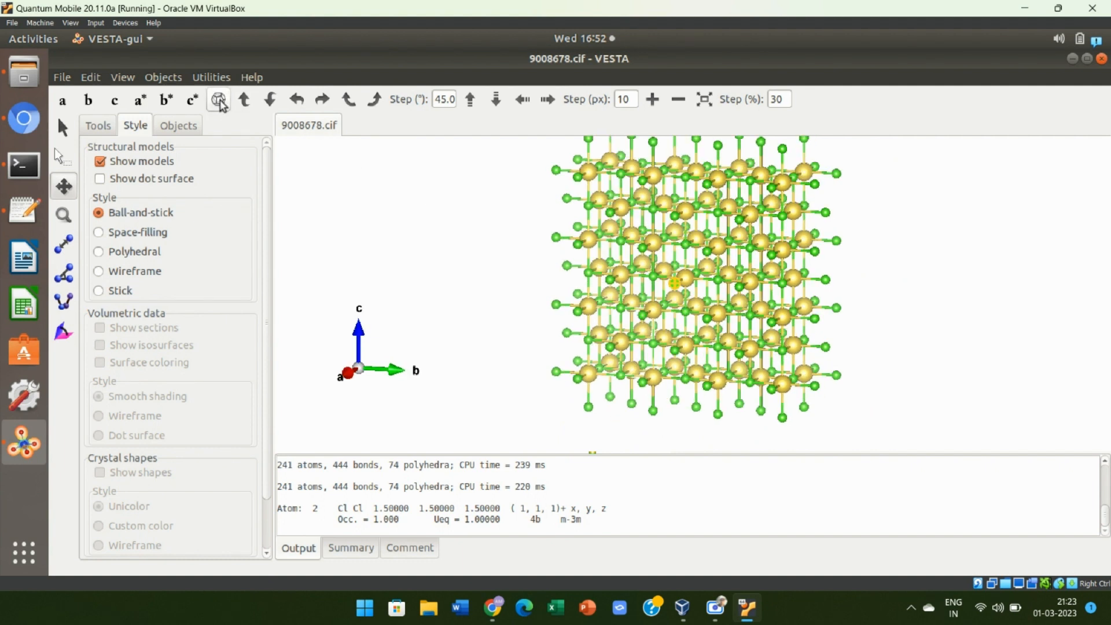
left_click(165, 77)
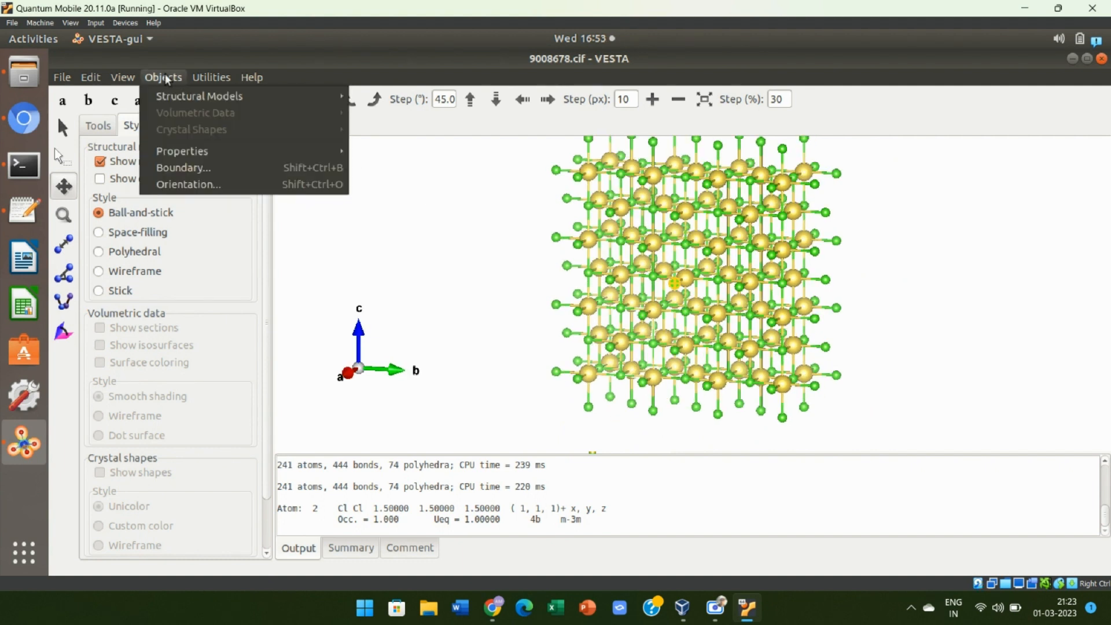
left_click(204, 168)
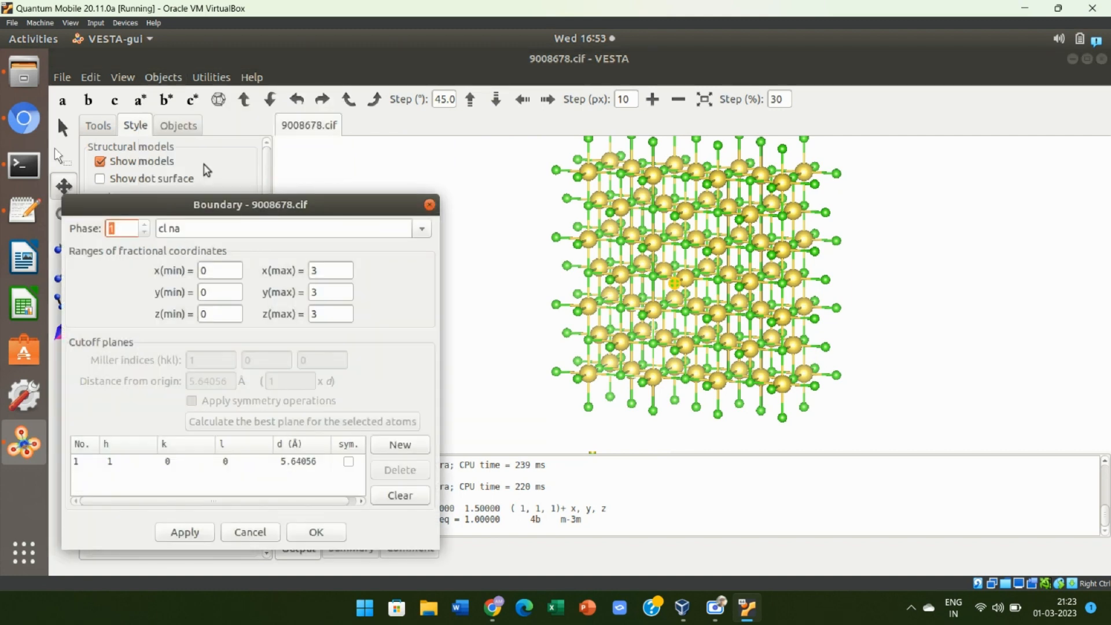
left_click(429, 204)
Step: Display the expanded structure in space-filling style, shrink it one step, and rotate it 180° about the horizontal axis in 45° steps
left_click(99, 233)
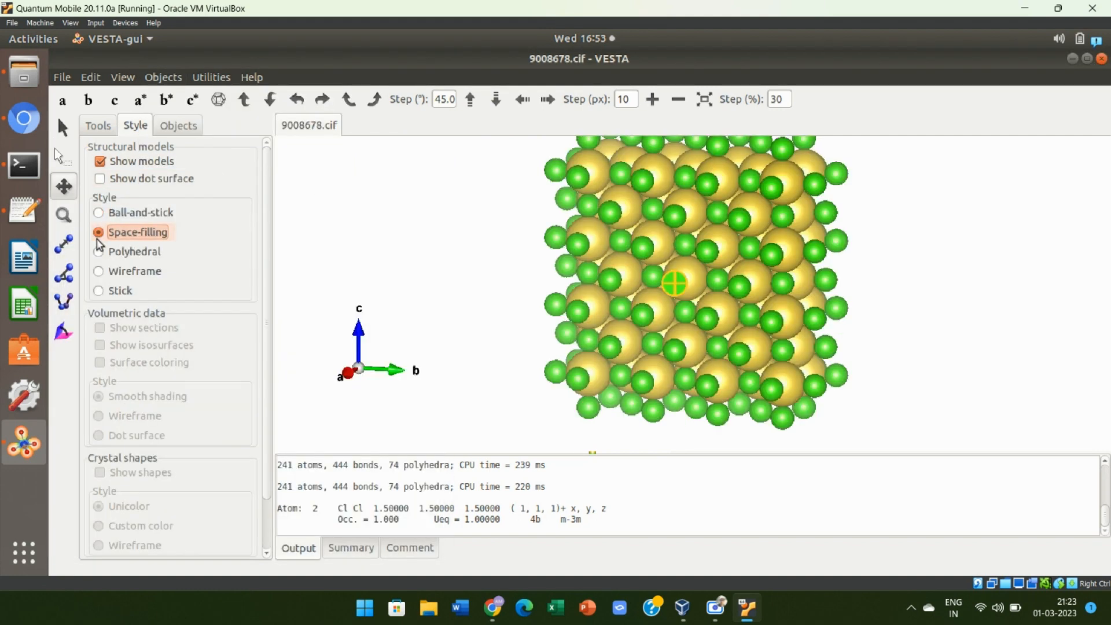
left_click(678, 99)
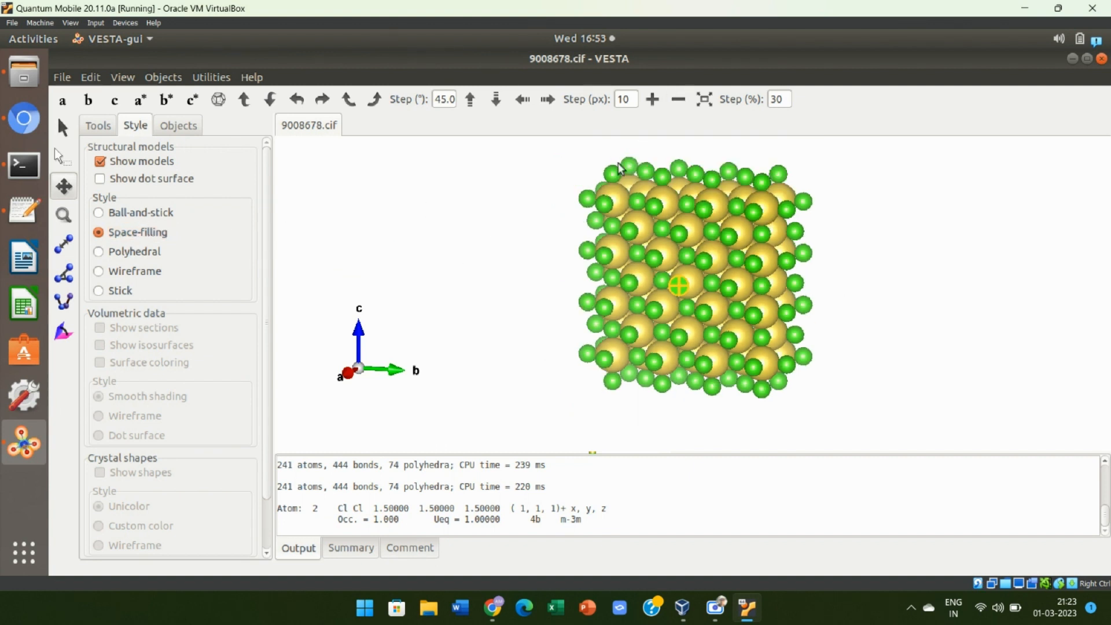
left_click(248, 100)
left_click(248, 100)
left_click(247, 100)
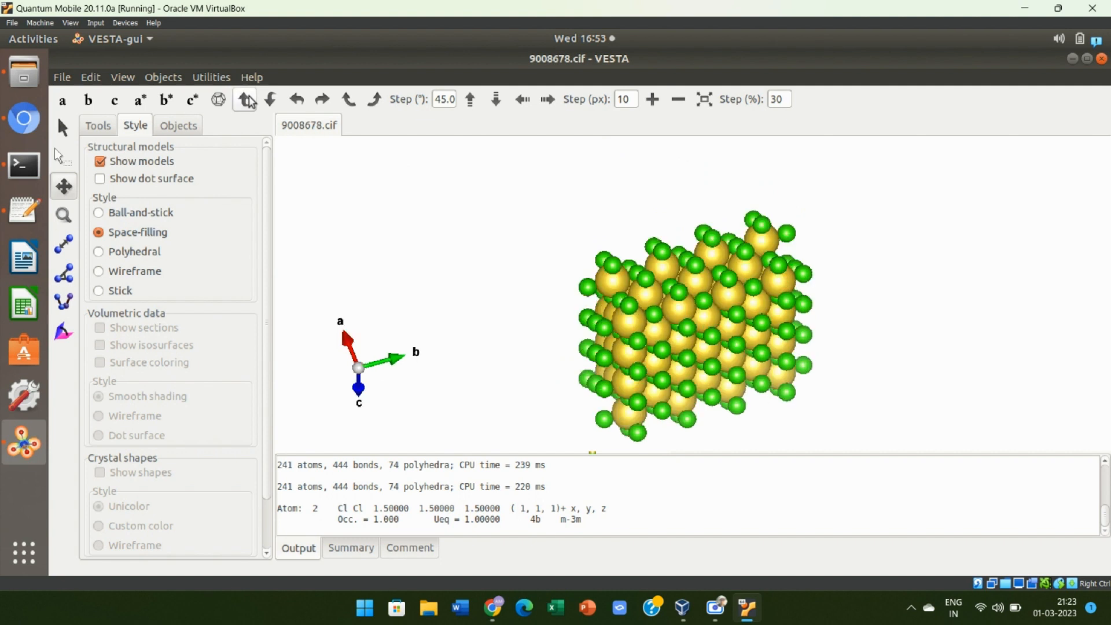
left_click(248, 100)
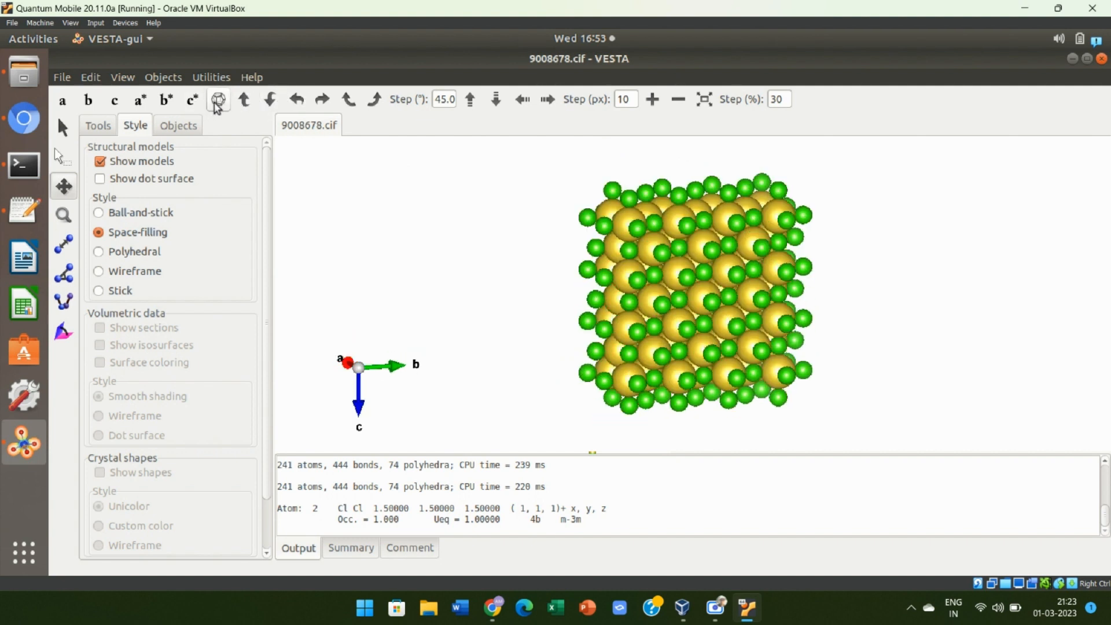
Step: Set the structure boundary's x, y and z minimum fractional coordinates to 0.1 and apply the change
left_click(163, 78)
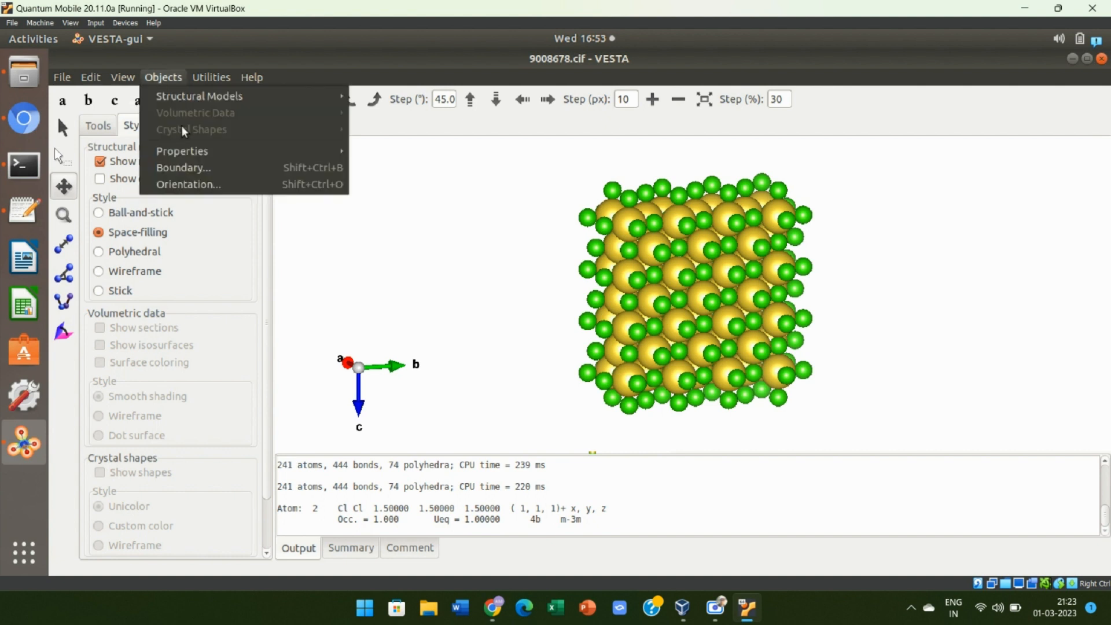
left_click(221, 169)
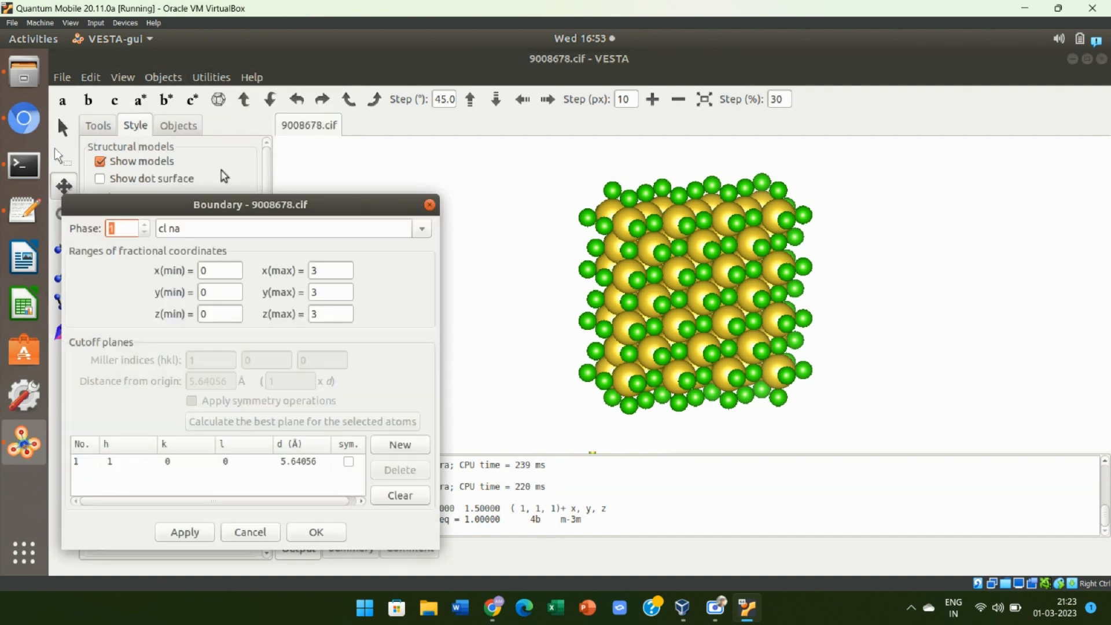
left_click(216, 270)
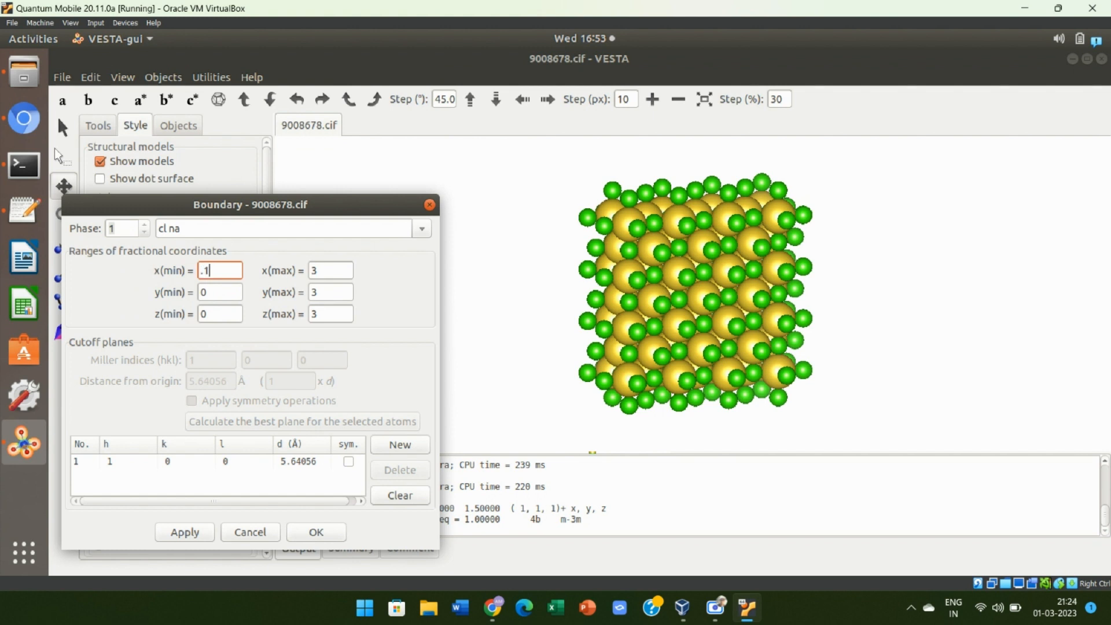
left_click(215, 293)
left_click(213, 315)
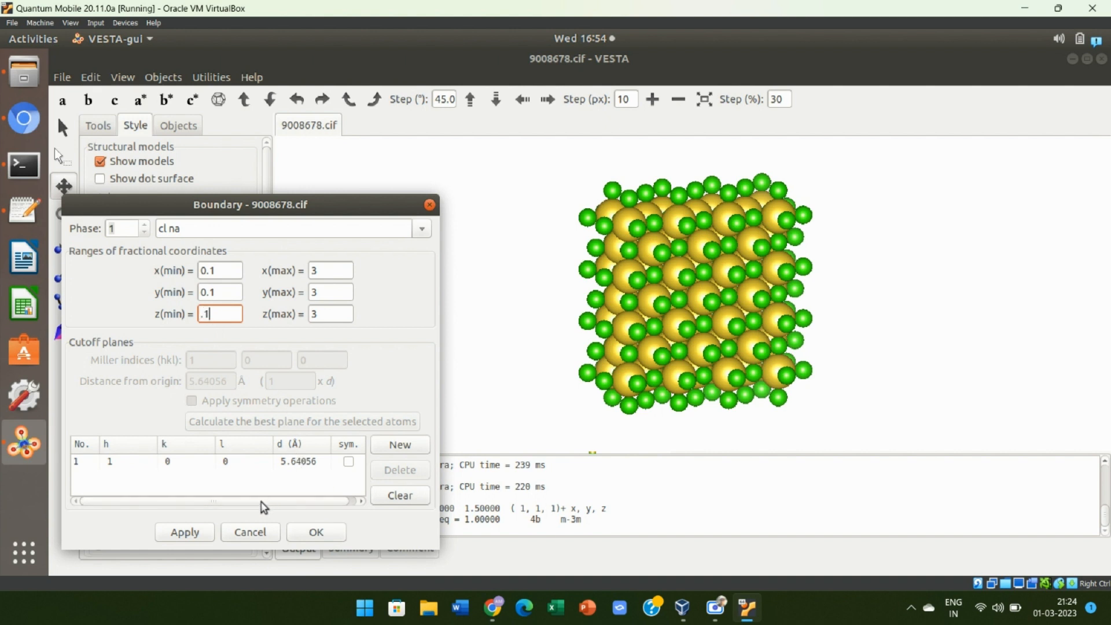
left_click(186, 537)
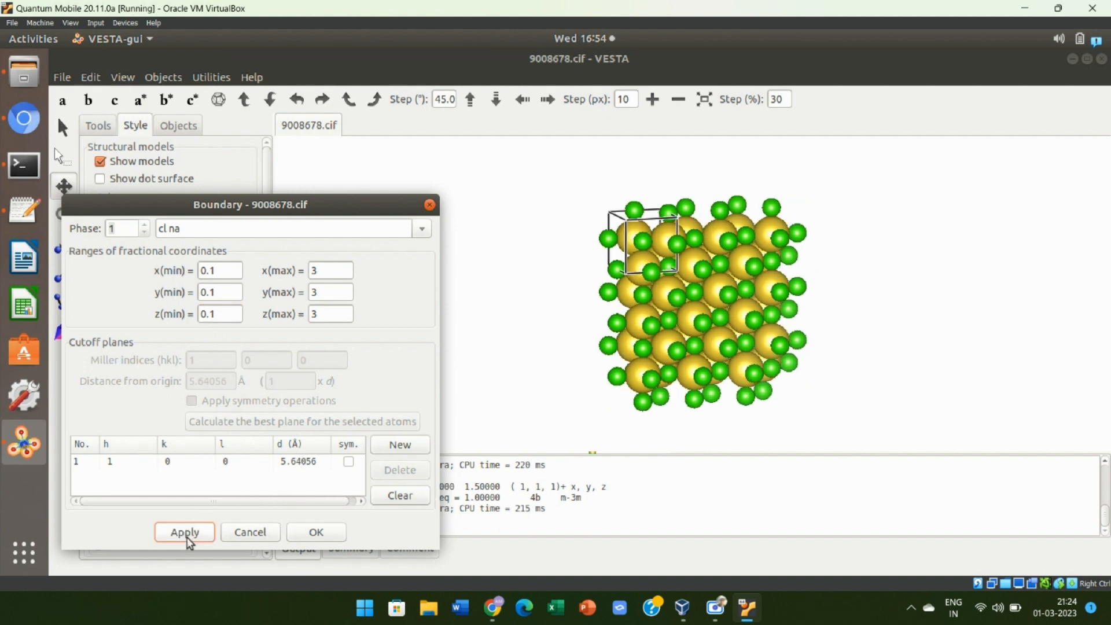
left_click(300, 532)
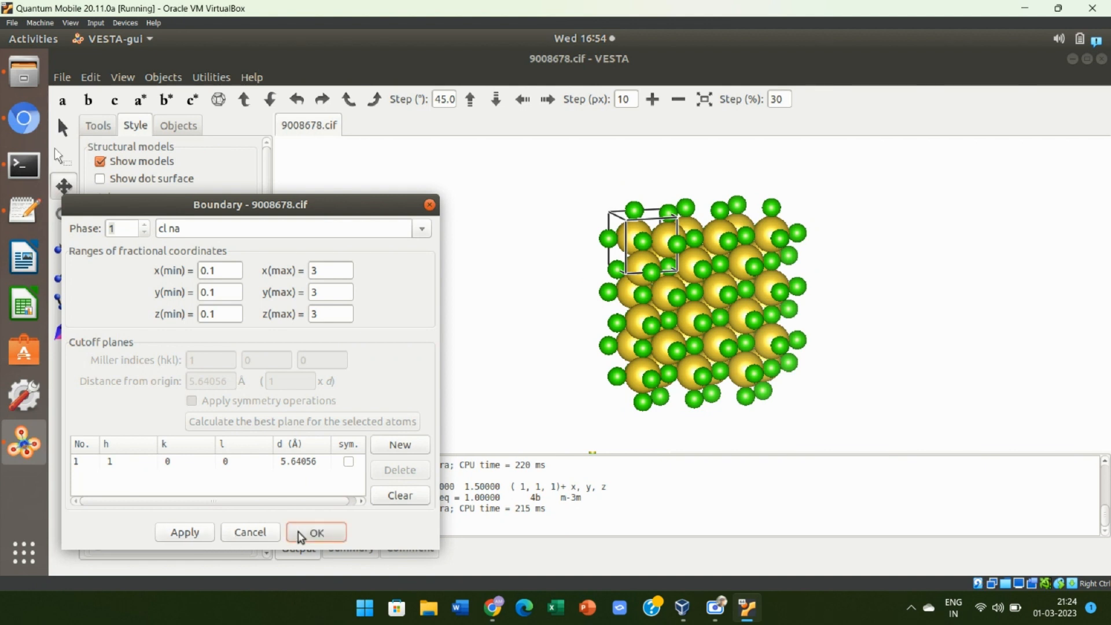
Step: Restore the standard orientation and rotate the trimmed structure 270° about the vertical axis in 45° steps
left_click(218, 100)
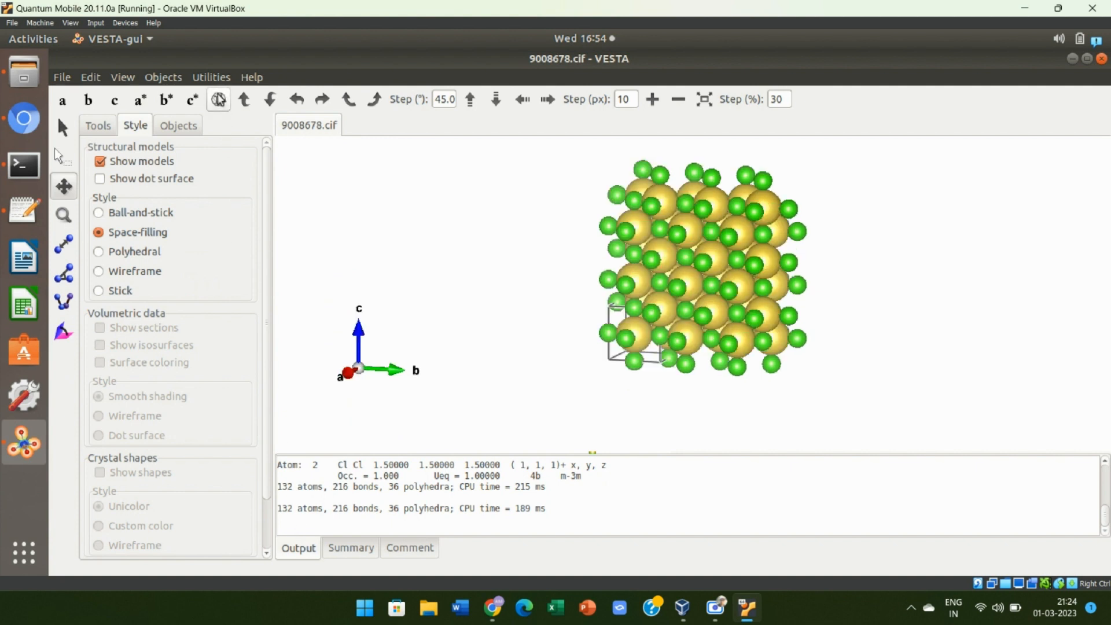
left_click(292, 101)
left_click(292, 102)
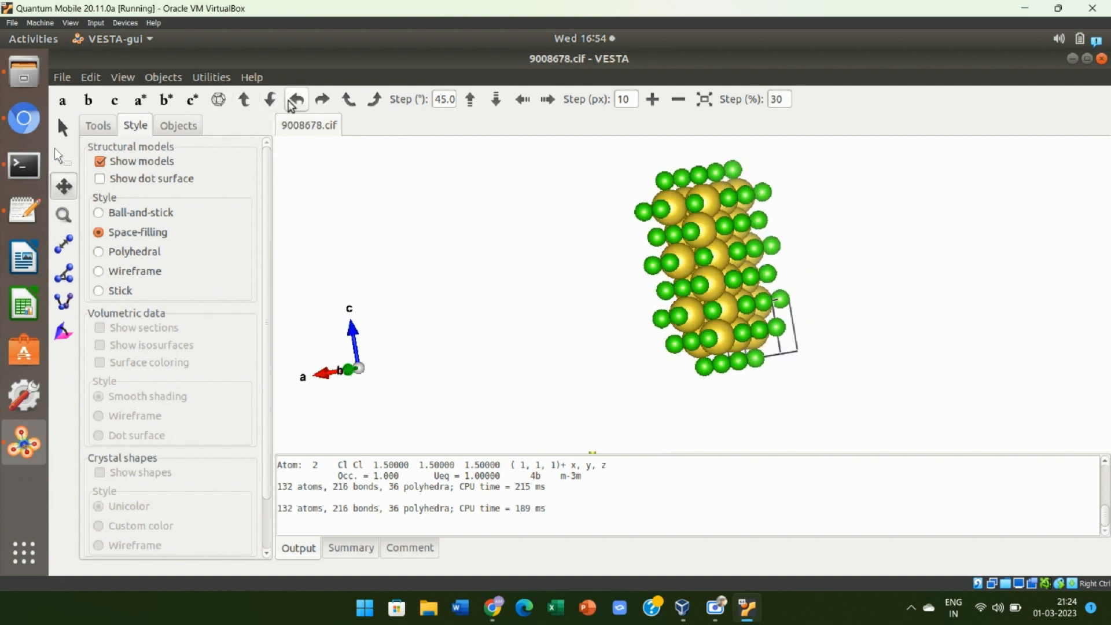
left_click(292, 102)
left_click(293, 101)
left_click(293, 101)
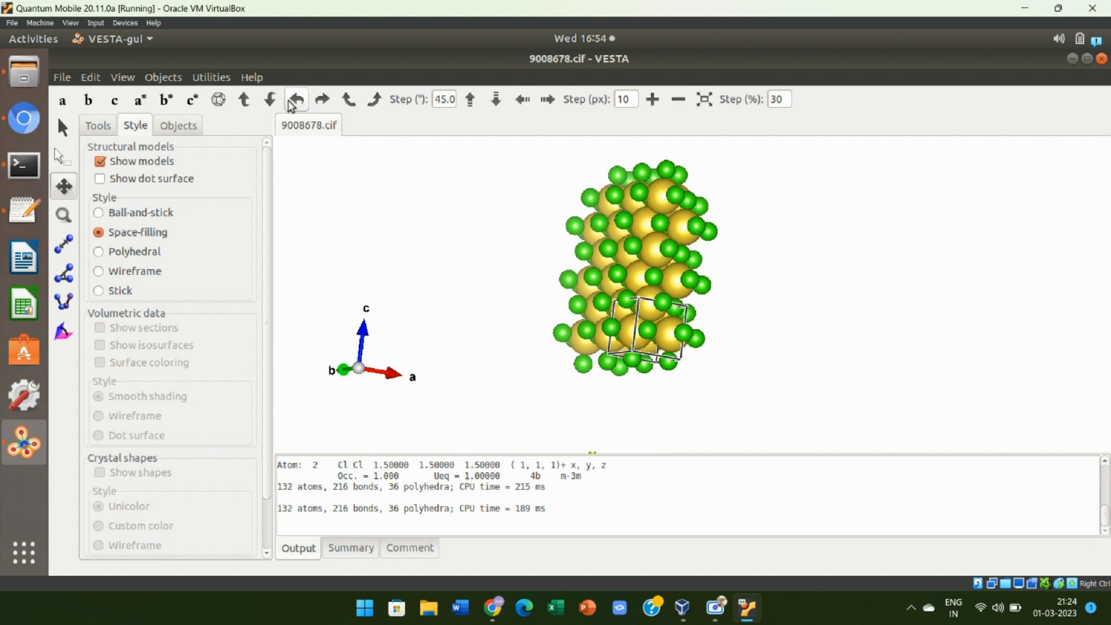
left_click(293, 101)
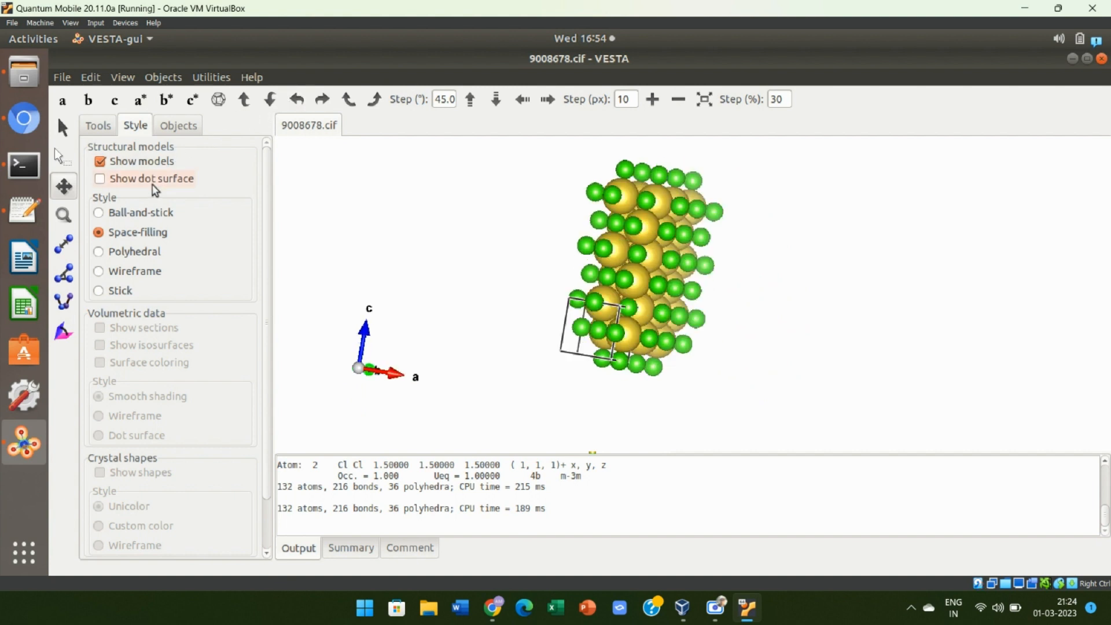
Step: Reopen the structure's Boundary settings and add a second cutoff plane with Miller indices 1 0 0
left_click(162, 79)
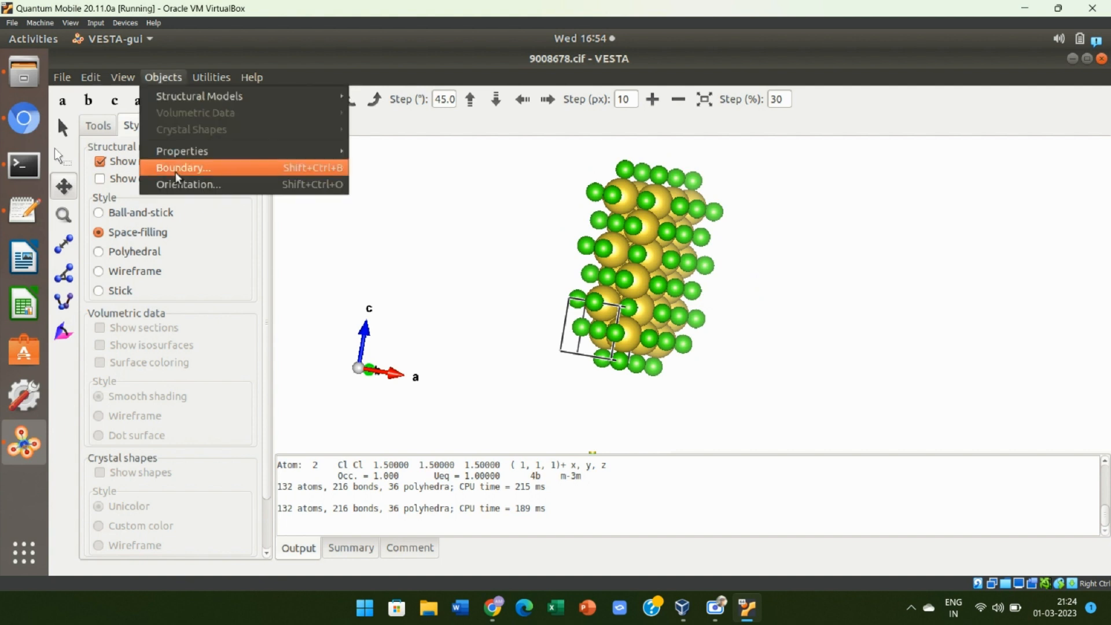
left_click(200, 169)
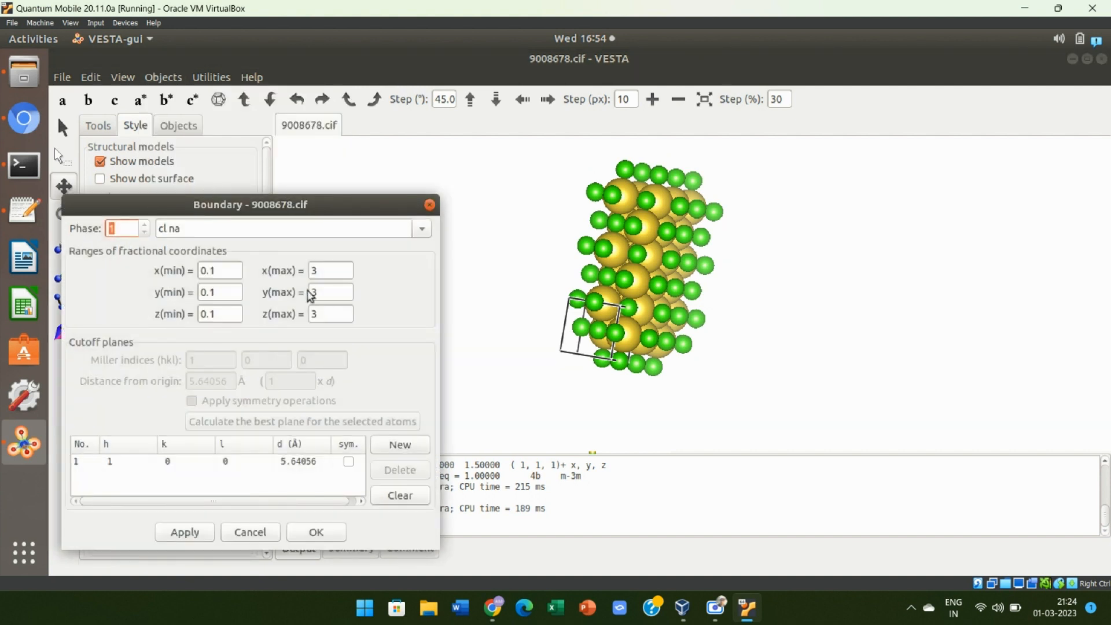
left_click(389, 445)
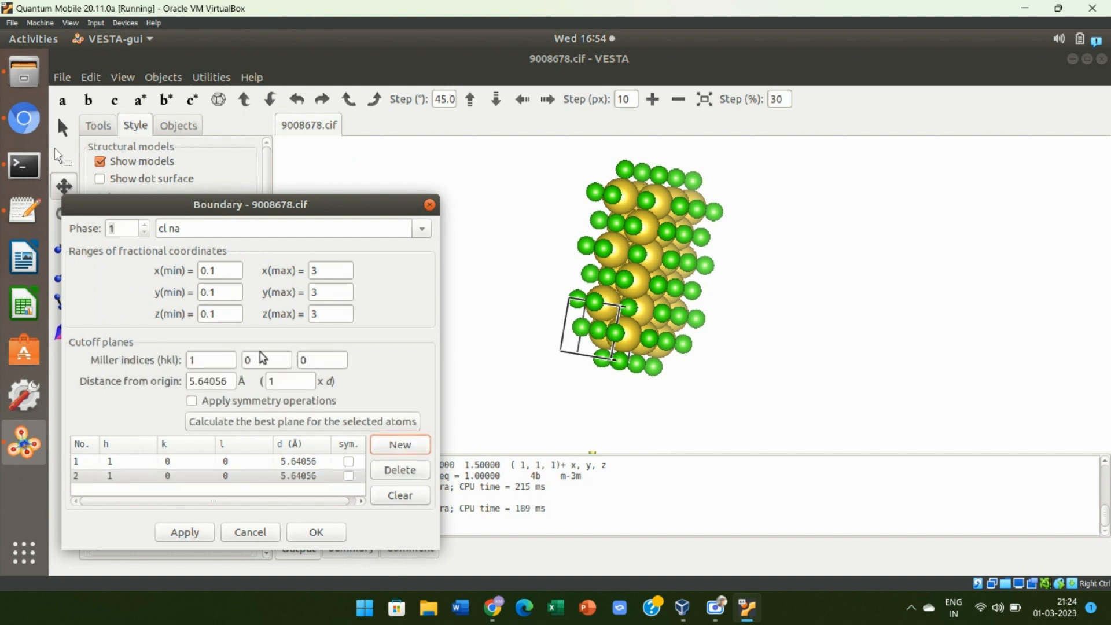
Step: Set the x, y and z minimum fractional coordinates to 0 and apply the boundary
left_click(230, 273)
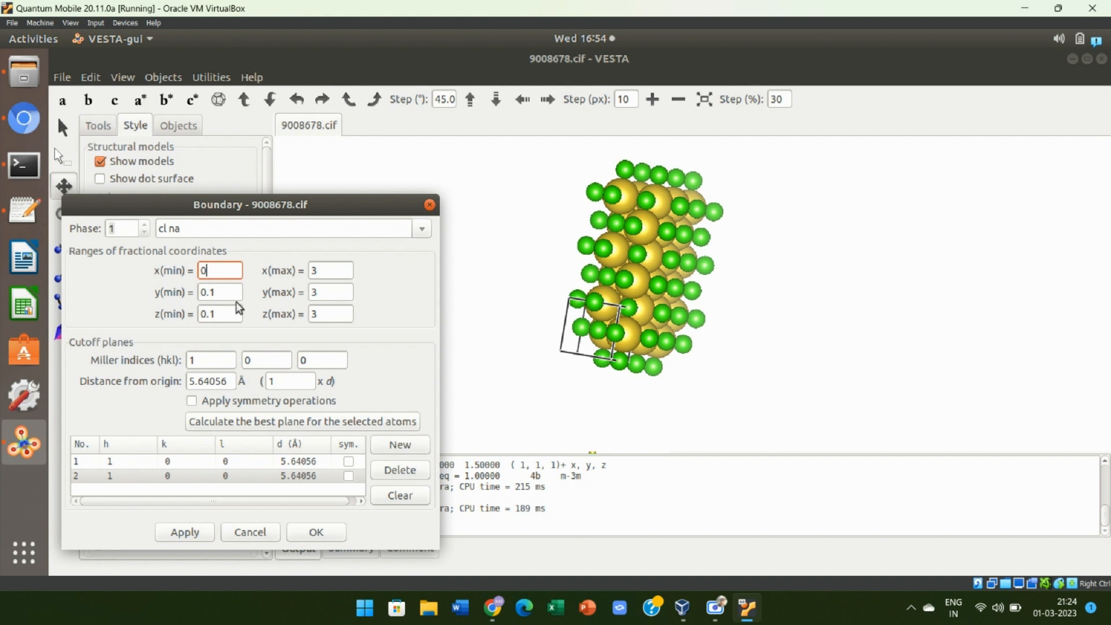
left_click(229, 292)
type("0")
left_click(221, 313)
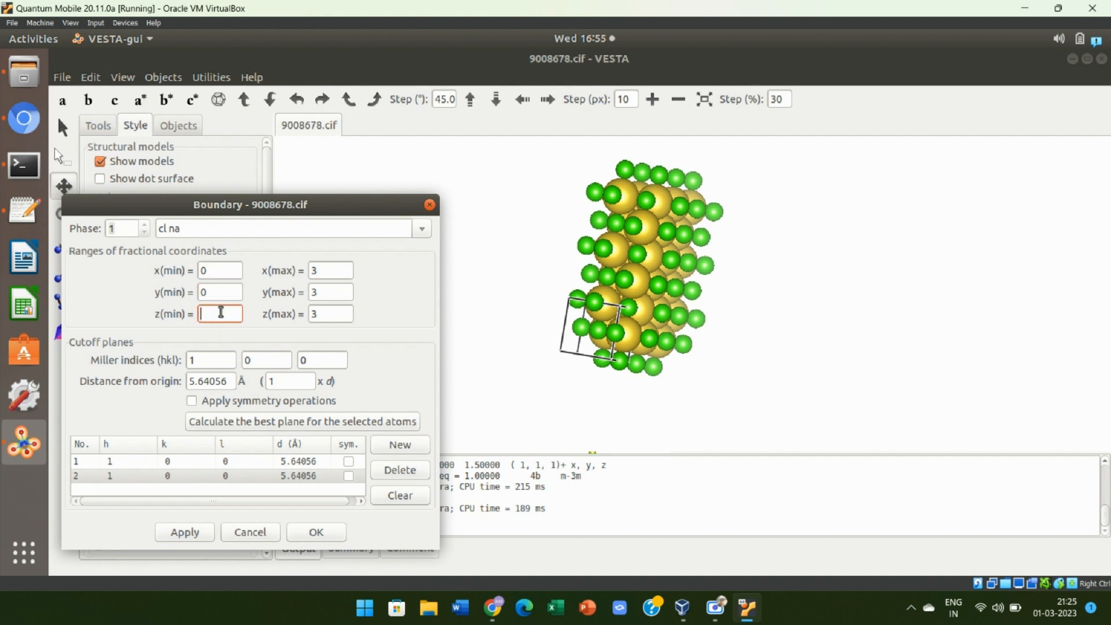
left_click(184, 535)
Step: Set the x, y and z maximum fractional coordinates to 1, apply the boundary and close its settings
left_click(325, 272)
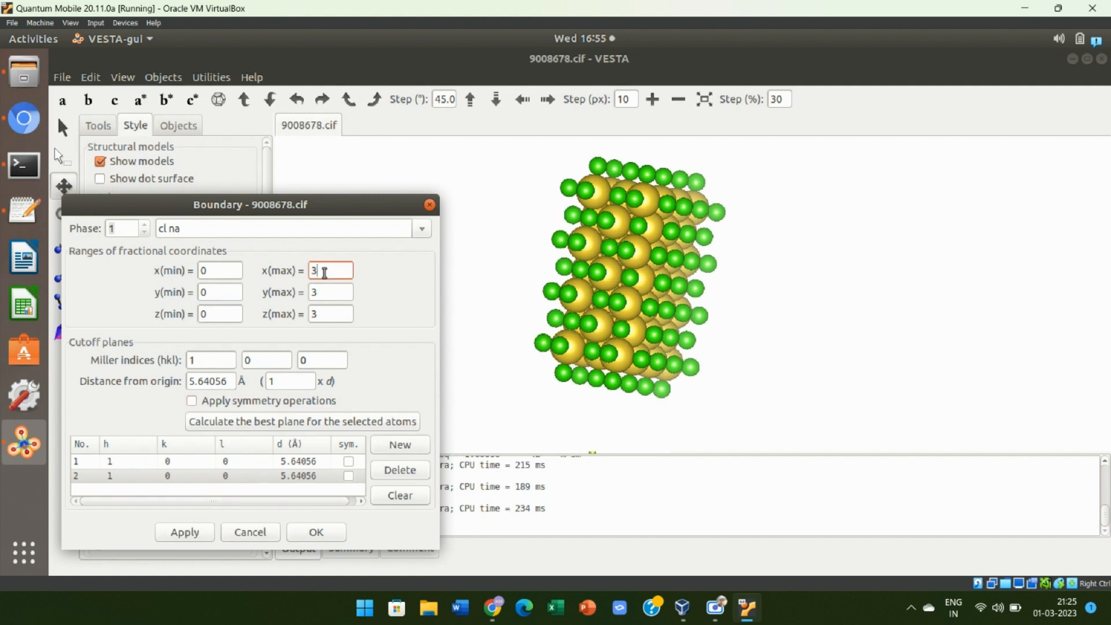
left_click(326, 289)
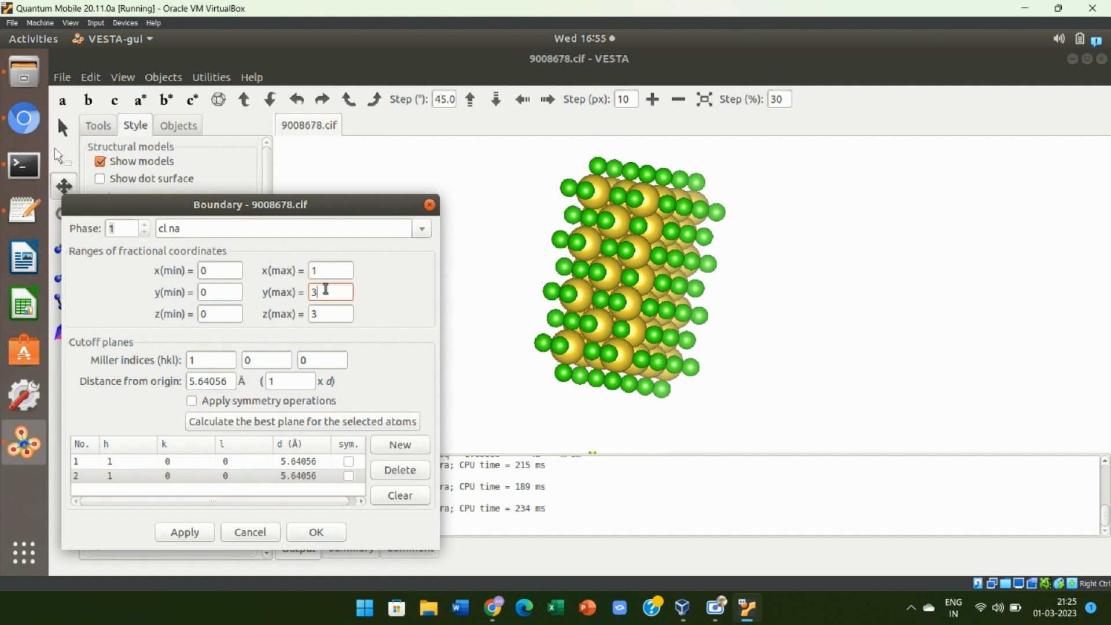
left_click(324, 312)
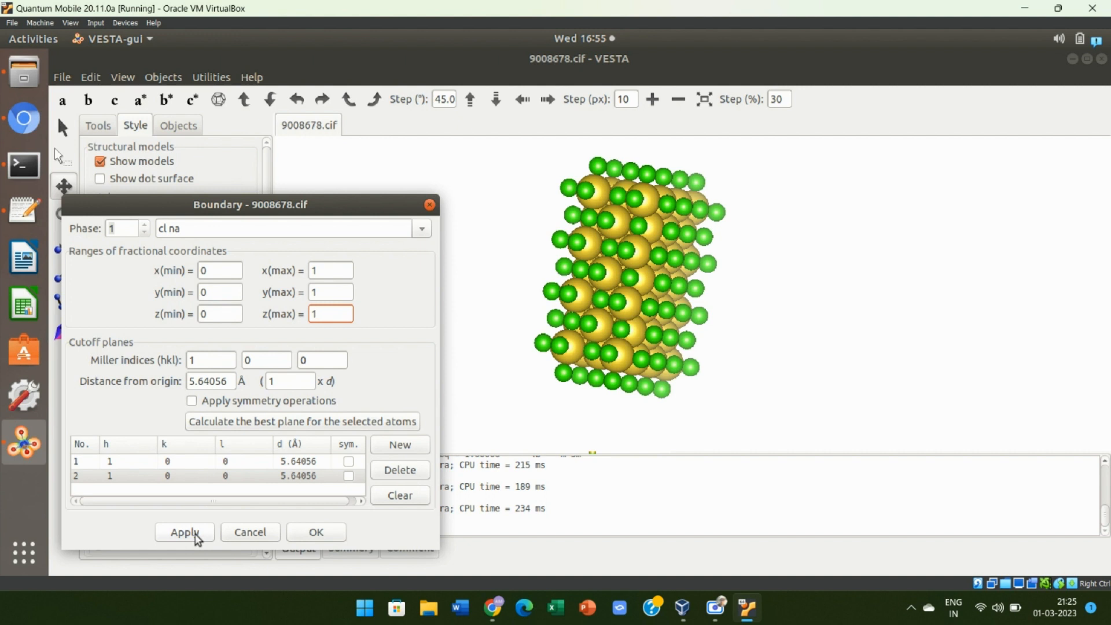
left_click(195, 533)
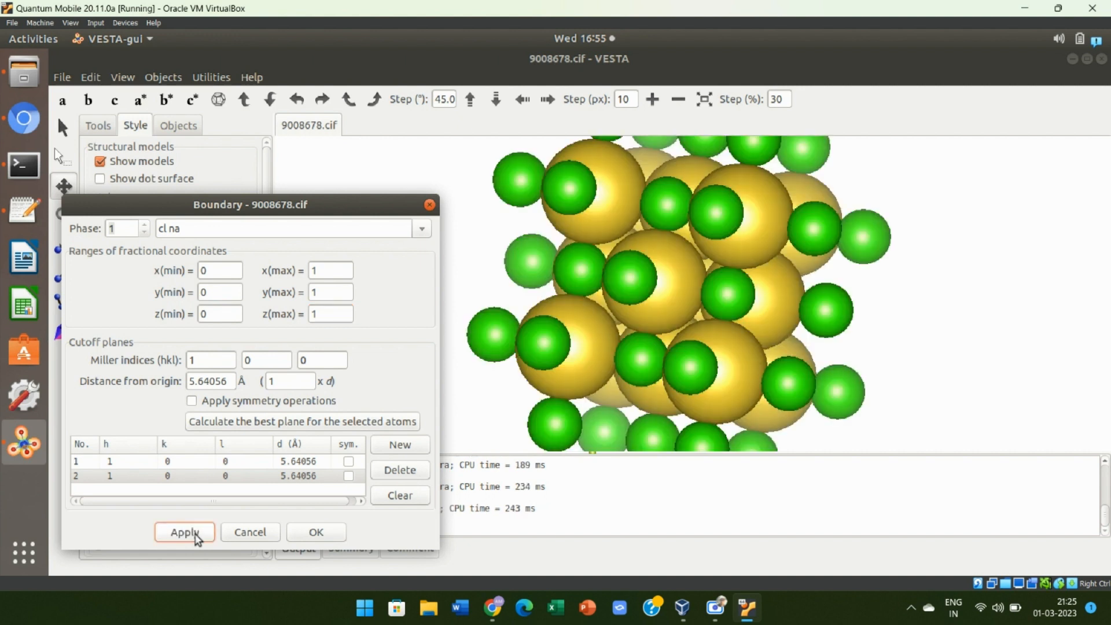
left_click(316, 532)
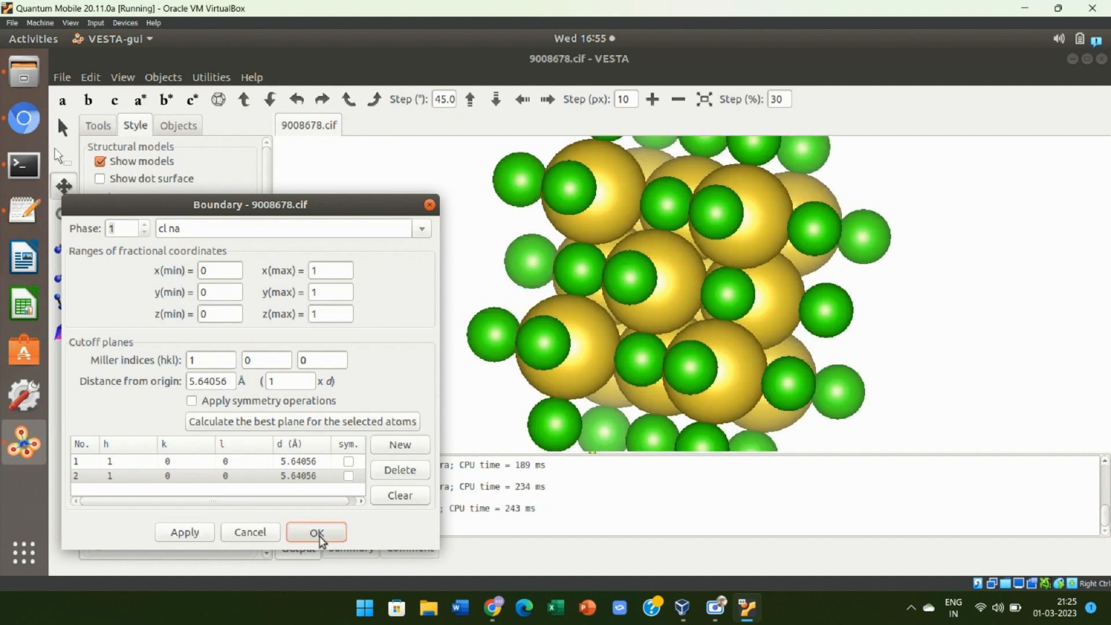
Step: Open the structure's Bonds settings and add a new bond entry between Na and Na with a maximum length of 1.6
left_click(163, 78)
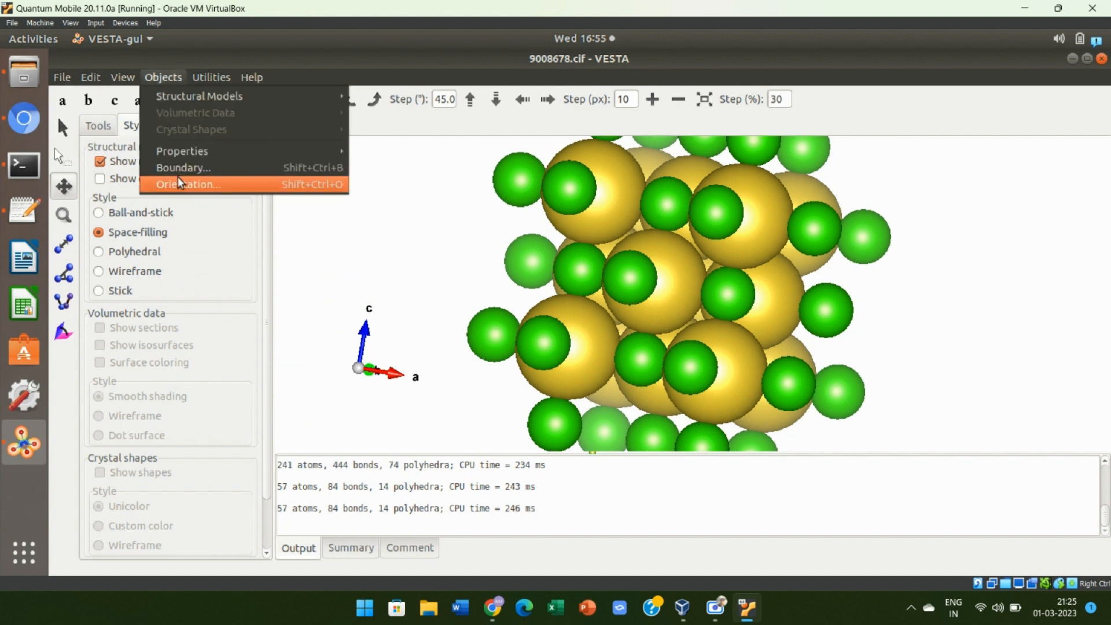
mouse_move(90, 77)
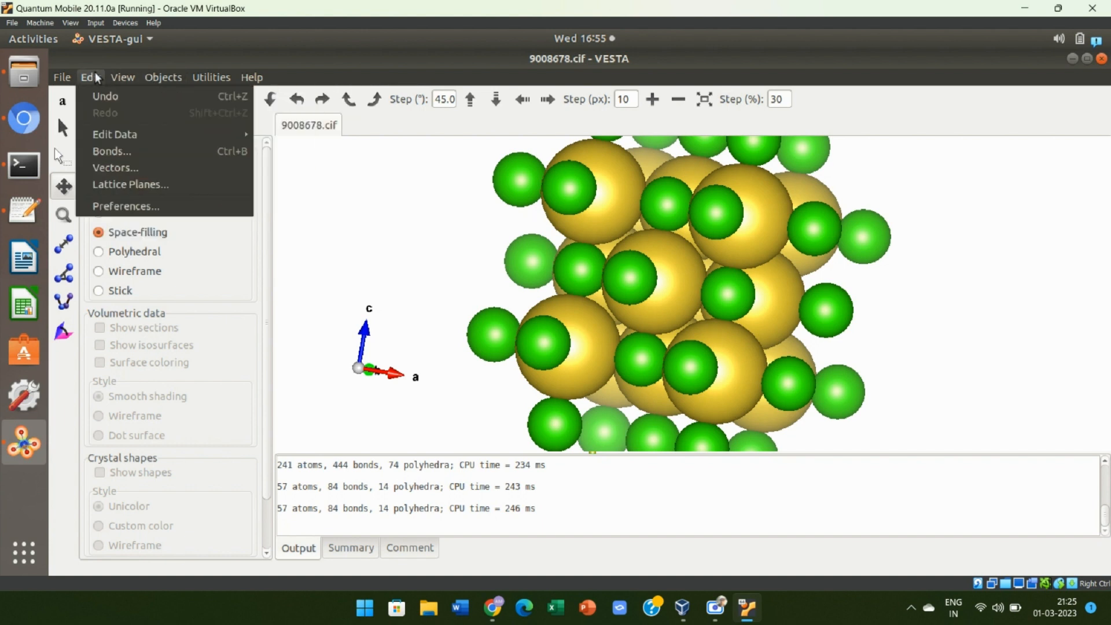
left_click(103, 153)
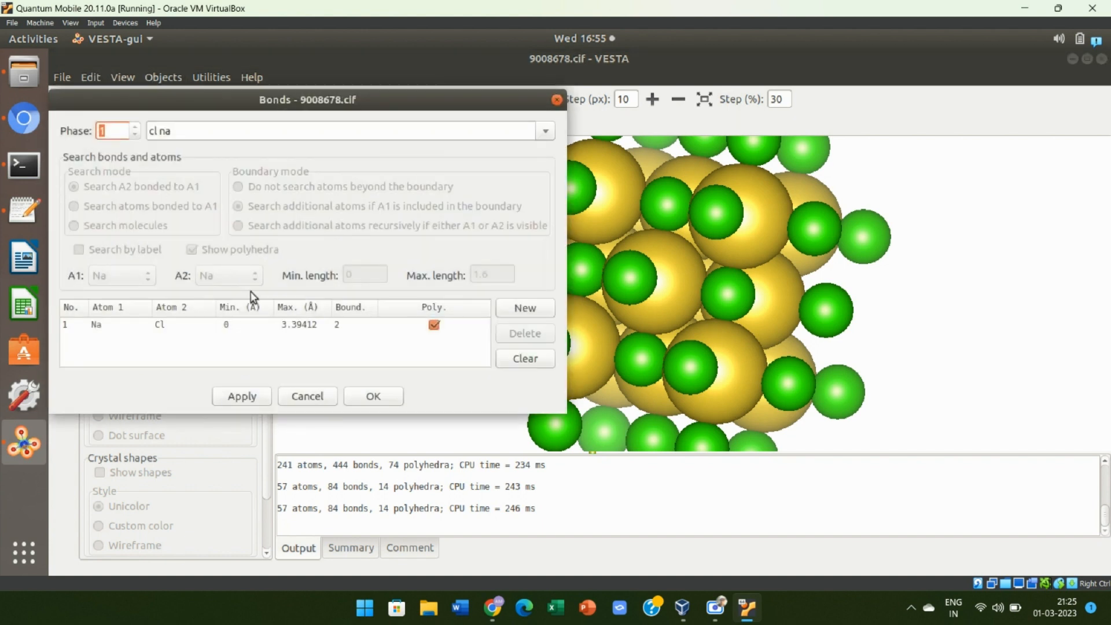
left_click(525, 308)
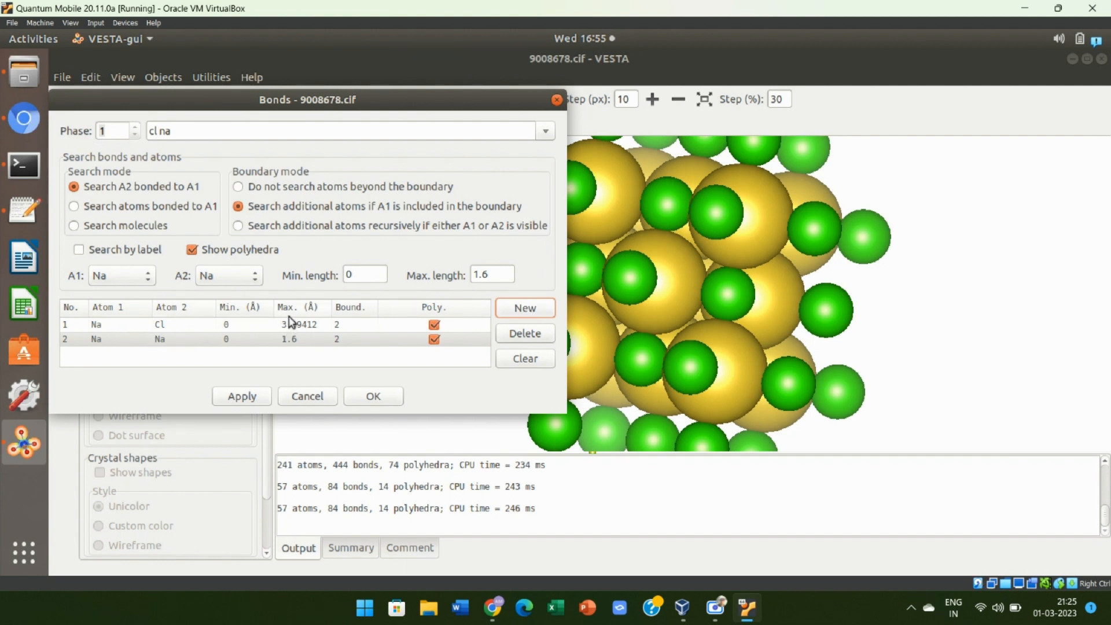
left_click(253, 276)
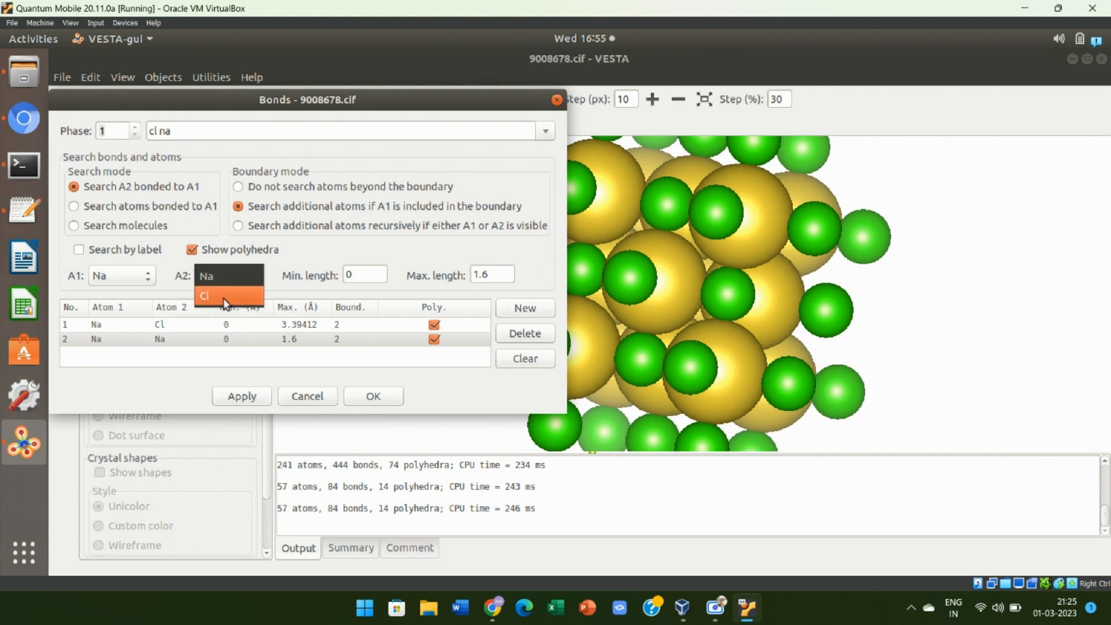
left_click(251, 293)
left_click(252, 277)
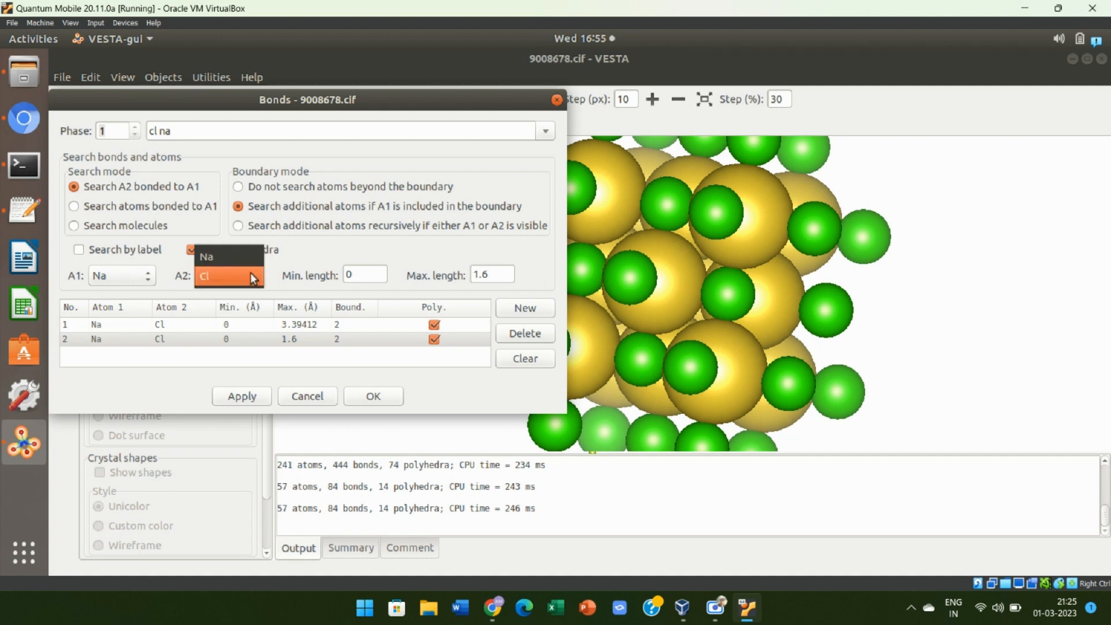
left_click(242, 257)
Step: Add a bond entry between Cl and Cl with a maximum length of 1.6, apply the bond settings and close them
left_click(521, 311)
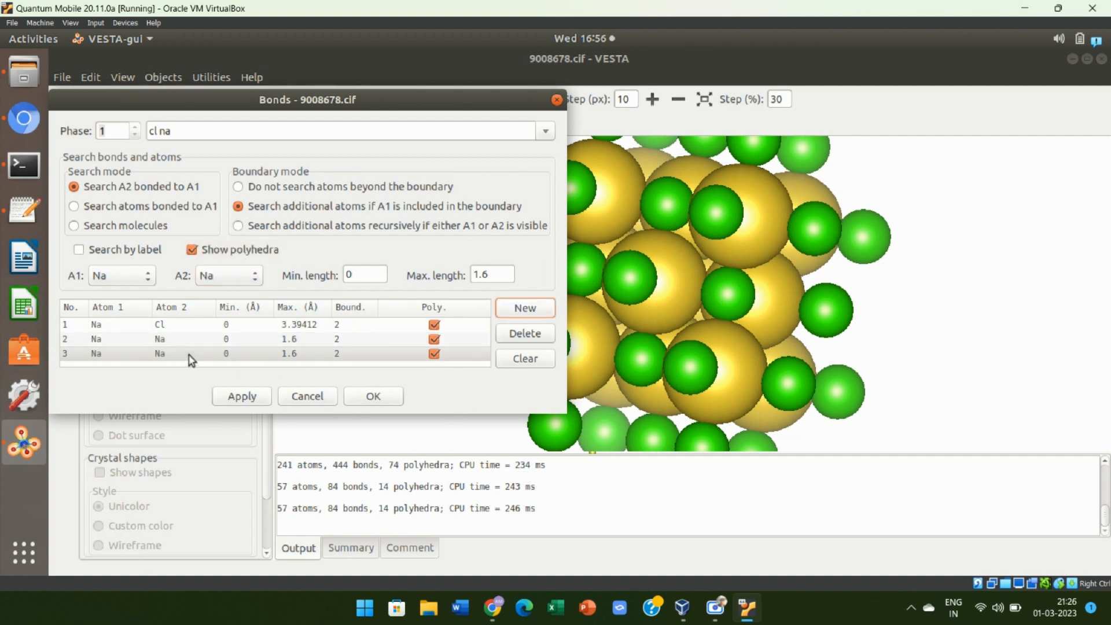
left_click(245, 277)
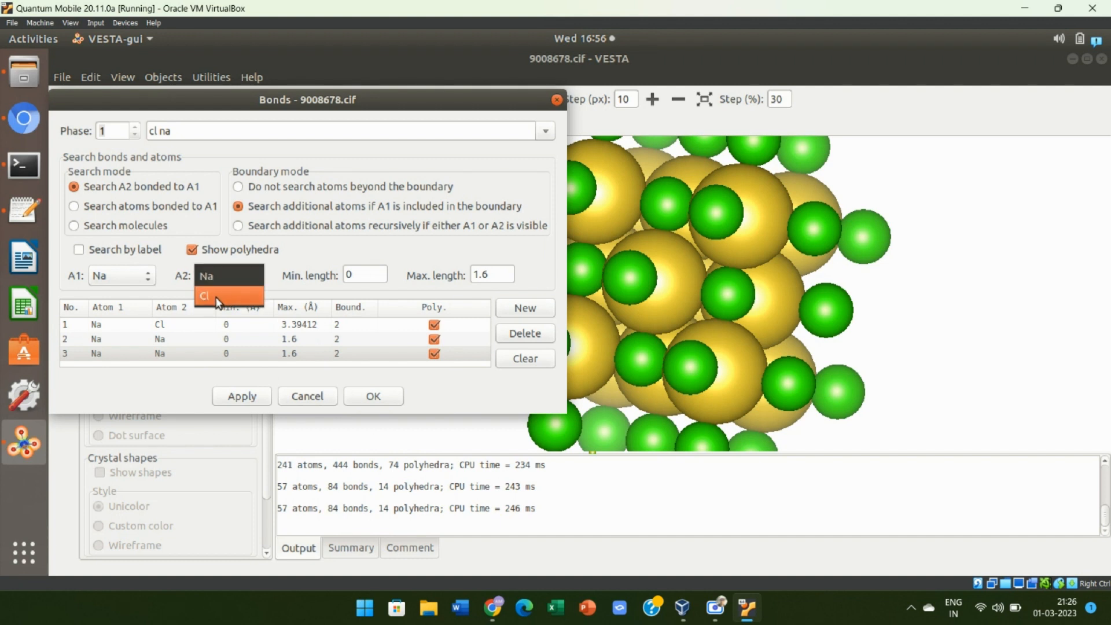
left_click(227, 294)
left_click(134, 277)
left_click(136, 292)
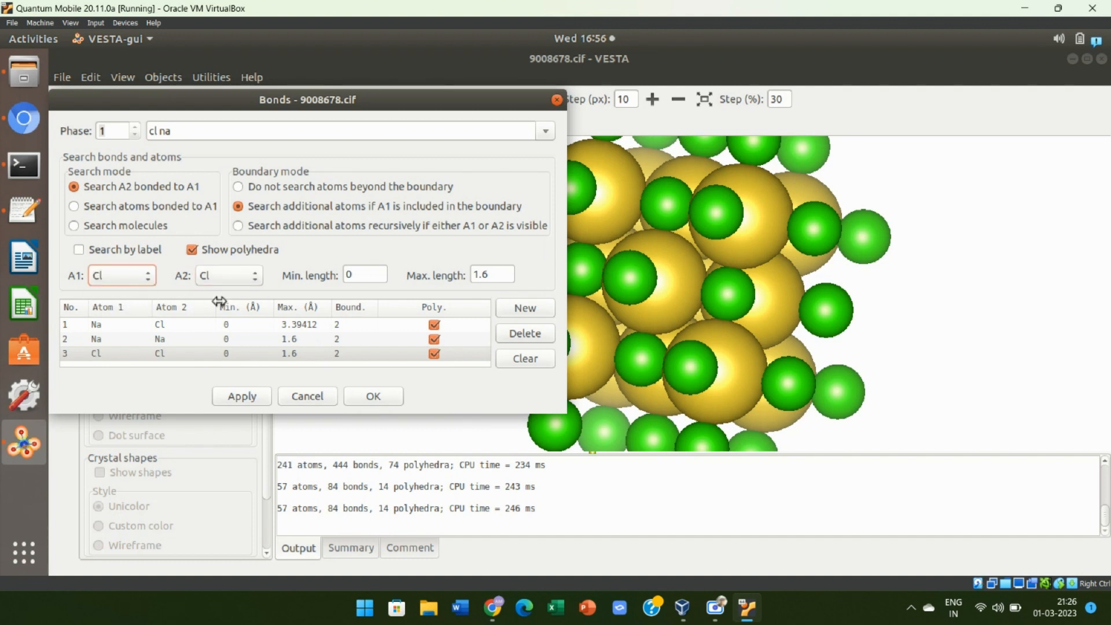
left_click(235, 398)
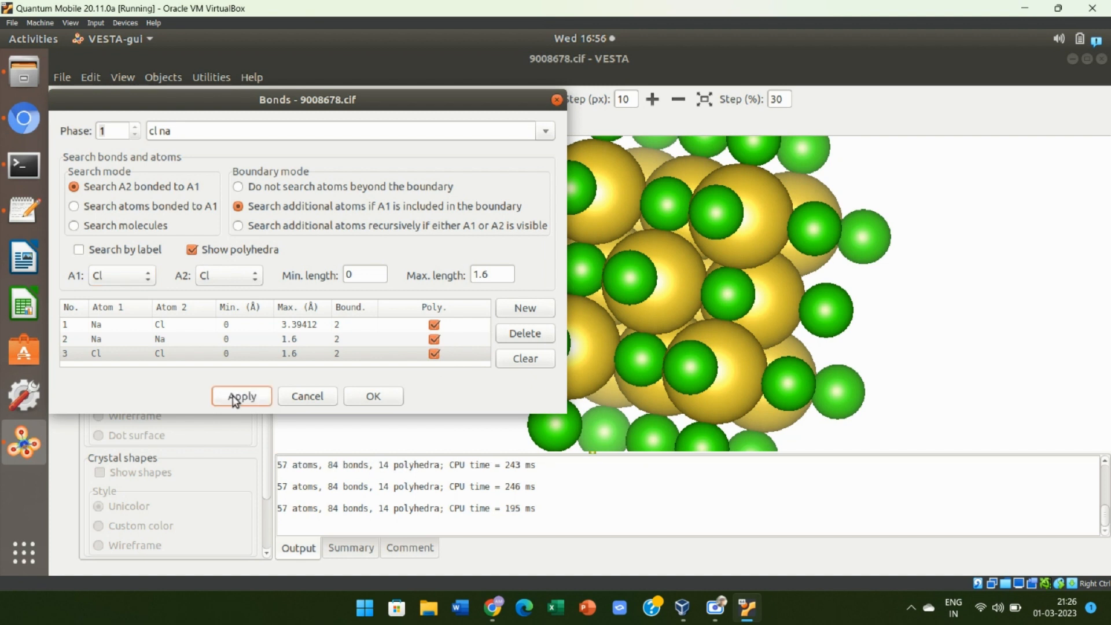
left_click(375, 396)
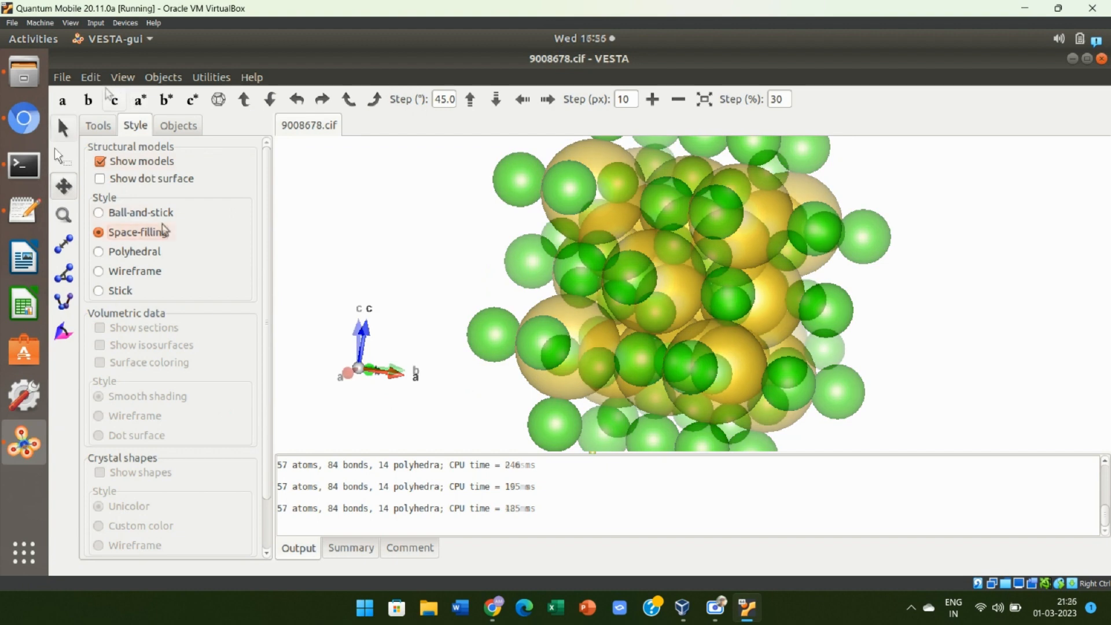
Step: Open the structure's unit cell data and select the Cubic system with the F m -3 m setting
left_click(91, 77)
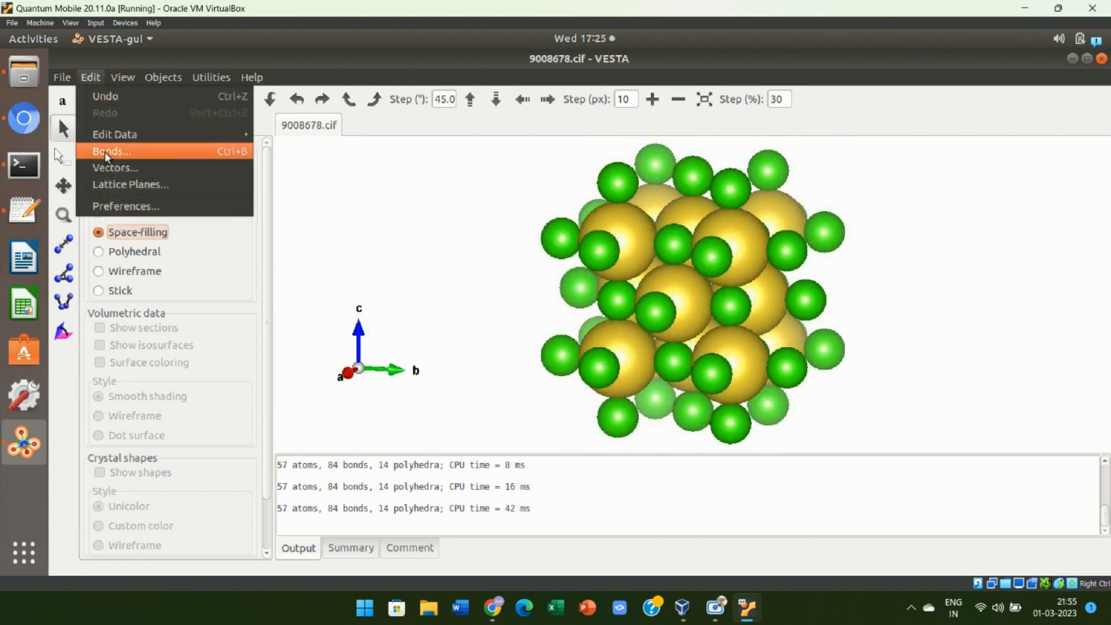
mouse_move(123, 139)
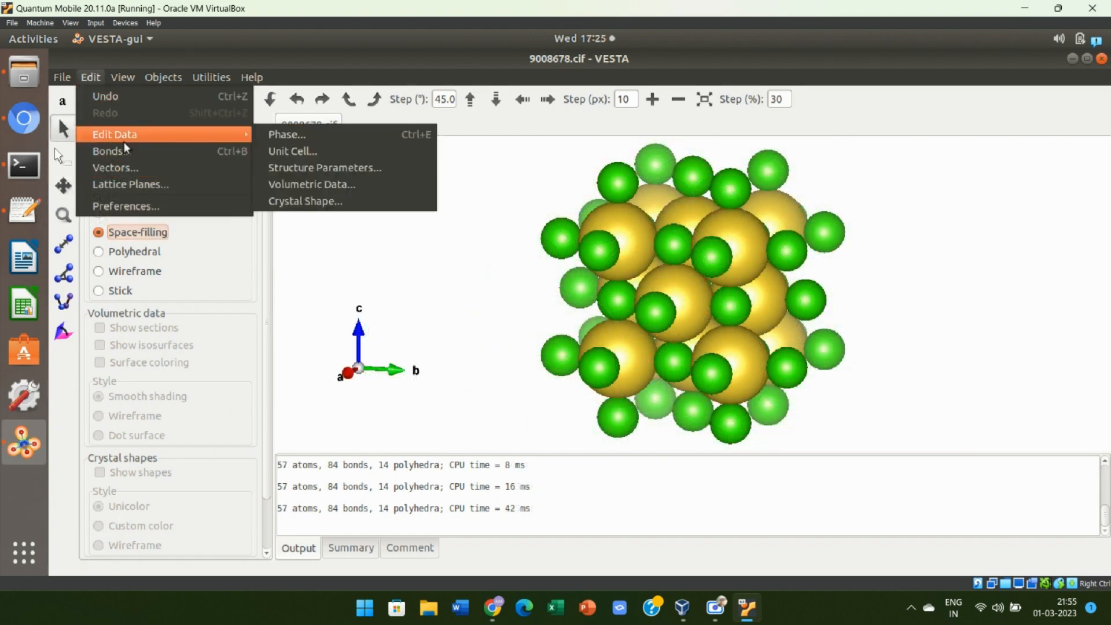
left_click(292, 152)
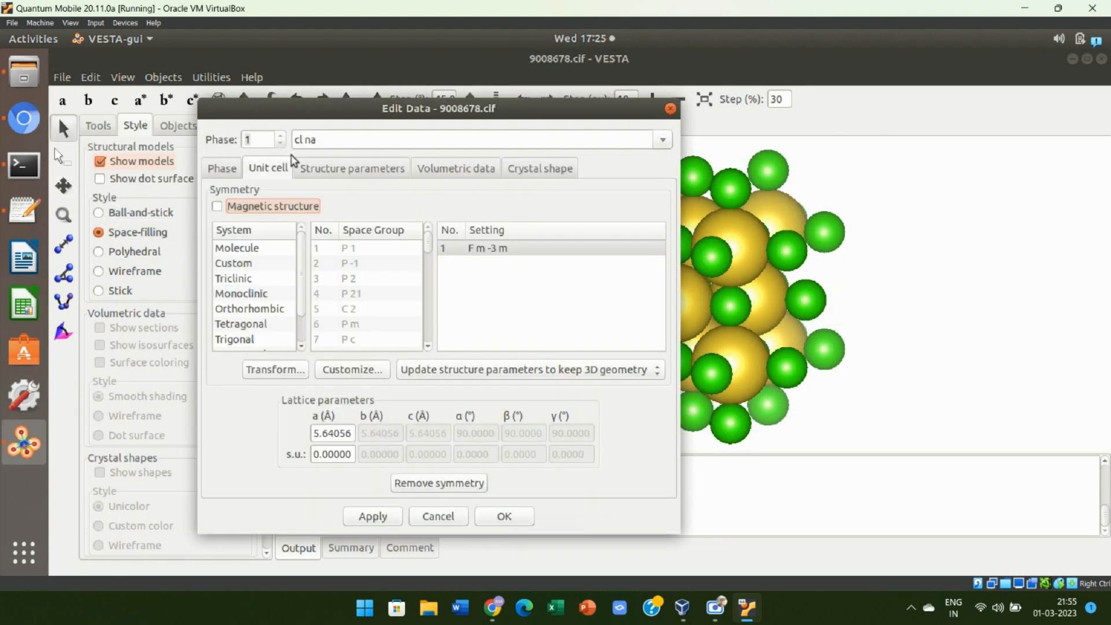
scroll(301, 269, "down", 2)
left_click(293, 339)
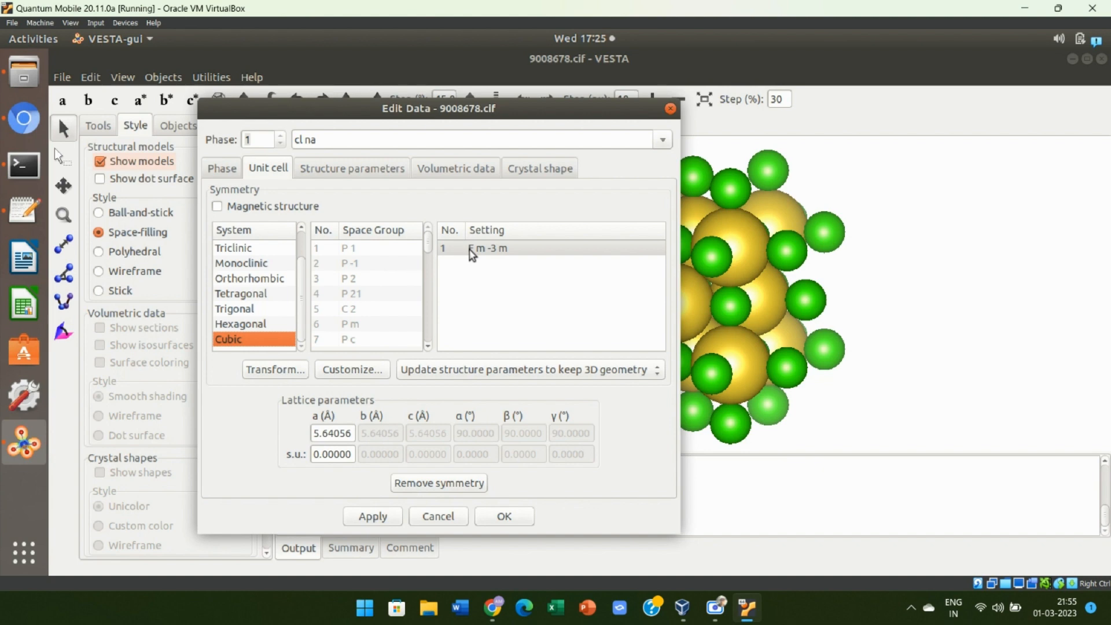
left_click(472, 255)
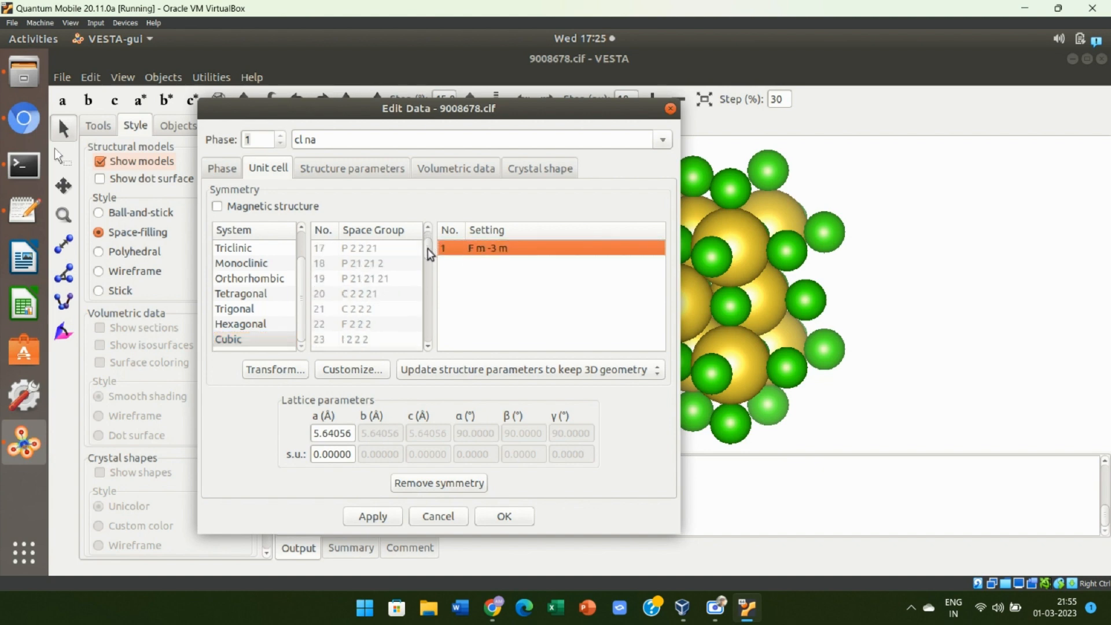